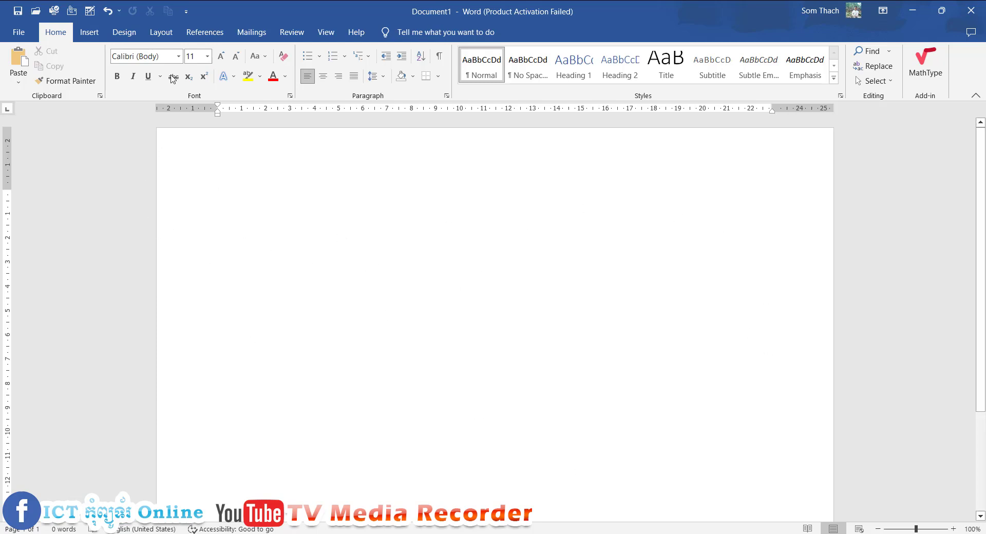
Apply the Normal margin preset and Landscape orientation to the blank page.
click(161, 31)
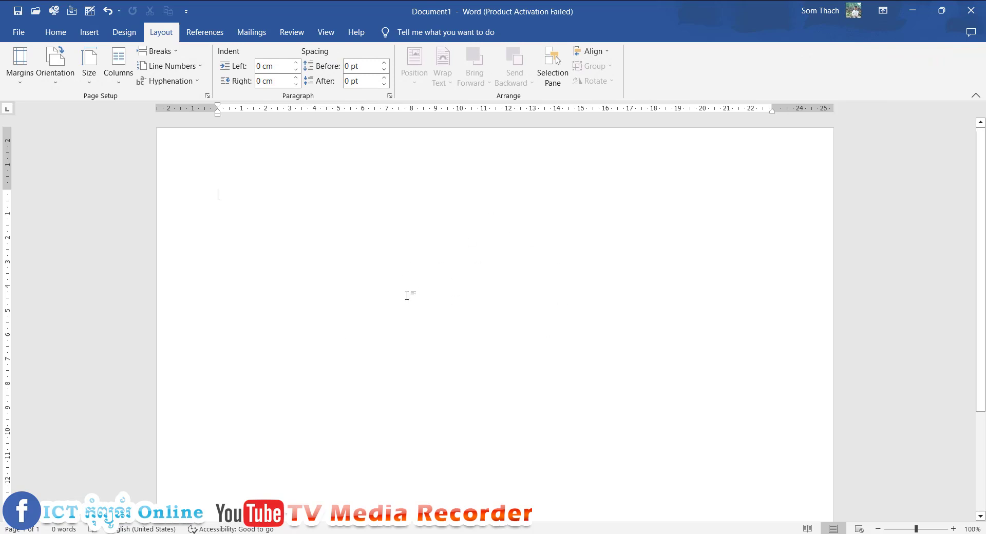
click(20, 63)
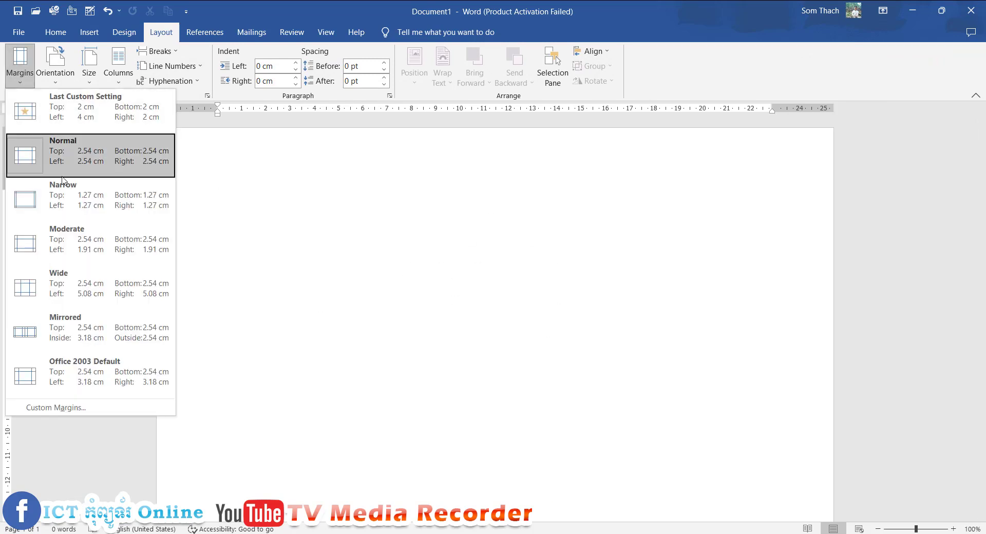
click(82, 156)
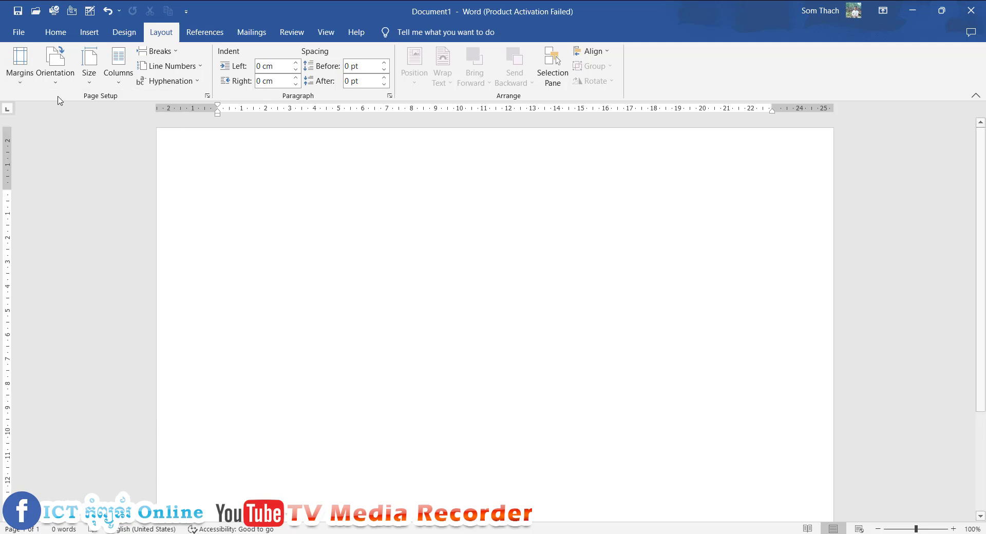
click(55, 72)
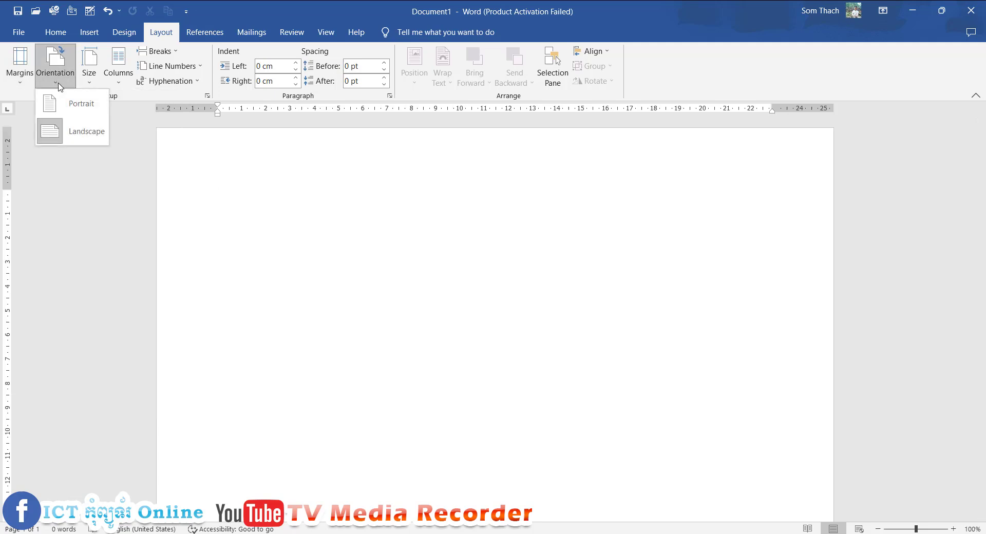
click(67, 137)
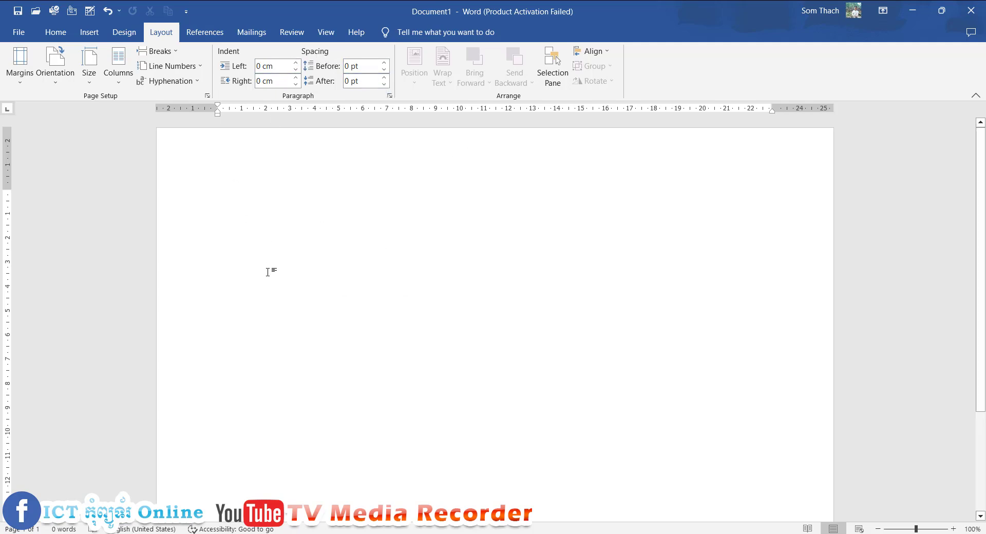
Draw an Arc shape on the page.
click(88, 32)
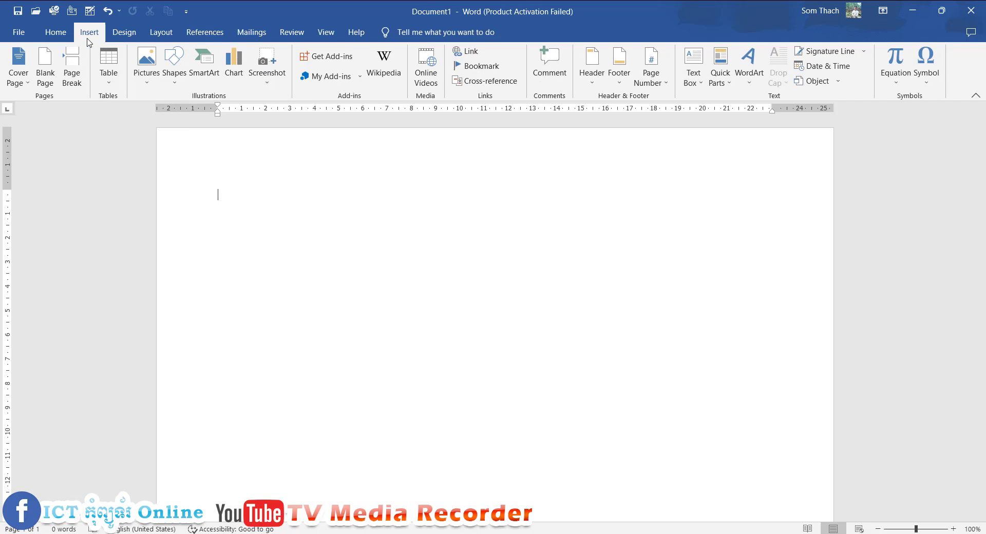
click(175, 81)
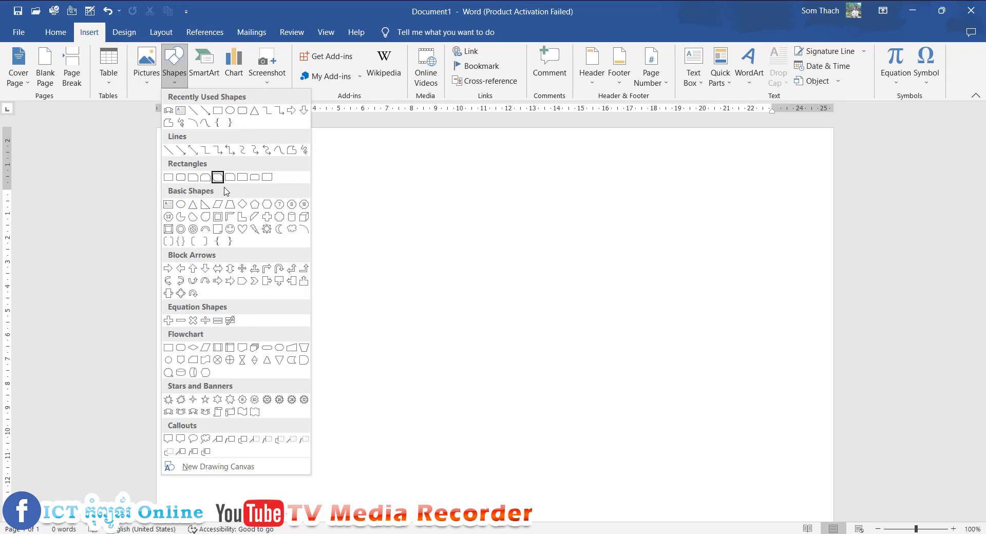
click(305, 230)
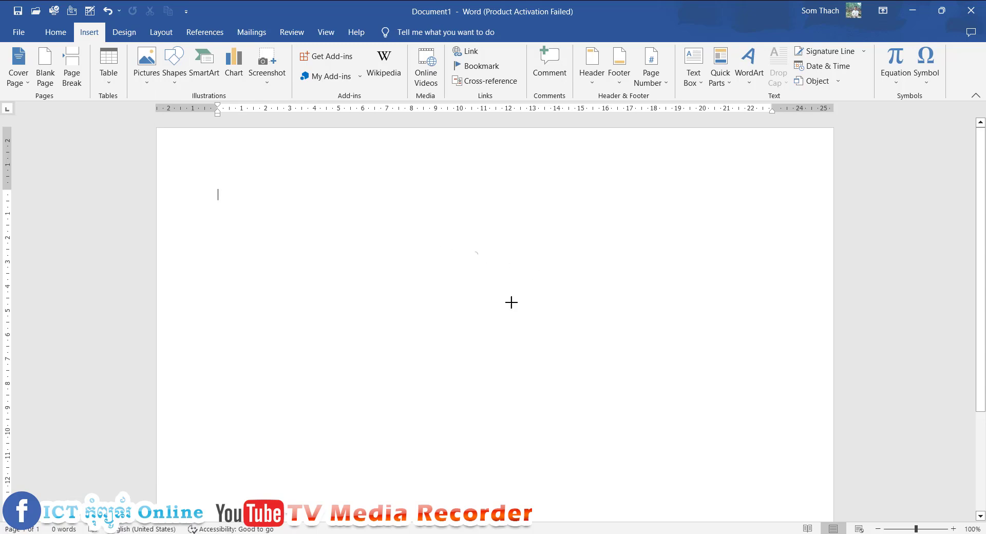
mouse_move(532, 307)
mouse_down()
mouse_move(740, 505)
mouse_move(740, 385)
mouse_up()
Extend the arc's ends into a near-circle open at the bottom and move it up.
drag(623, 256, 473, 206)
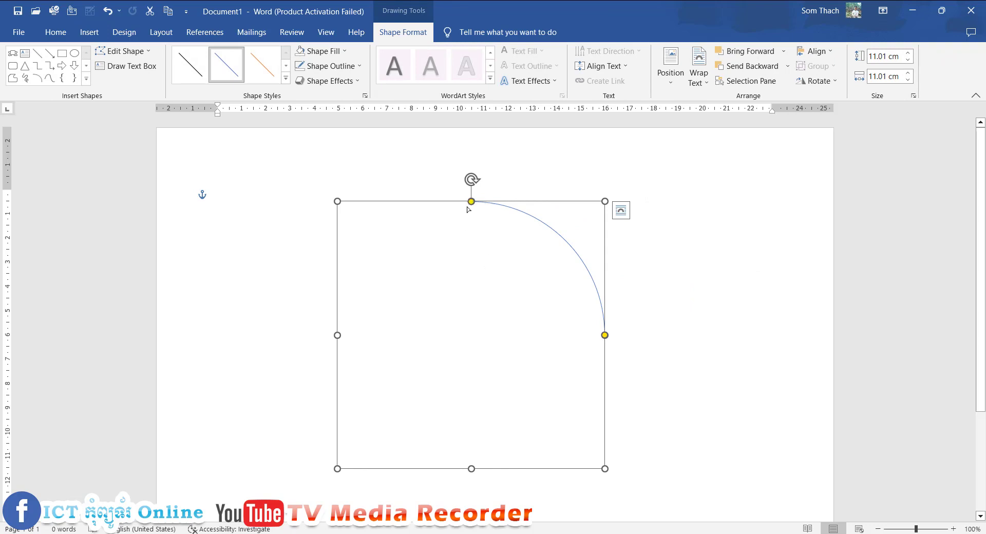
drag(470, 201, 378, 406)
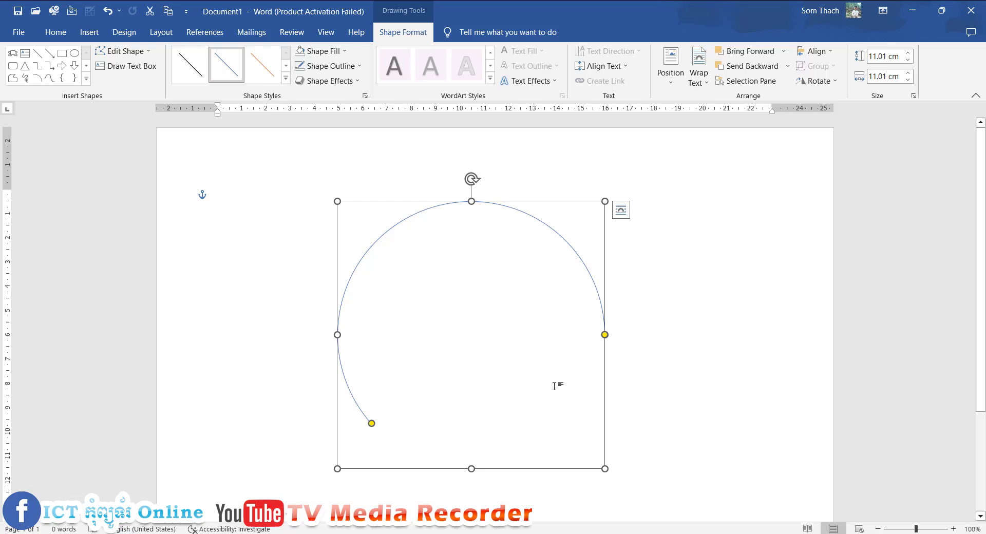
drag(605, 336, 550, 429)
drag(506, 207, 527, 172)
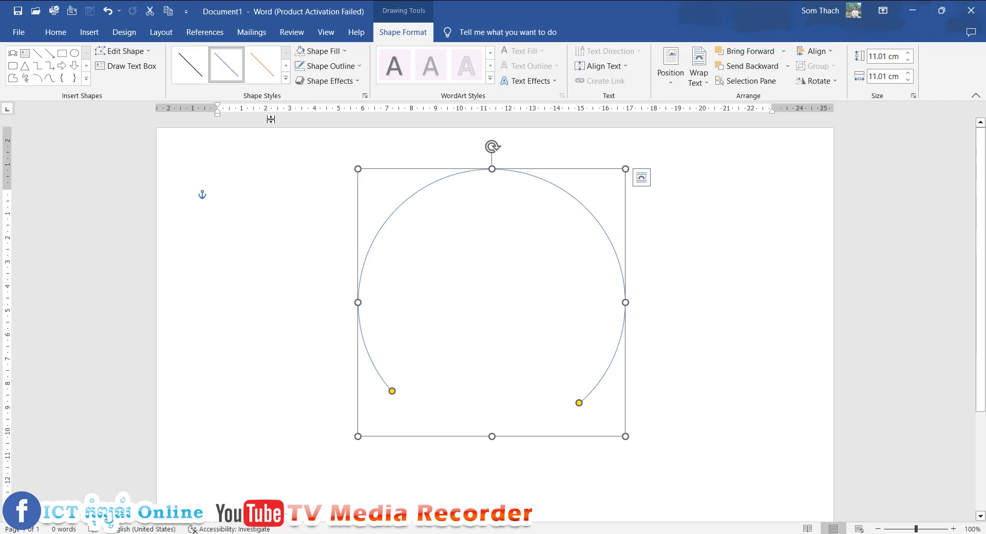
Give the arc a 4½ pt dark blue outline and nudge it slightly right.
click(316, 71)
mouse_move(326, 209)
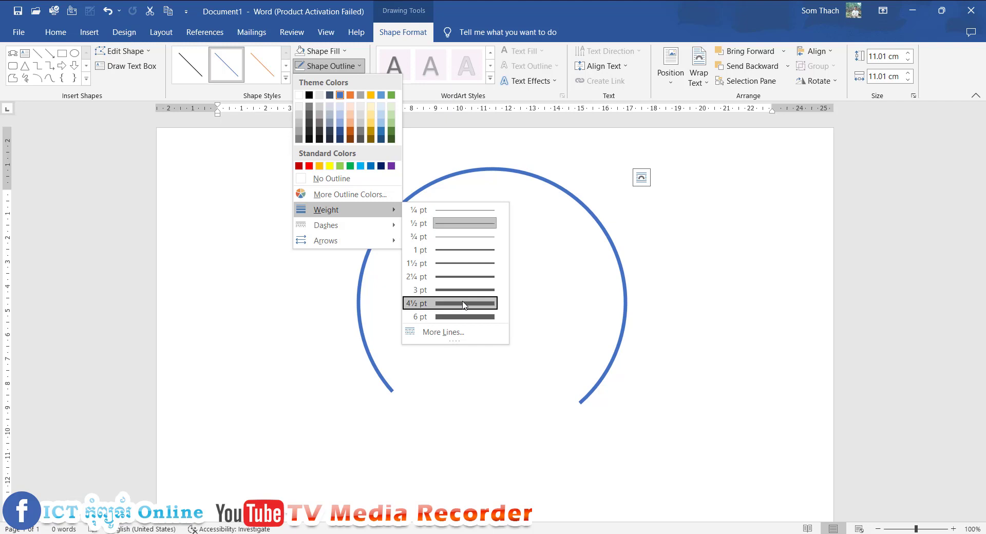
click(464, 304)
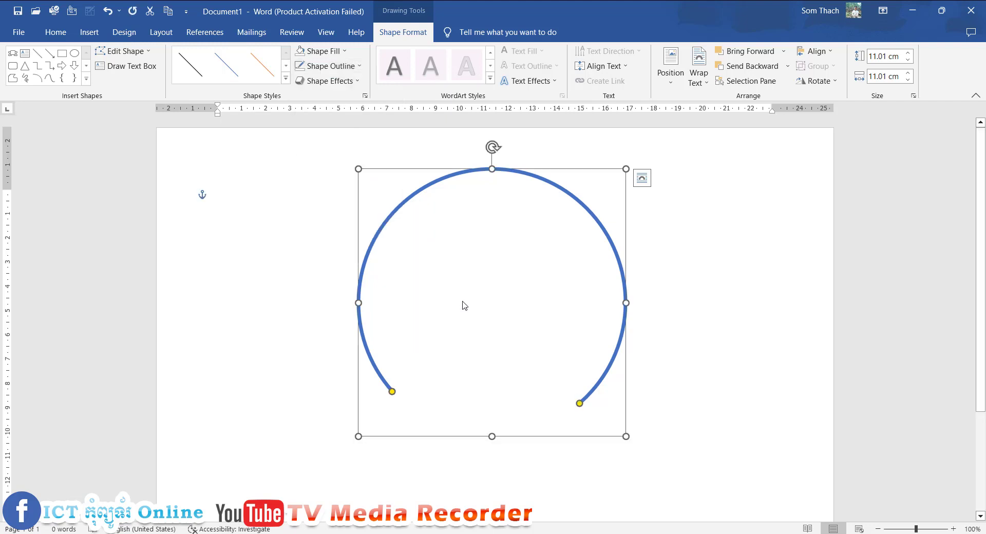
click(331, 66)
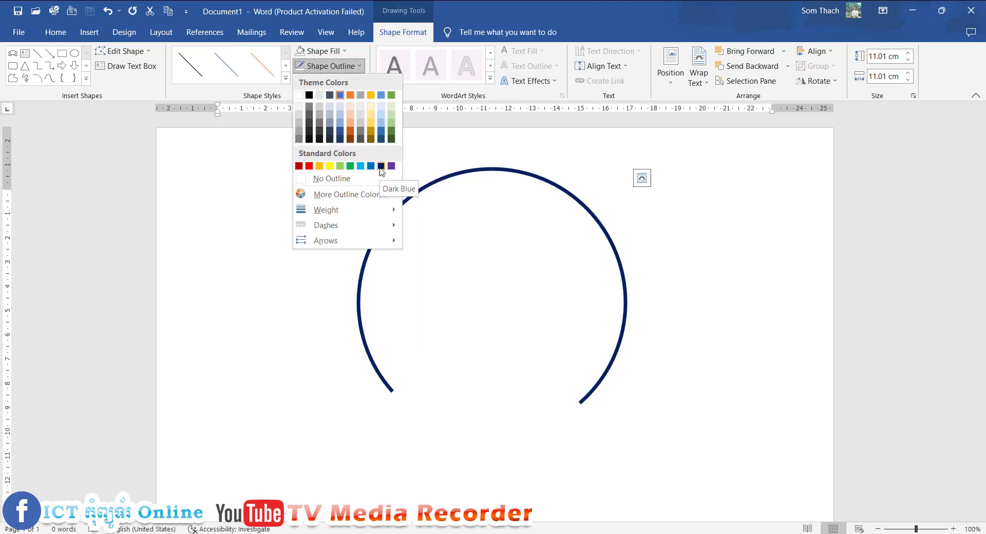
click(380, 167)
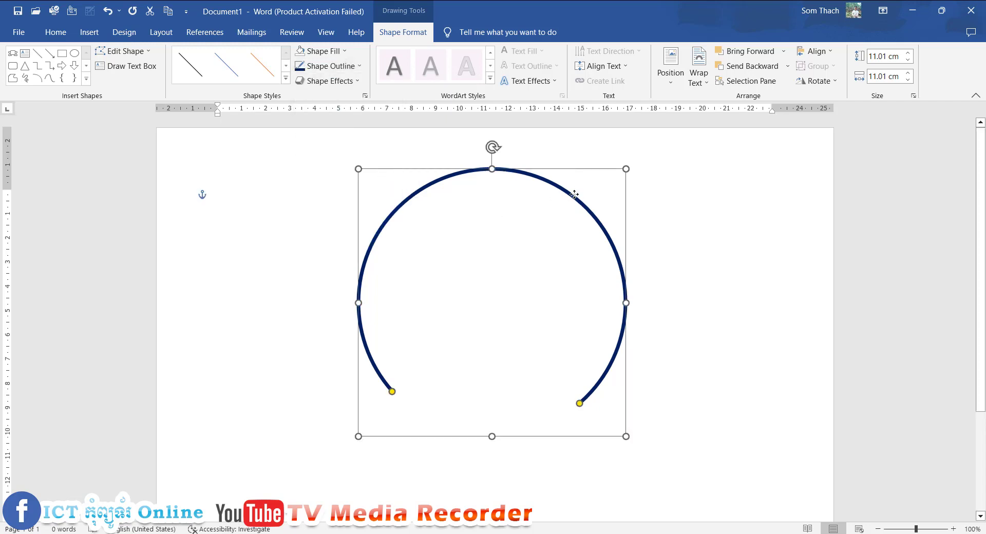
drag(573, 197, 576, 197)
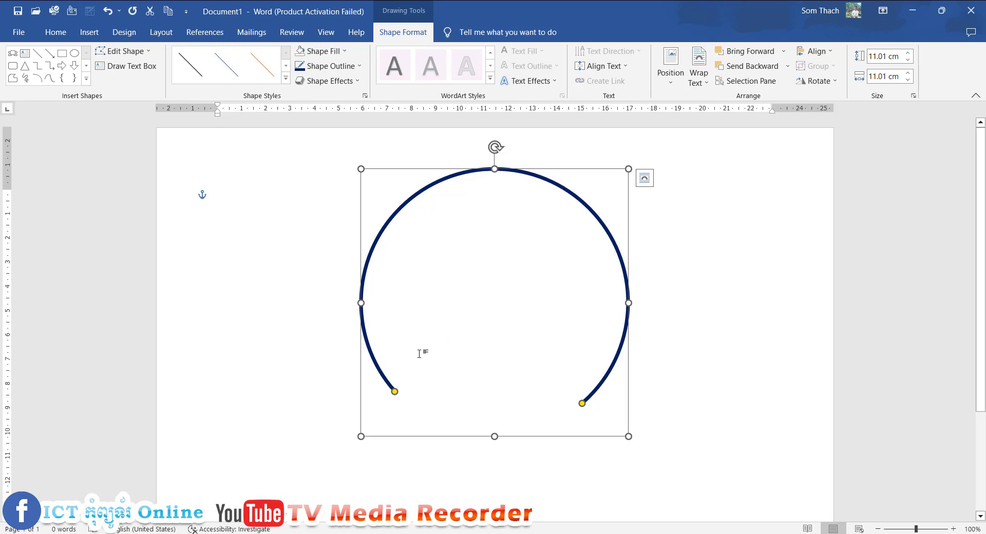
Duplicate the arc, shrink the copy and centre it inside the original.
key(ctrl+v)
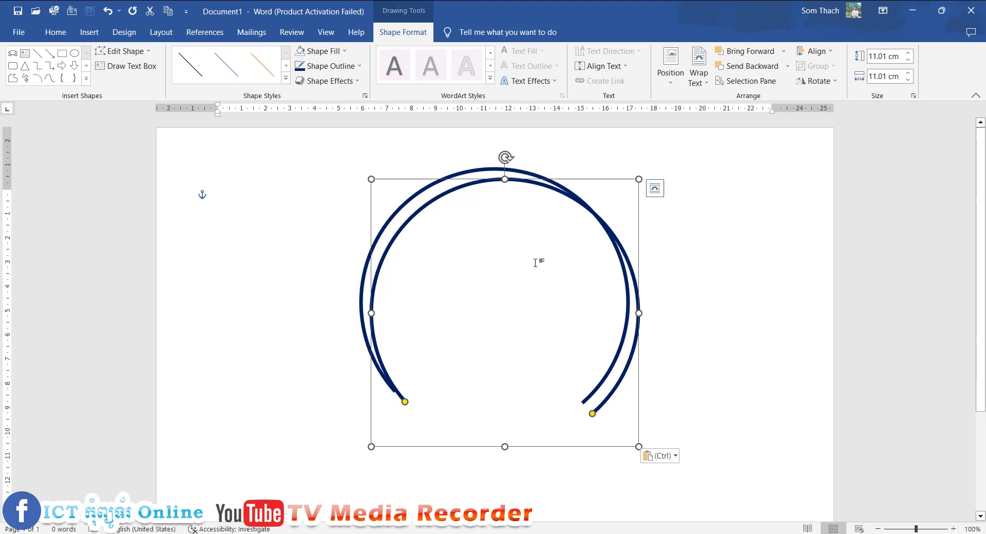
mouse_move(639, 179)
mouse_down()
mouse_move(660, 206)
mouse_move(563, 256)
mouse_move(578, 237)
mouse_move(568, 234)
mouse_up()
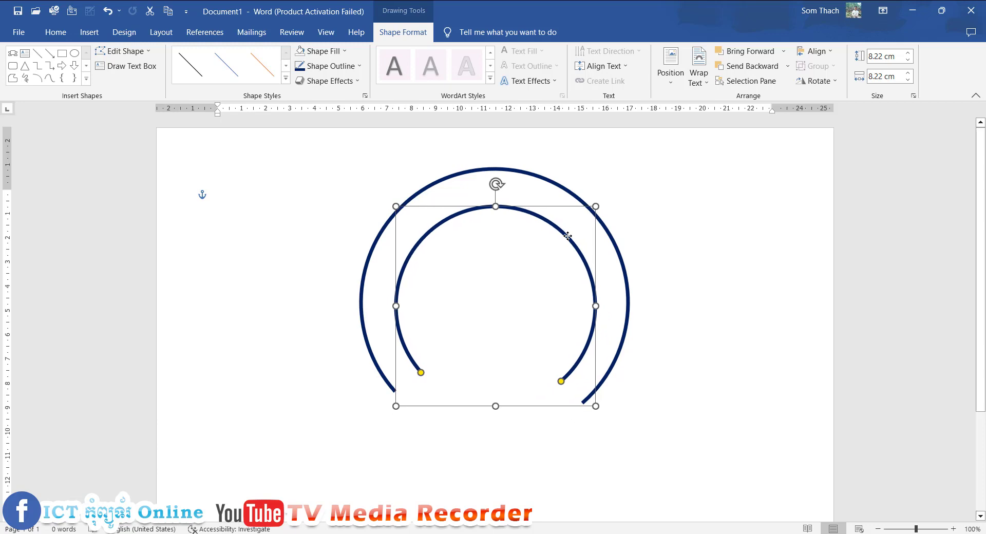
mouse_move(568, 235)
mouse_down()
mouse_move(575, 240)
mouse_move(595, 217)
mouse_move(559, 228)
mouse_up()
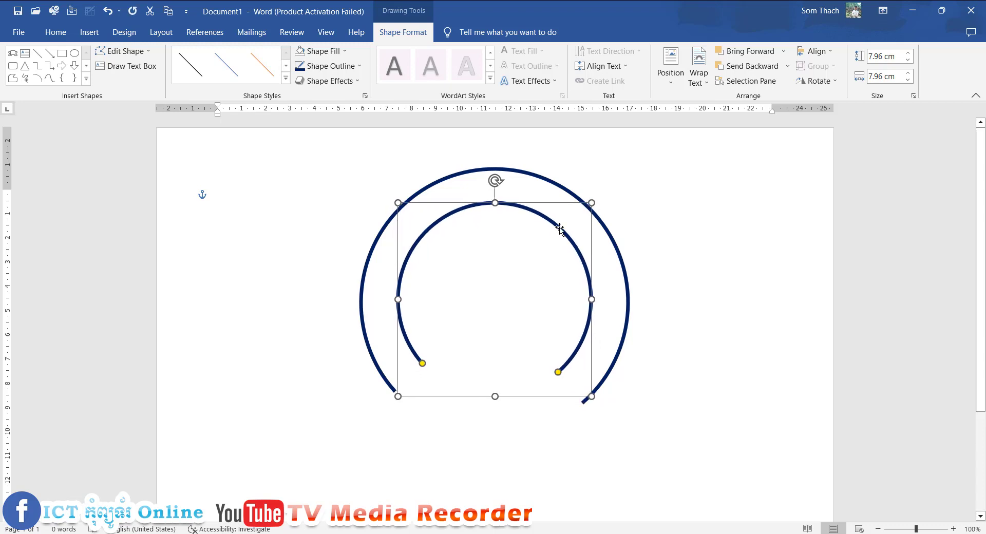
Make the inner arc's outline blue at 2¼ pt, then deselect it.
click(359, 65)
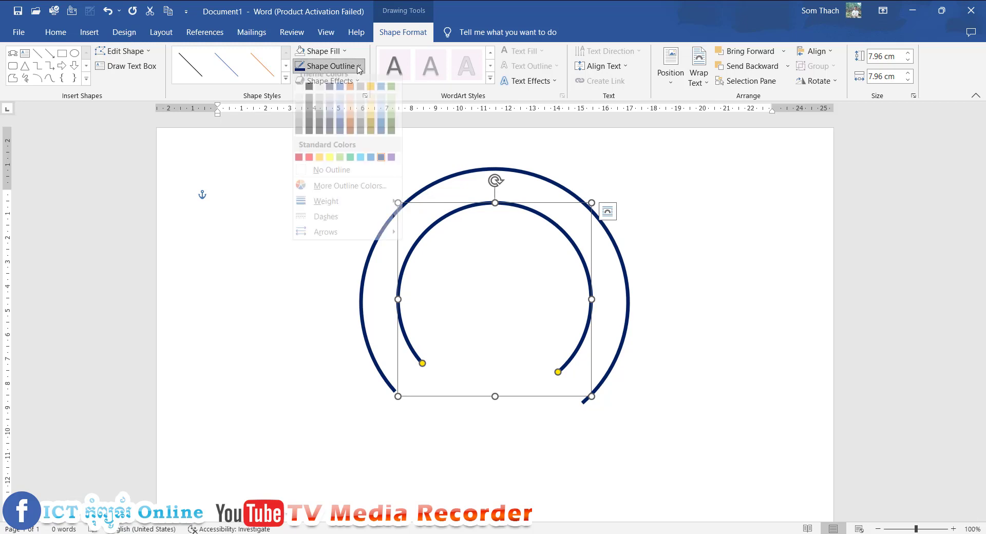
click(370, 167)
click(358, 65)
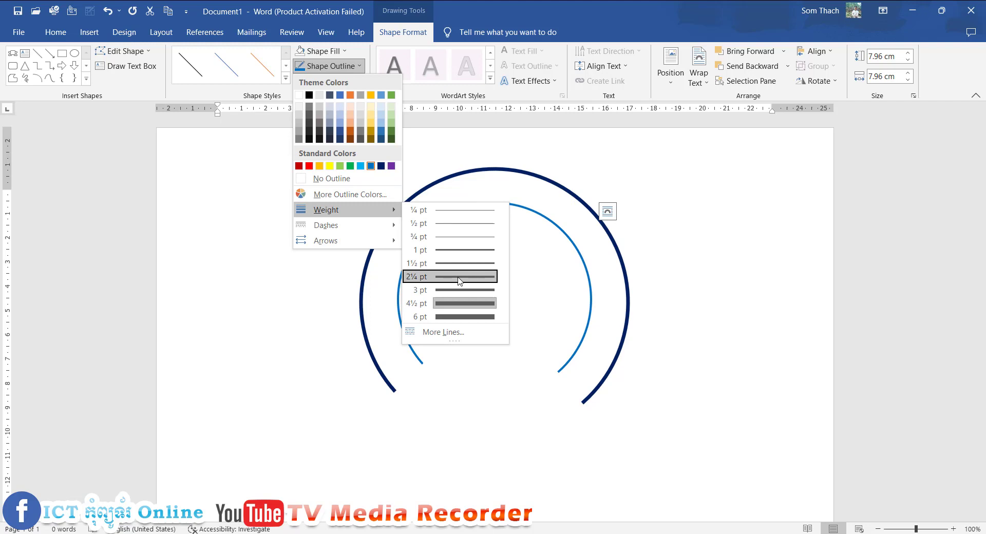
click(458, 291)
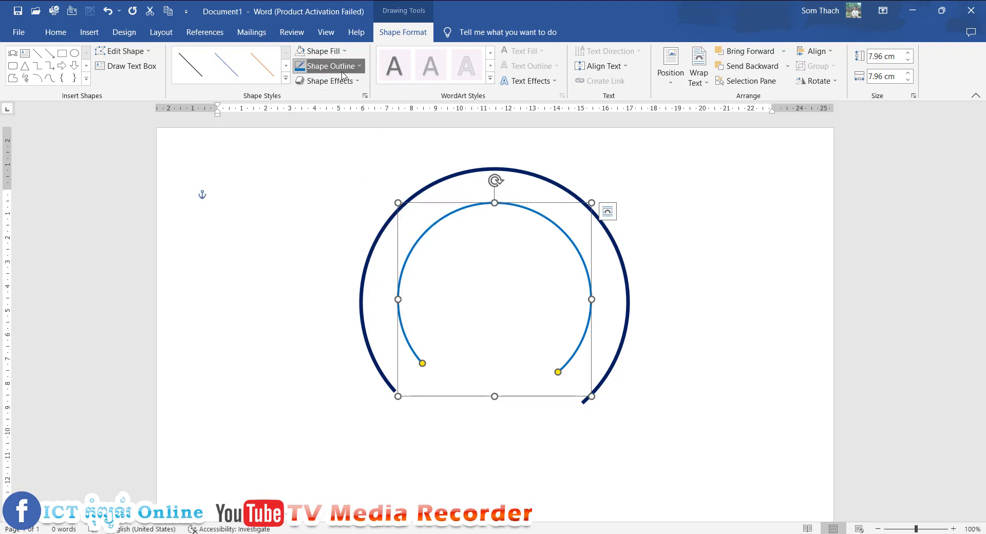
click(358, 66)
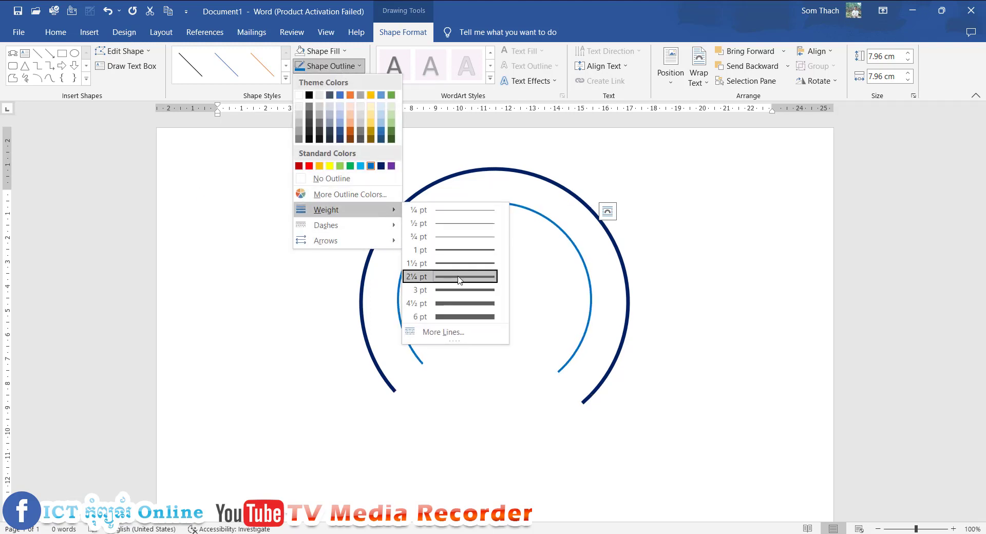
click(466, 291)
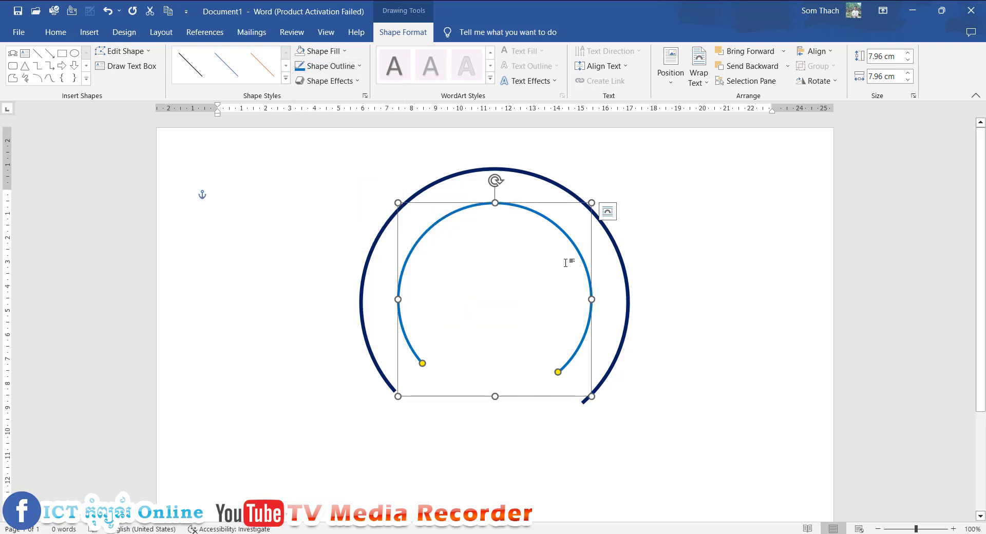
click(761, 288)
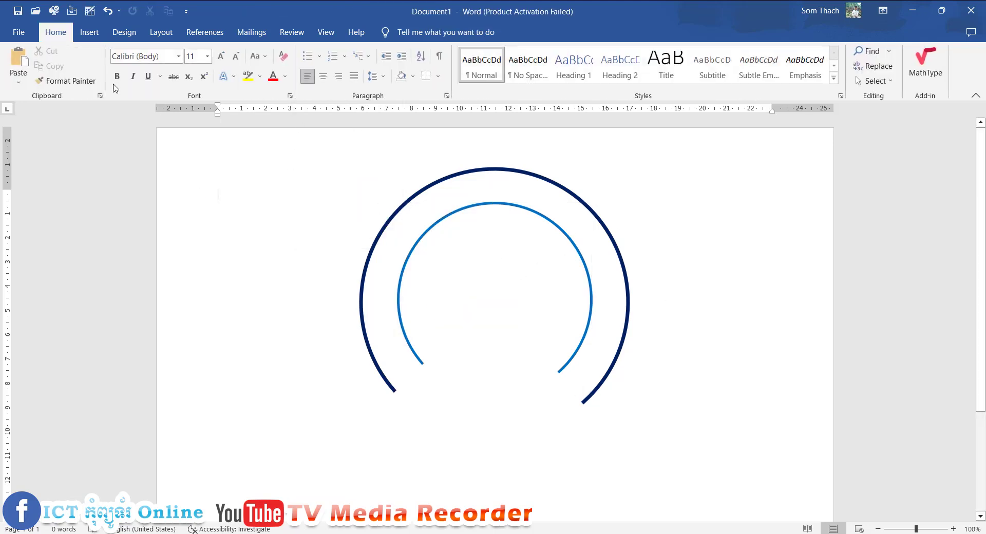
Draw a tilted-up Ribbon banner below the rings, widen it and shift it into place.
click(98, 31)
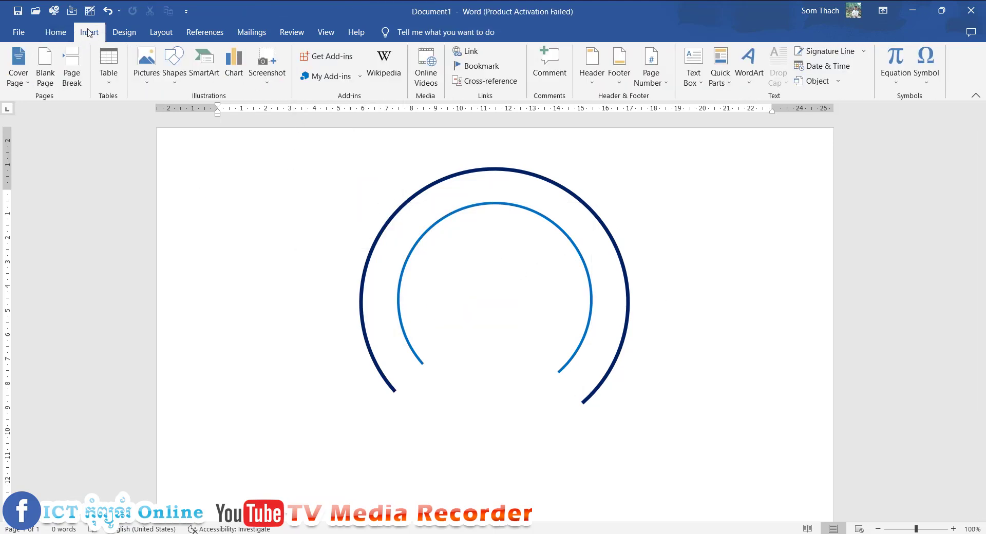
click(174, 65)
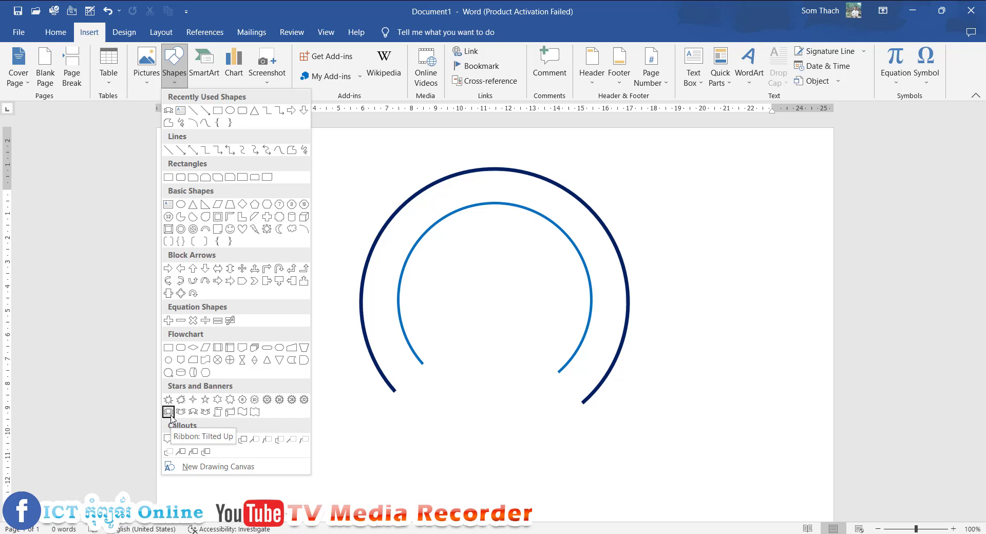
click(168, 413)
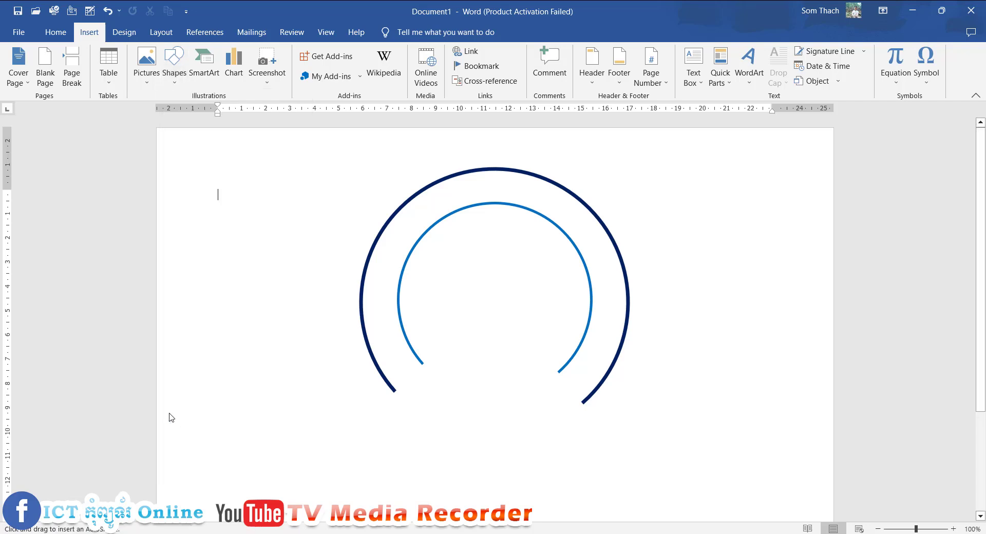
mouse_move(348, 390)
mouse_down()
mouse_move(591, 470)
mouse_move(524, 432)
mouse_move(658, 432)
mouse_up()
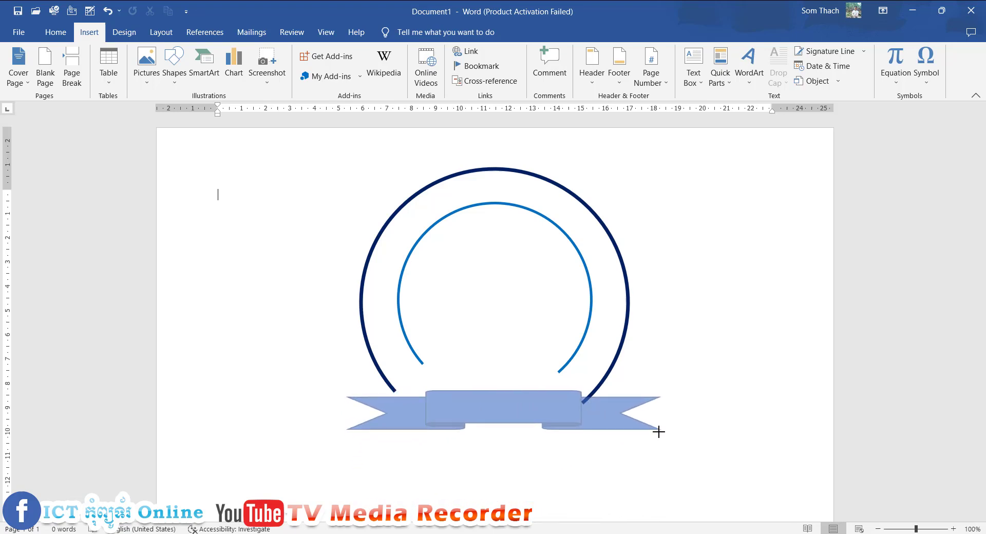
drag(658, 432, 688, 436)
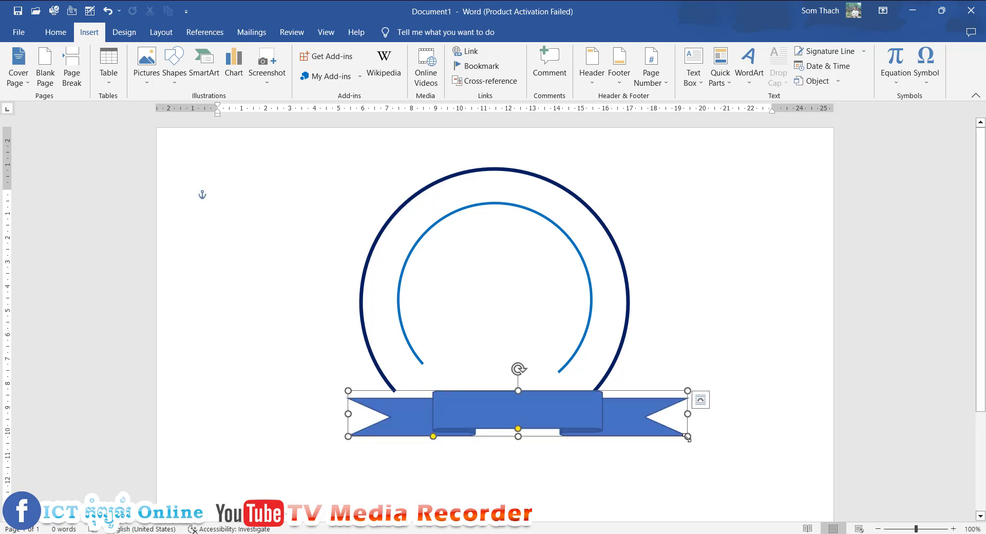
mouse_move(582, 424)
mouse_down()
mouse_move(543, 440)
mouse_move(542, 424)
mouse_up()
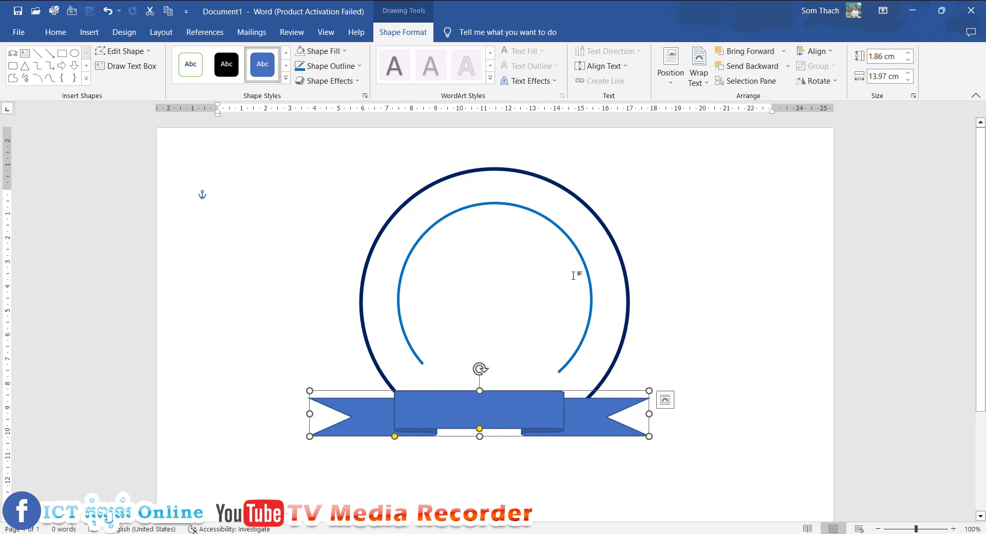
Nudge the ribbon and extend the outer and inner arc ends toward it.
mouse_move(541, 405)
mouse_down()
mouse_move(575, 422)
mouse_move(543, 421)
mouse_move(544, 404)
mouse_up()
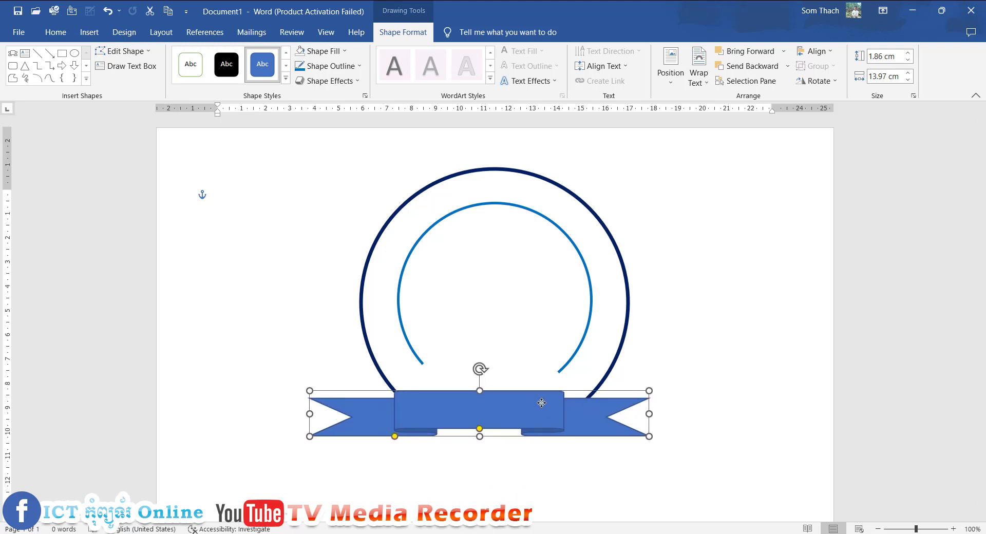
click(599, 400)
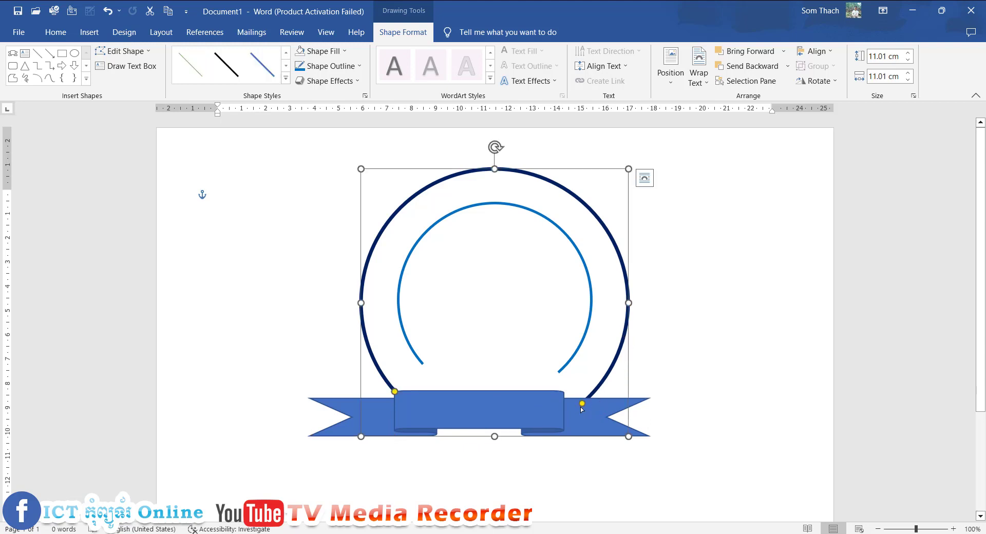
mouse_move(584, 403)
mouse_down()
mouse_move(590, 395)
mouse_move(582, 397)
mouse_up()
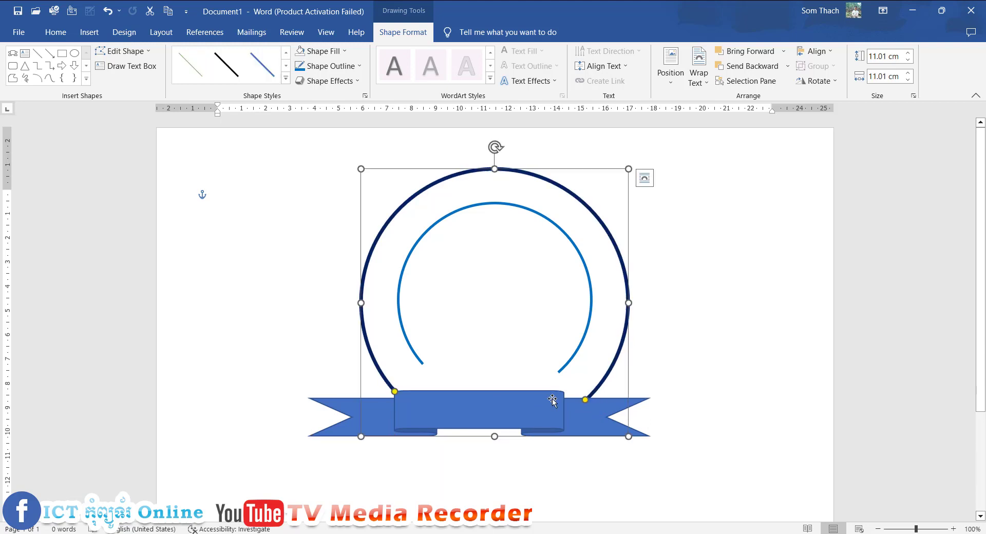
click(438, 419)
click(422, 362)
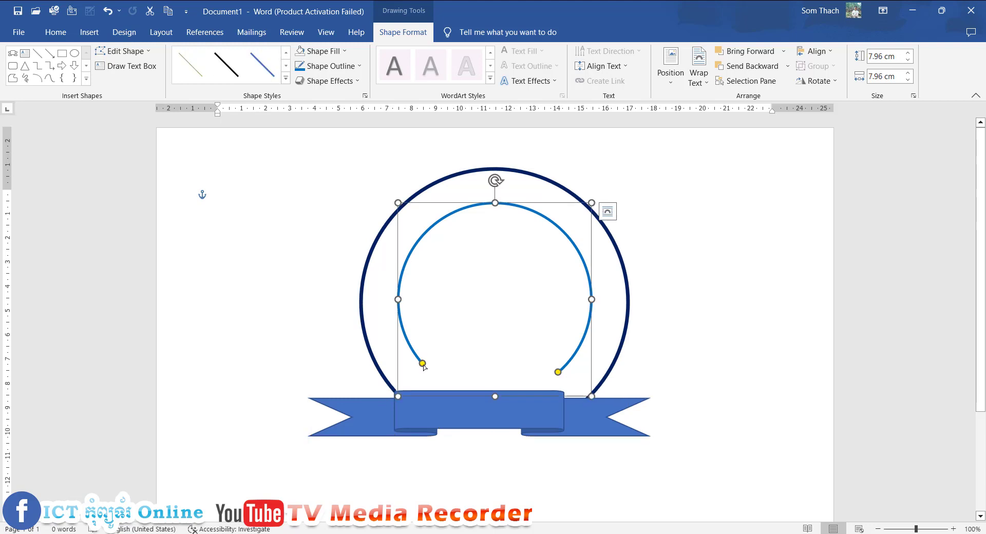
drag(422, 363, 430, 368)
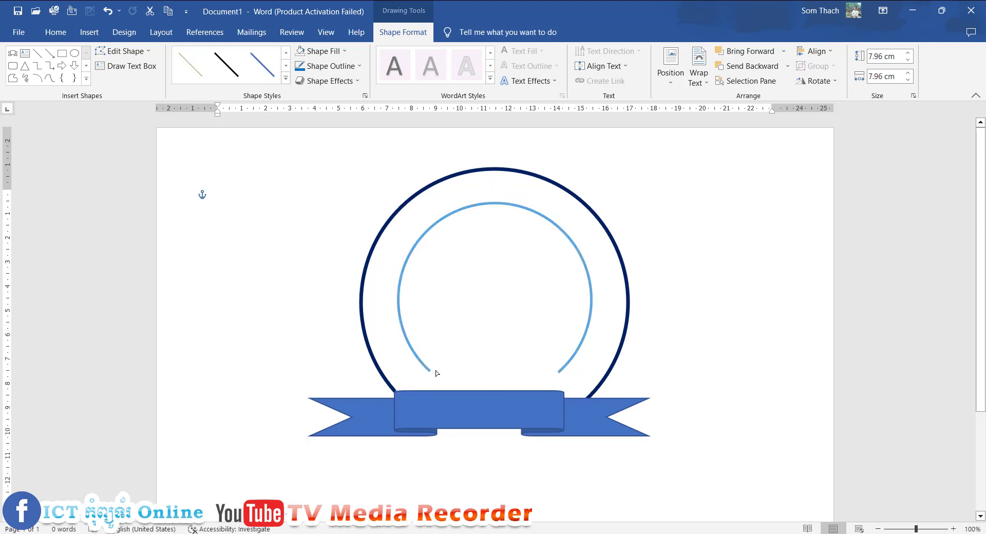
Reposition the ribbon so both arcs' ends meet it, then deselect everything.
click(468, 420)
drag(492, 422, 504, 433)
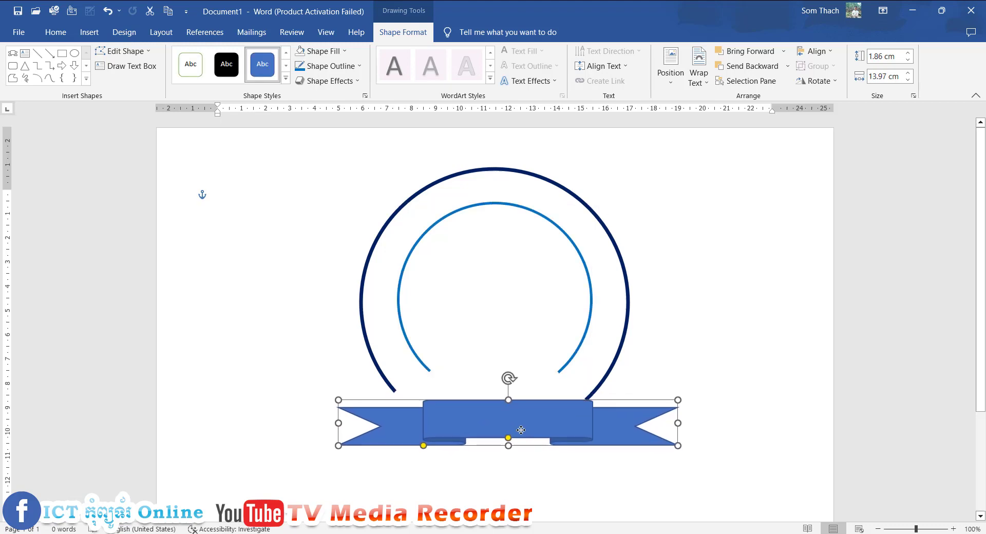
drag(521, 429, 504, 423)
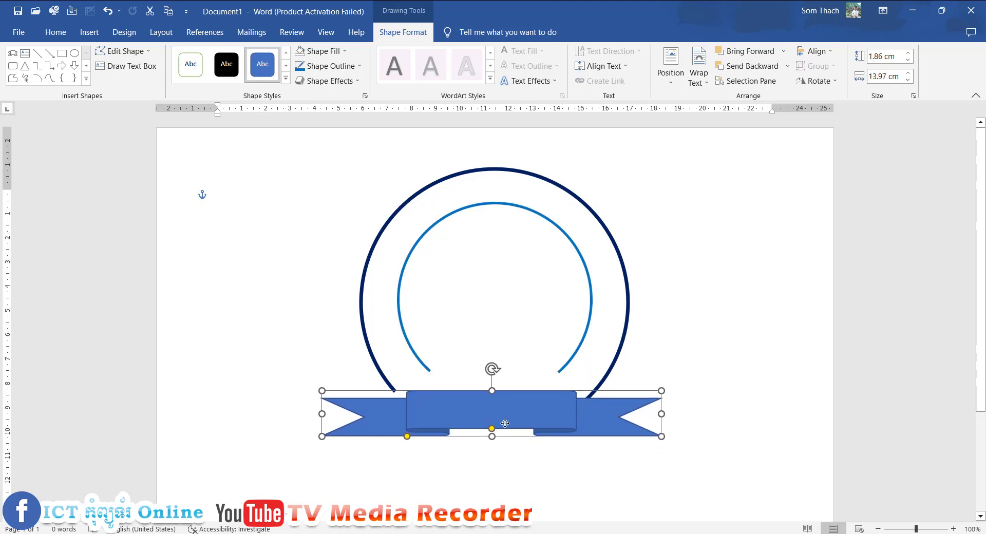
click(394, 390)
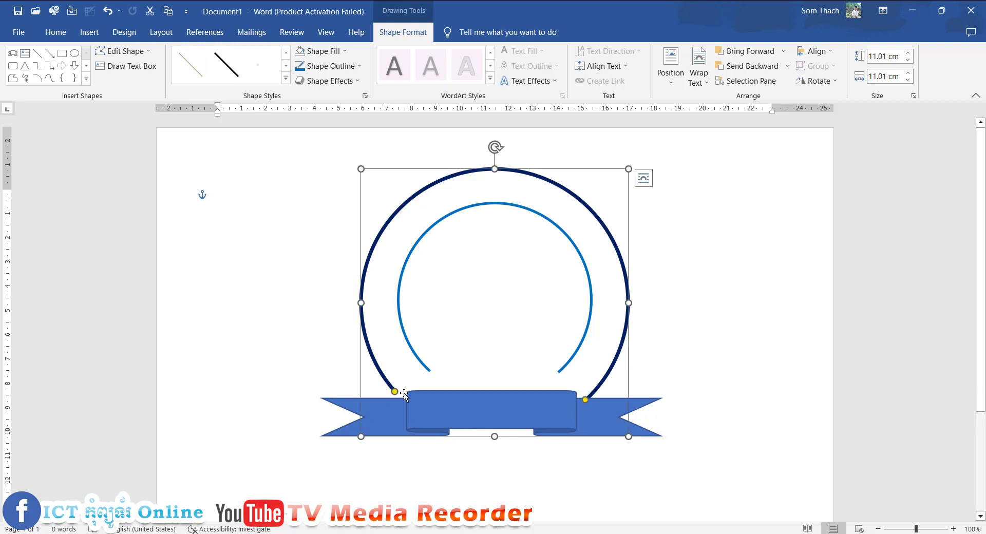
drag(396, 391, 407, 397)
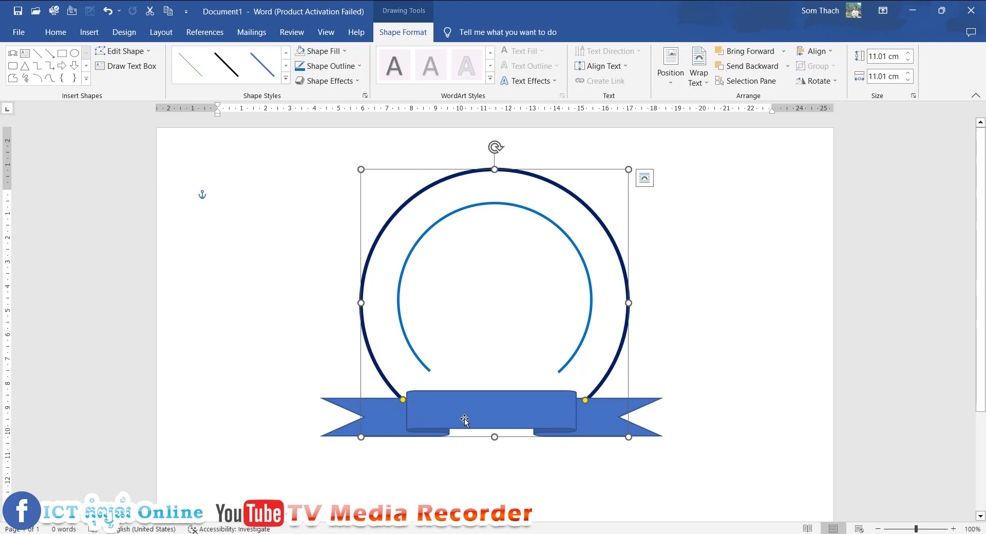
click(471, 424)
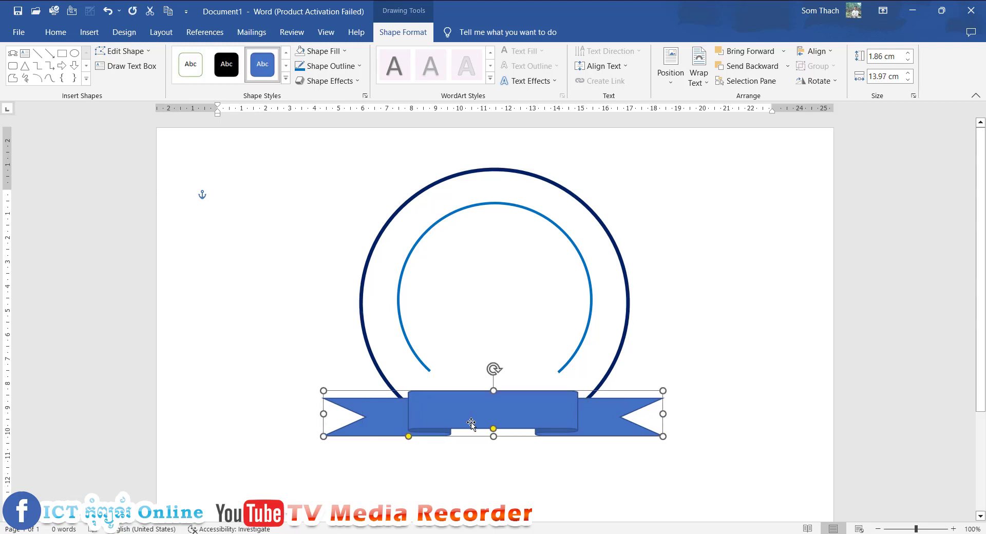
drag(472, 424, 475, 424)
click(431, 371)
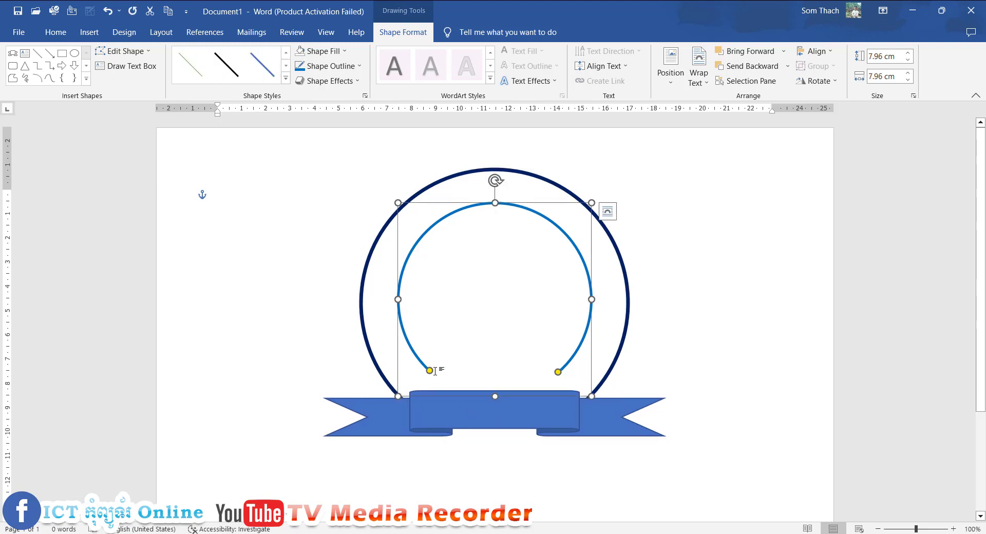
drag(430, 370, 440, 376)
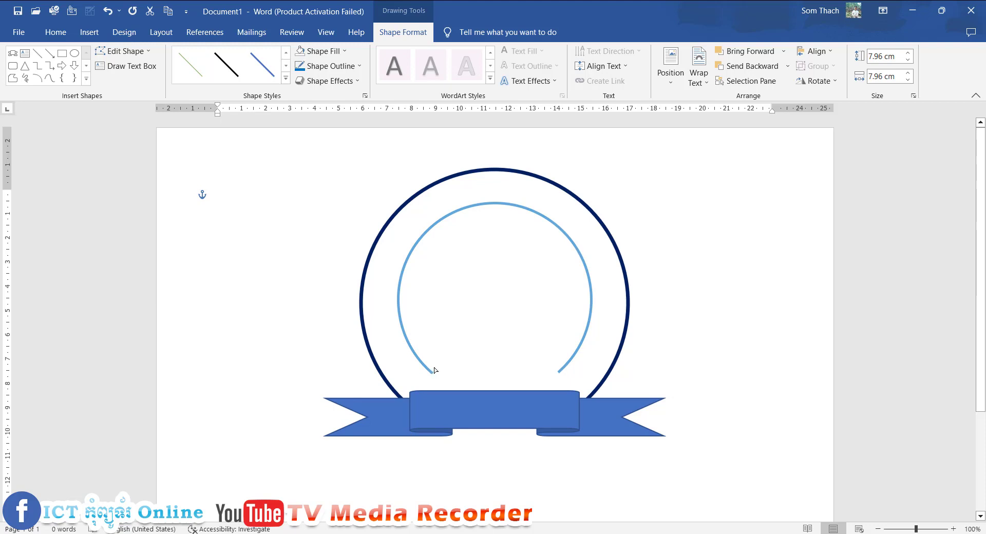
click(708, 392)
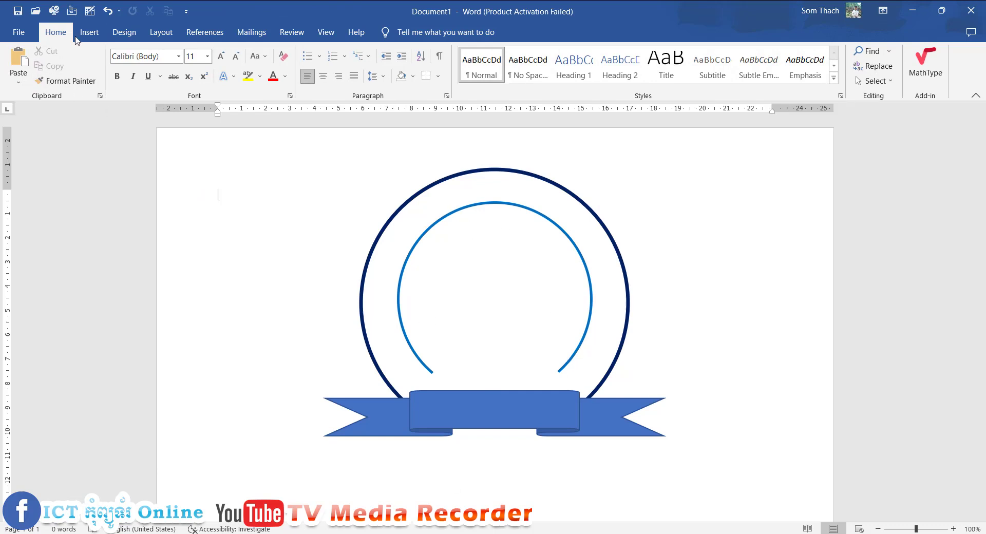
Check the Online Pictures search from the Pictures menu, then dismiss it.
click(89, 31)
click(146, 72)
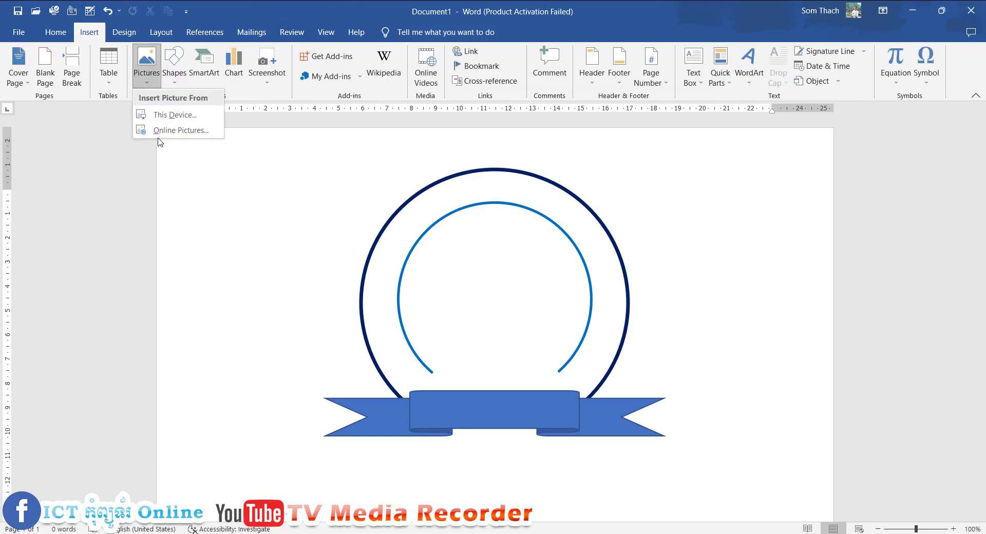
click(179, 130)
click(700, 139)
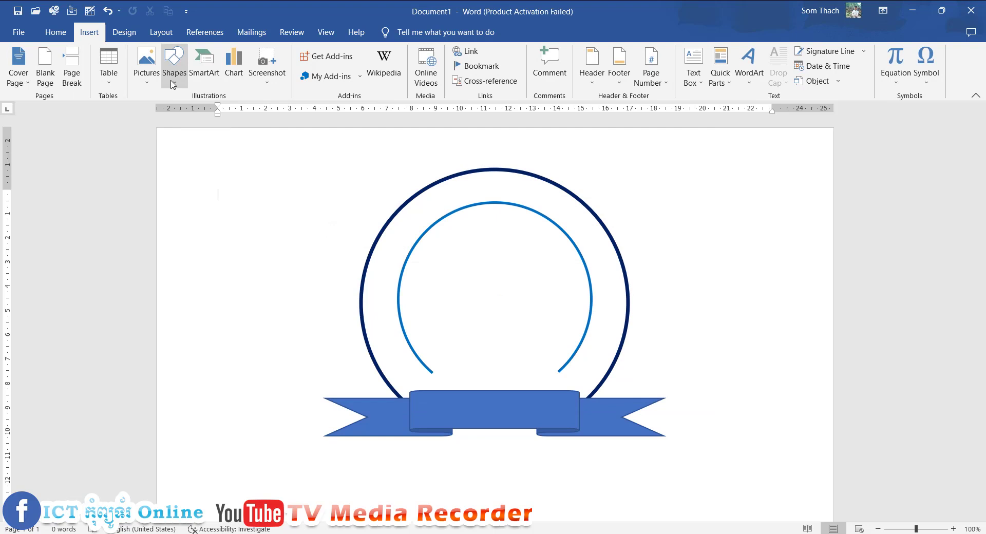
Insert the laurel wreath image file from this device.
click(143, 86)
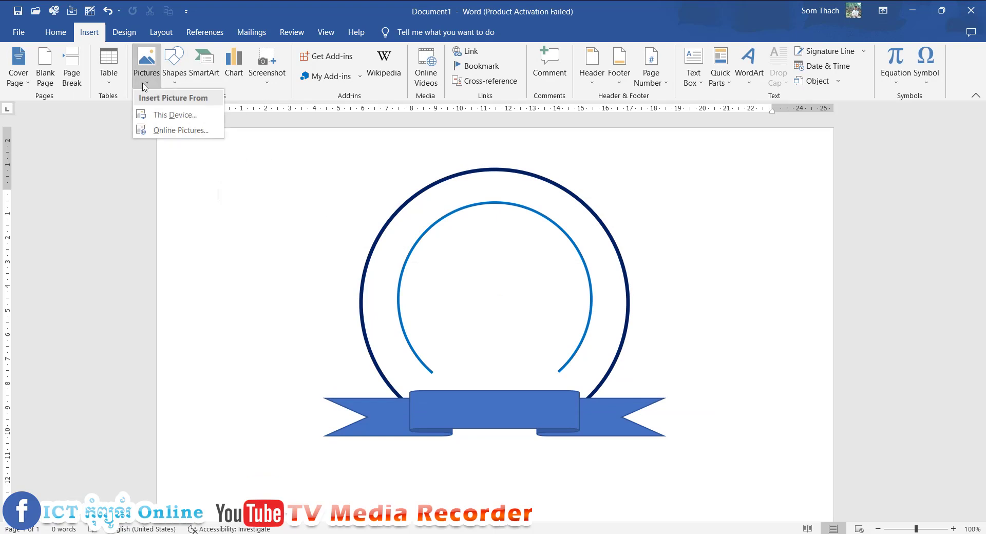
click(173, 121)
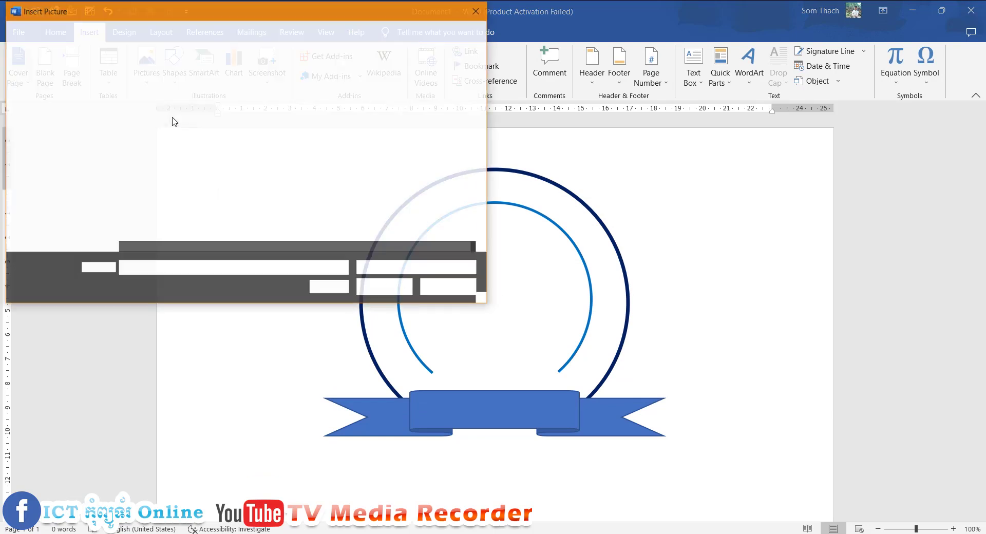
click(150, 100)
click(378, 288)
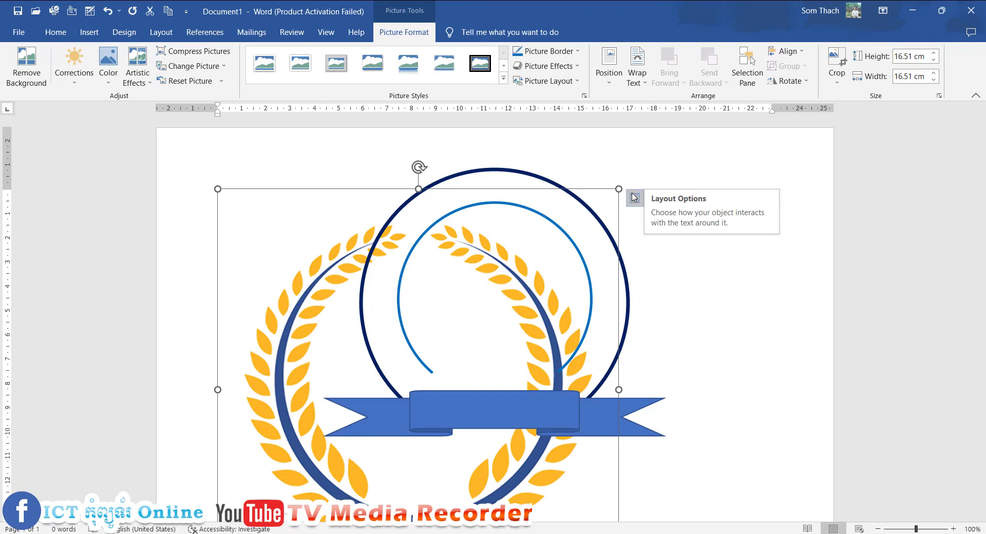
Set the wreath to Behind Text wrapping, shrink it and move it inside the rings.
click(633, 198)
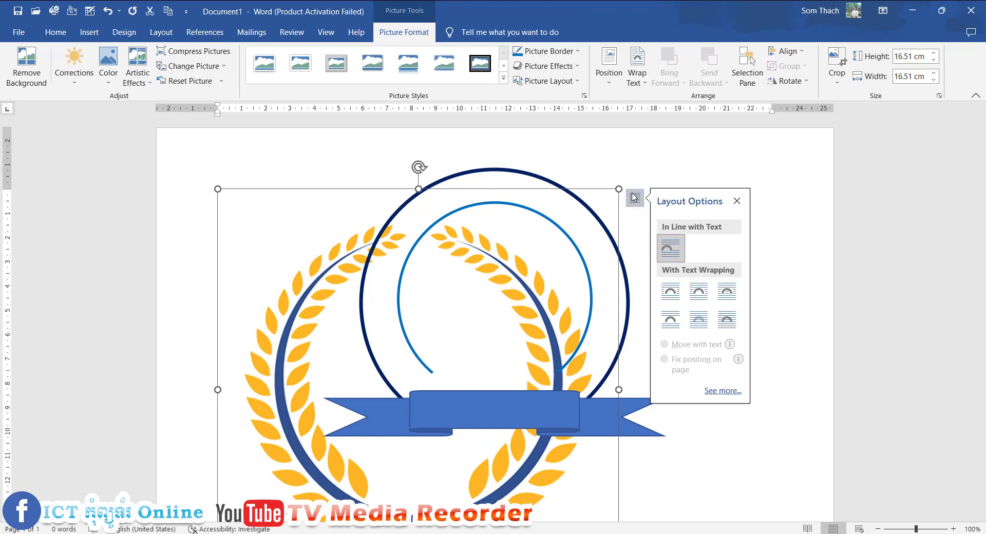
click(699, 319)
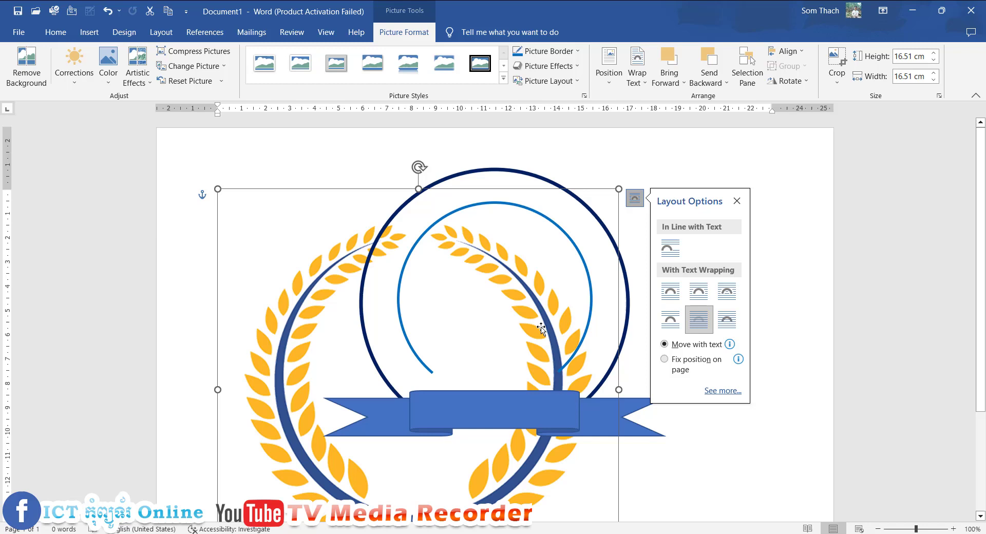
drag(282, 133, 462, 312)
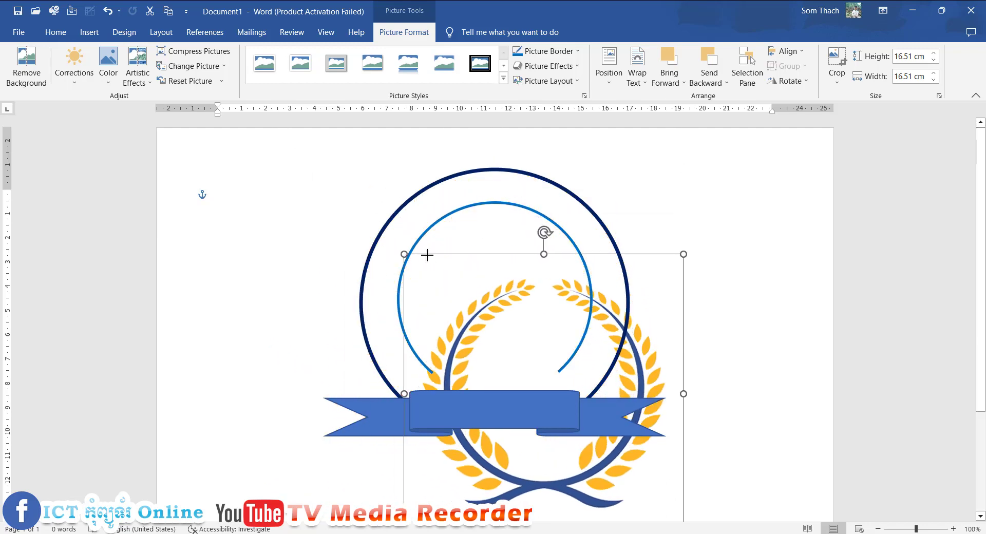
mouse_move(527, 355)
mouse_down()
mouse_move(399, 199)
mouse_move(428, 227)
mouse_up()
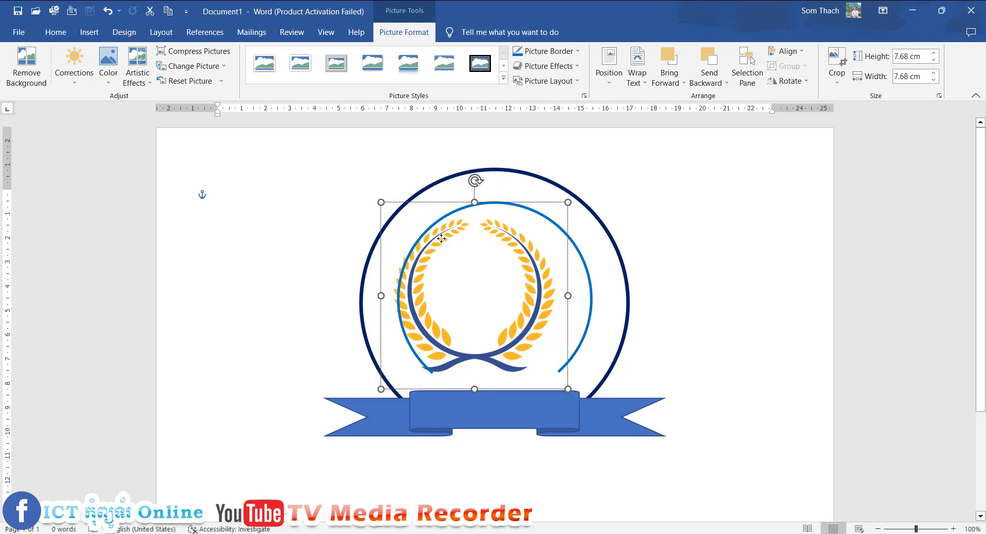
mouse_move(478, 269)
mouse_down()
mouse_move(457, 253)
mouse_move(465, 255)
mouse_up()
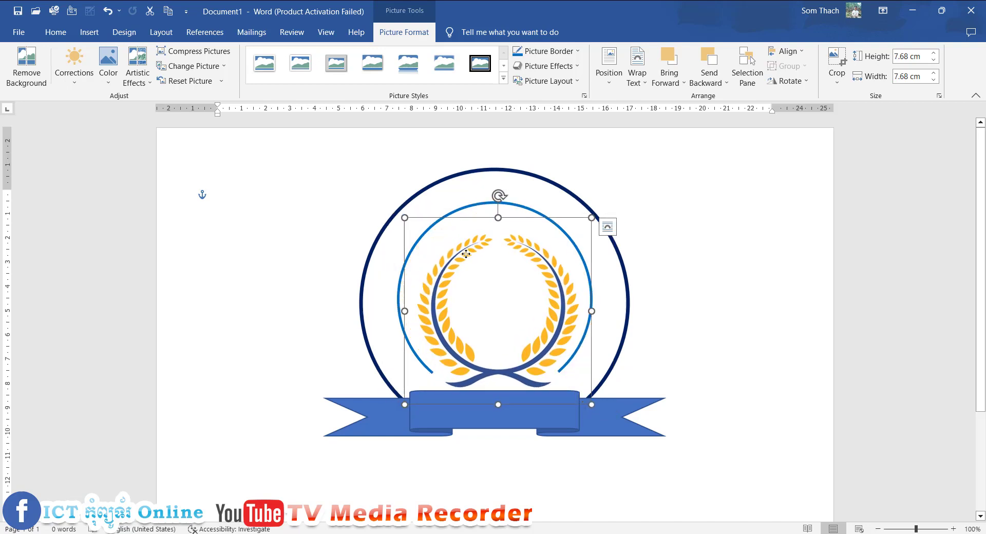
Fine-tune the wreath's size and position until centred above the ribbon, then deselect it.
key(Left)
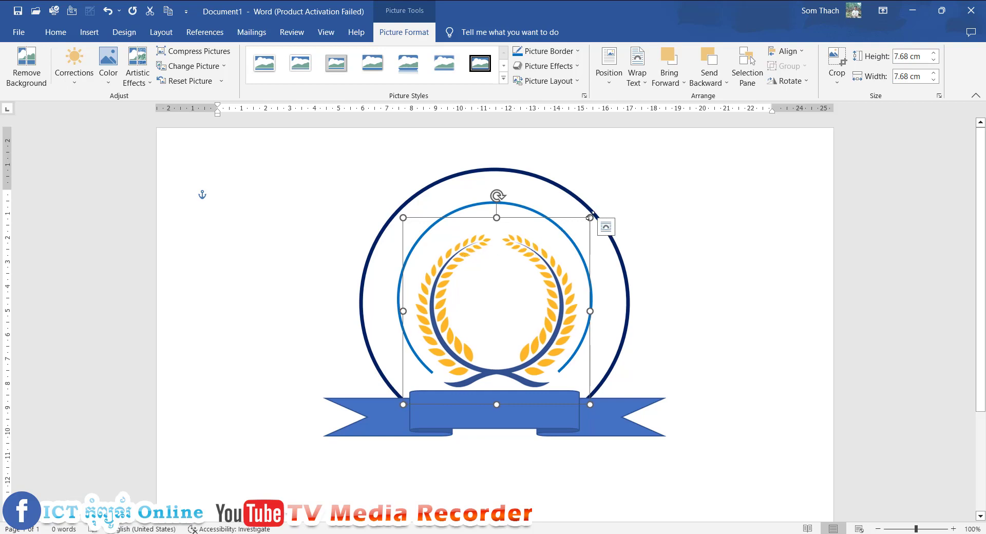
drag(590, 218, 600, 204)
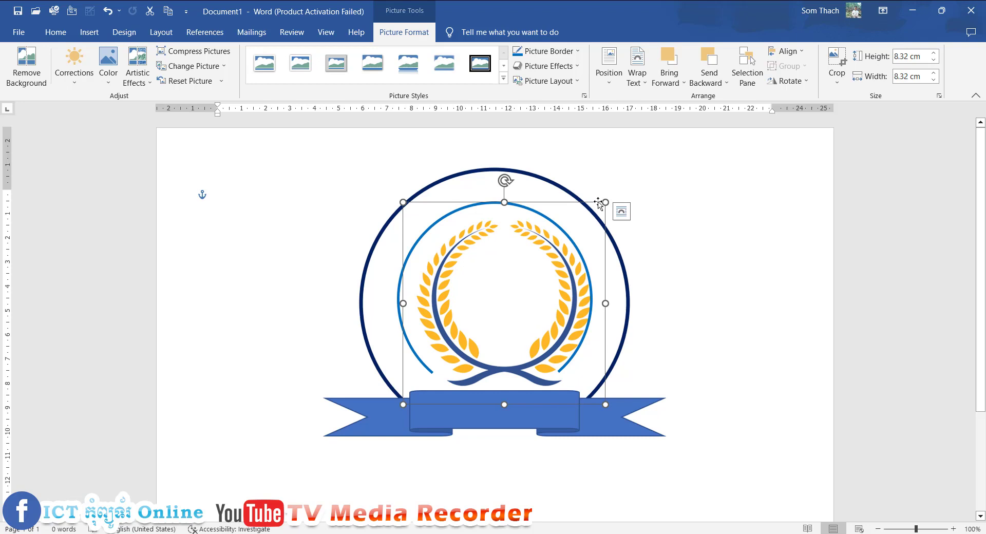
key(Left)
key(Left)
key(Left)
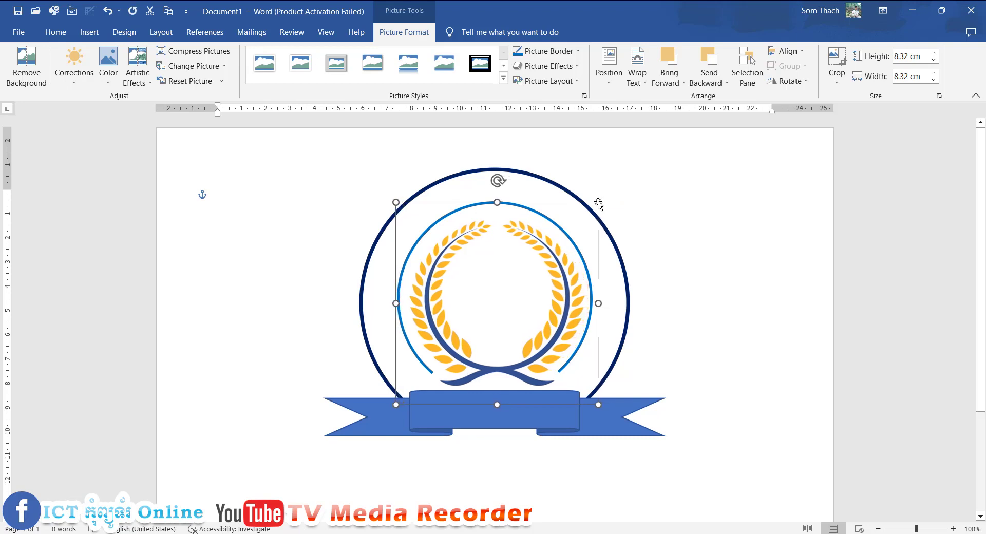
key(Down)
key(Down)
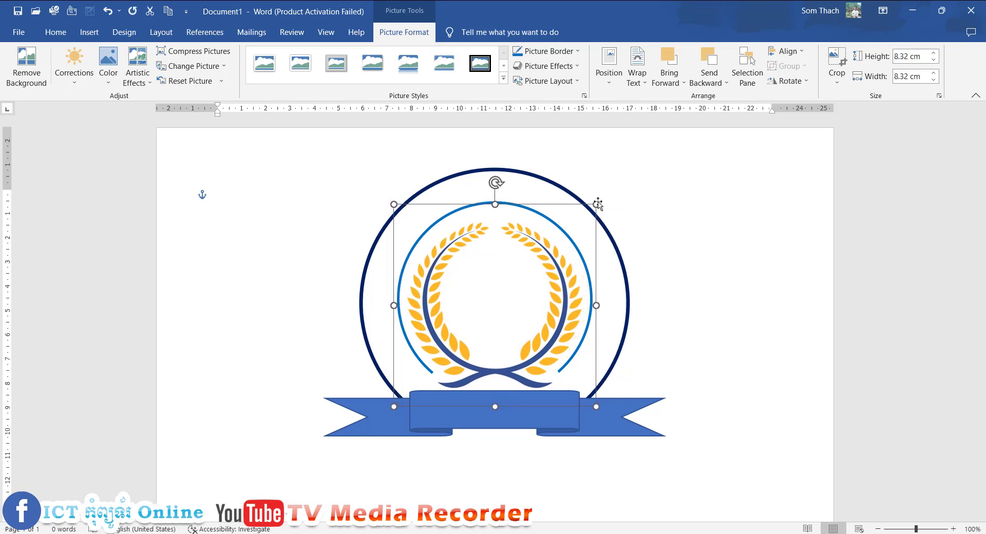
key(Left)
key(Down)
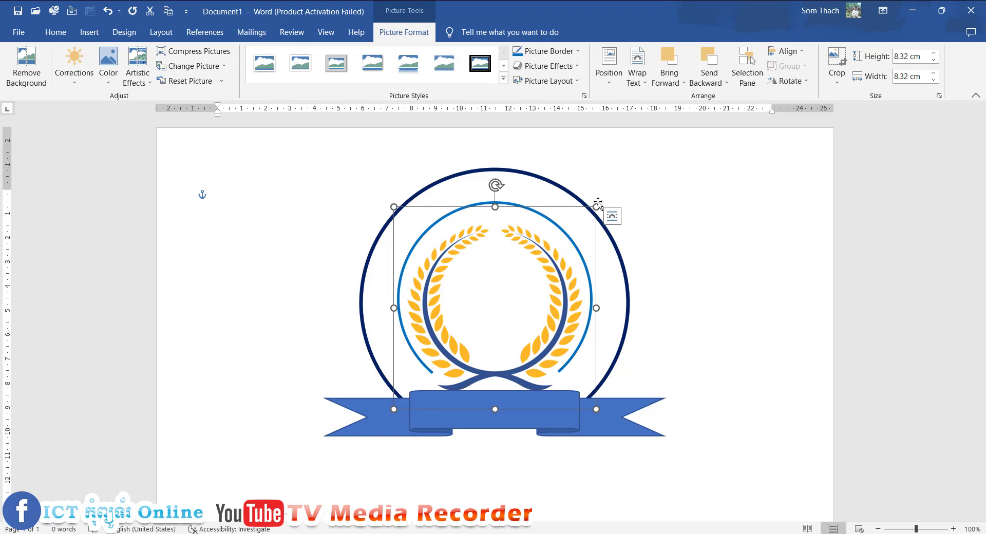
drag(597, 206, 607, 195)
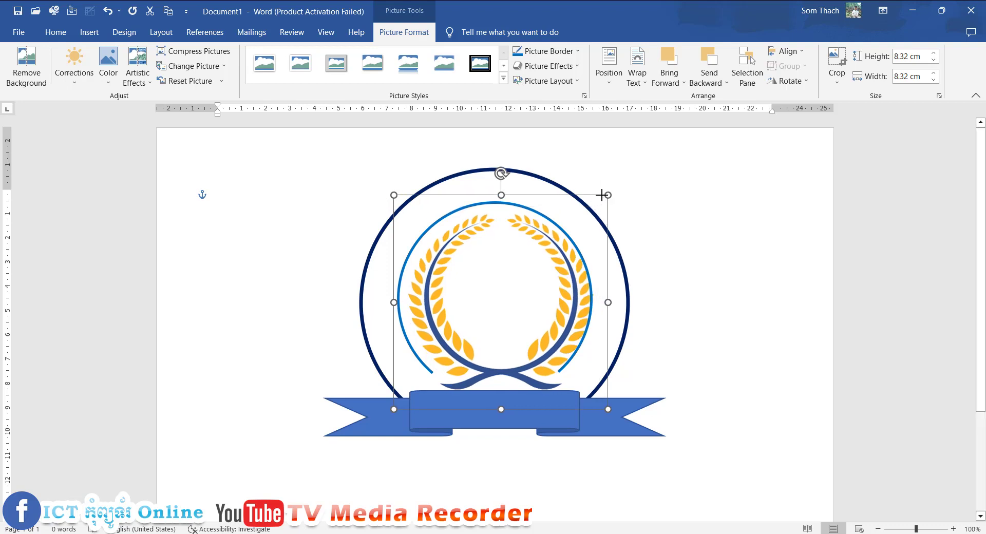
key(Left)
key(Left)
key(Left)
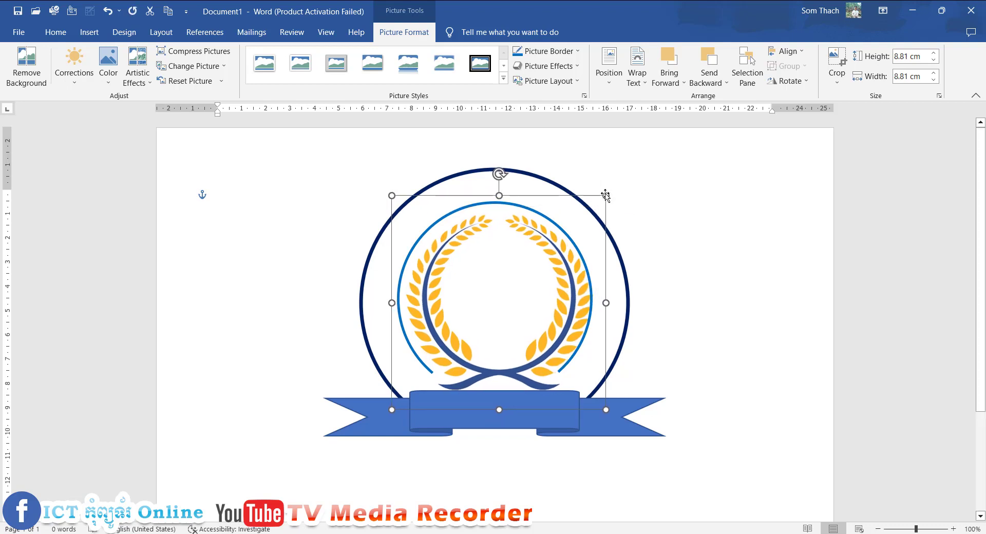
key(Left)
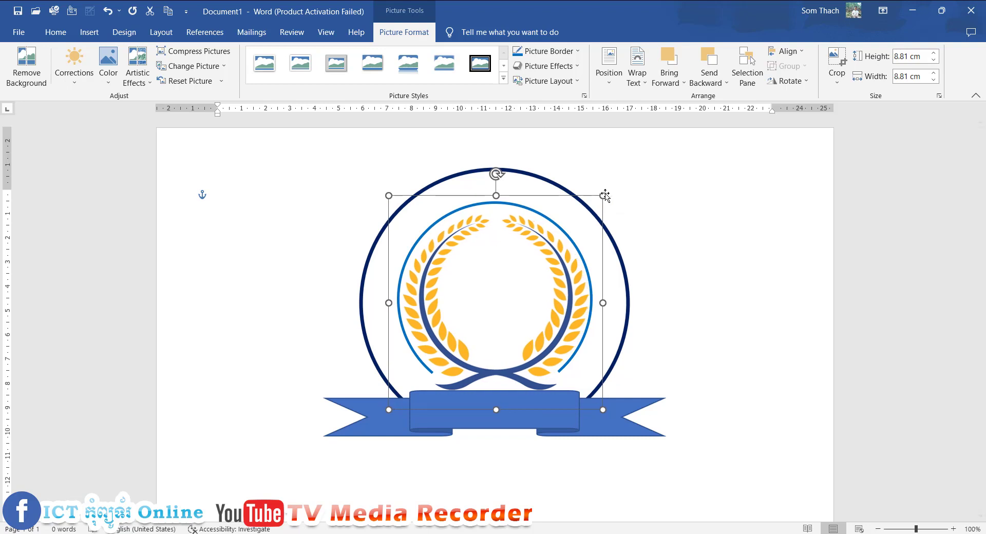
key(Left)
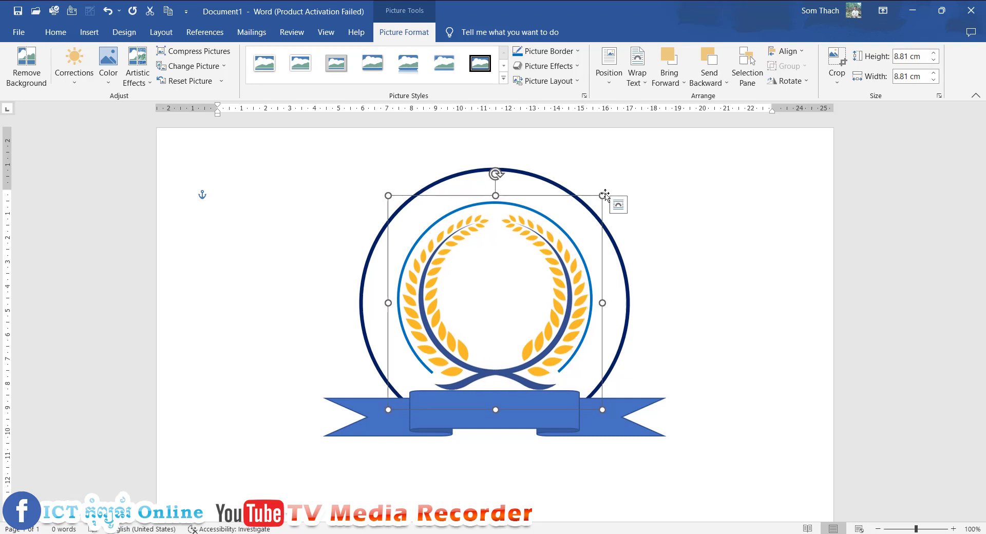
click(744, 233)
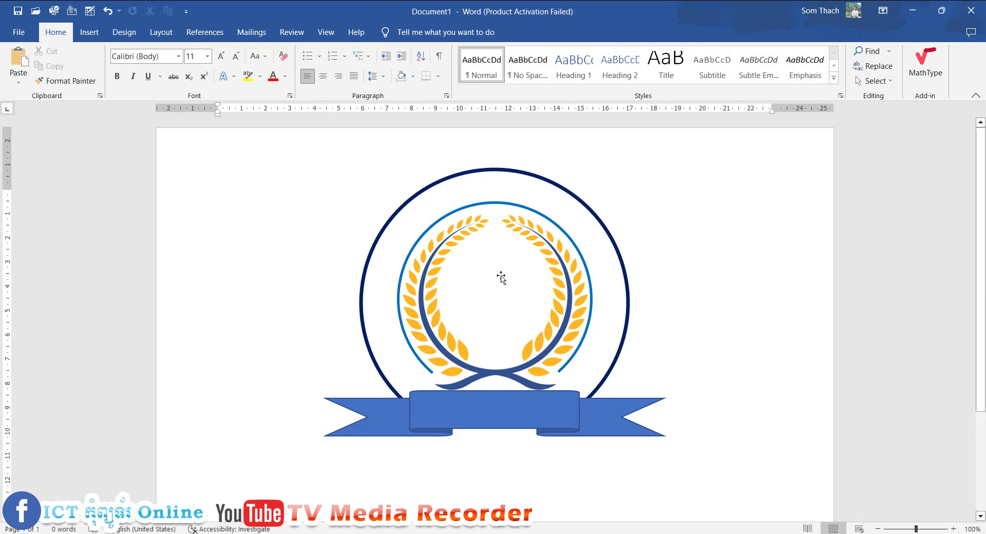
Draw an isosceles triangle at the top-left of the page.
click(89, 32)
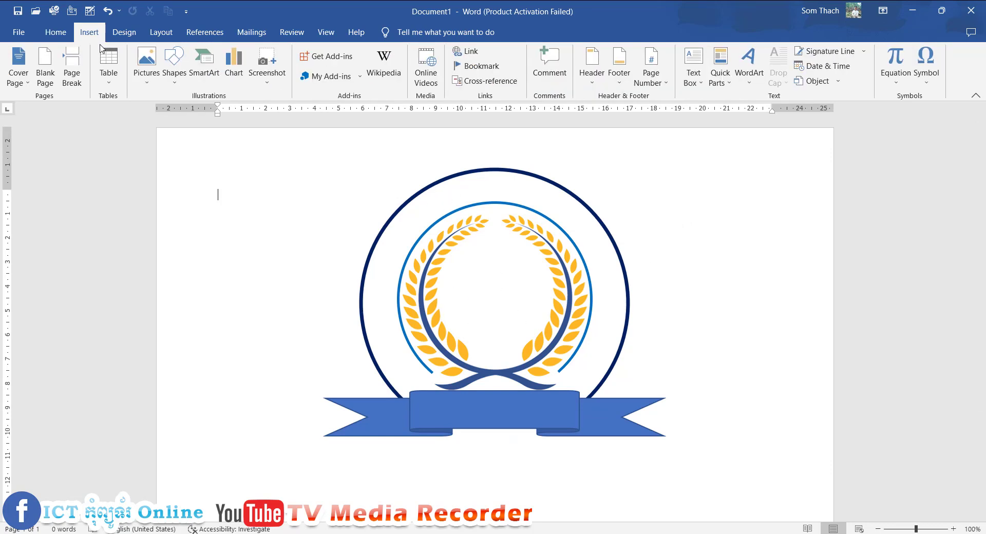
click(174, 72)
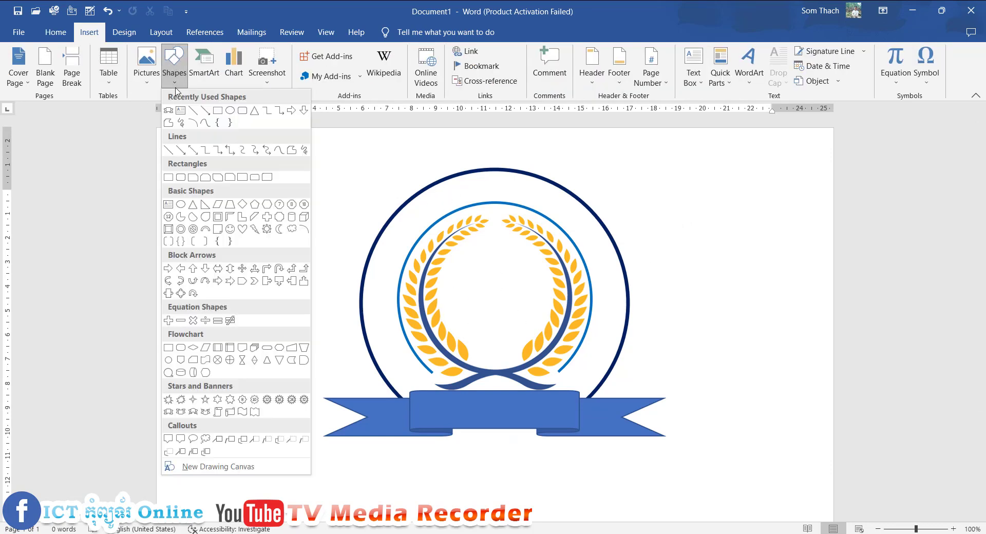
click(192, 205)
mouse_move(224, 194)
mouse_down()
mouse_move(314, 317)
mouse_move(324, 305)
mouse_move(304, 253)
mouse_up()
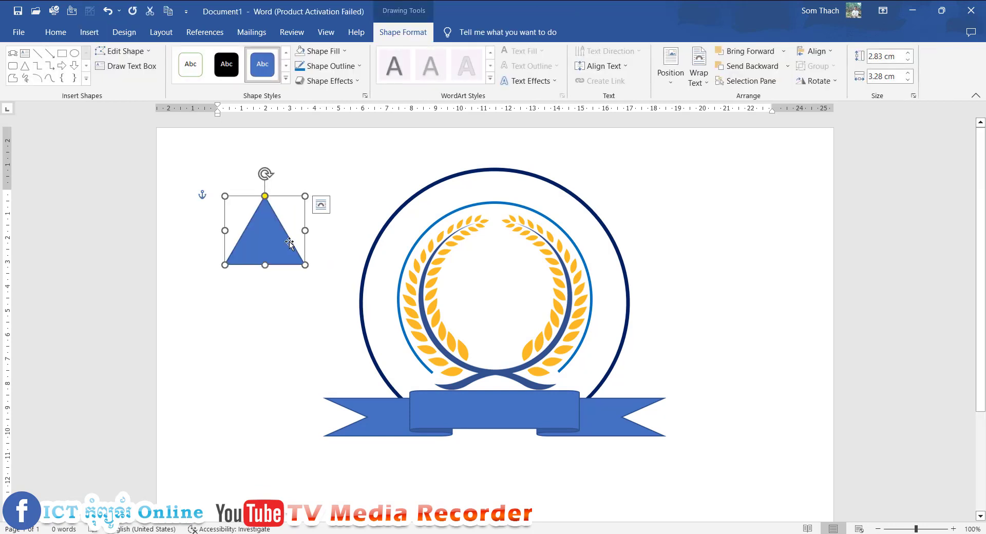
Make the triangle unfilled with a thicker blue outline.
click(321, 68)
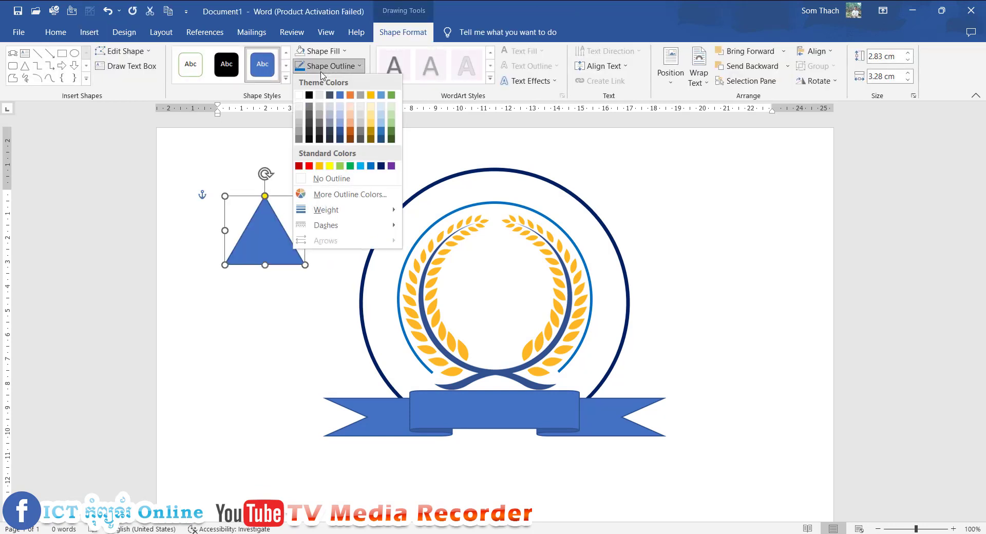
click(331, 178)
click(319, 52)
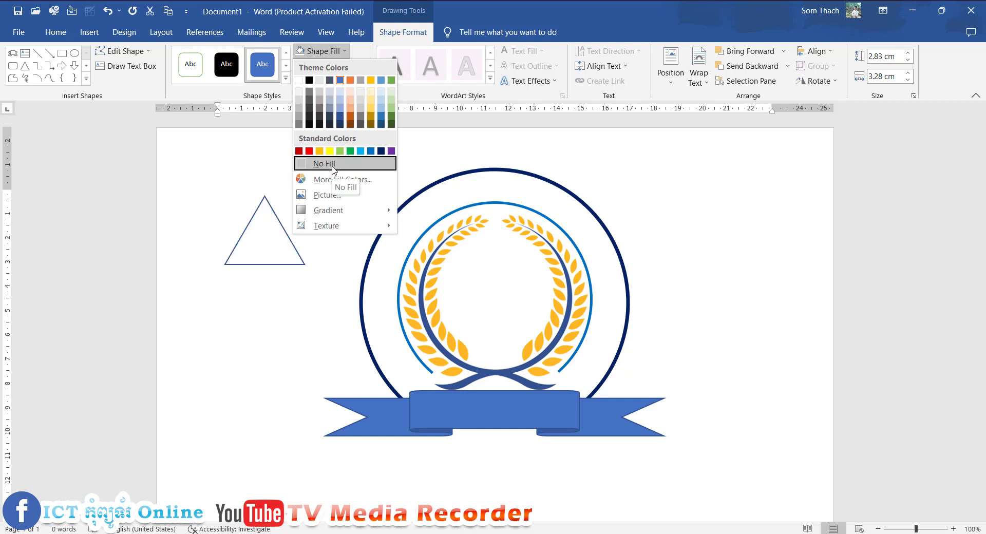
click(324, 163)
click(330, 66)
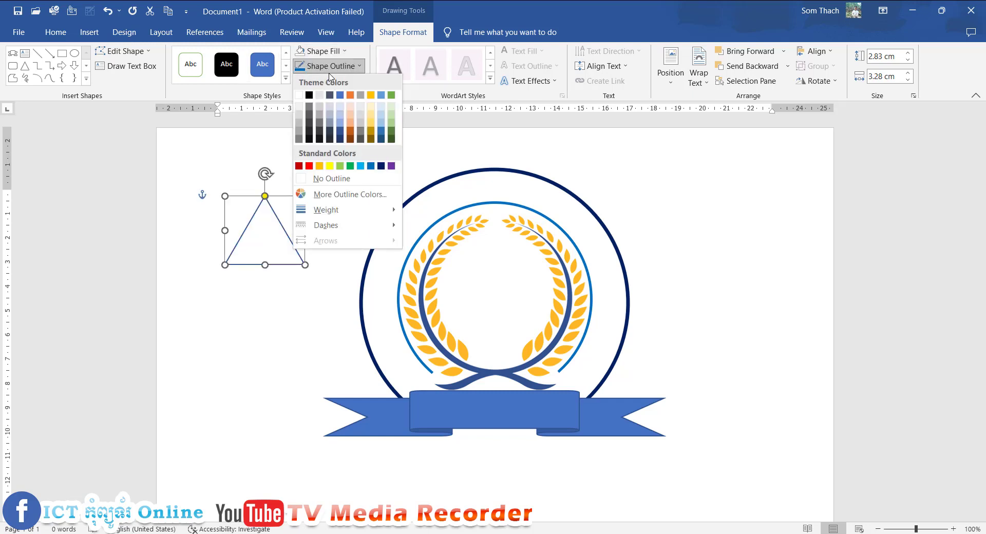
click(370, 167)
click(339, 66)
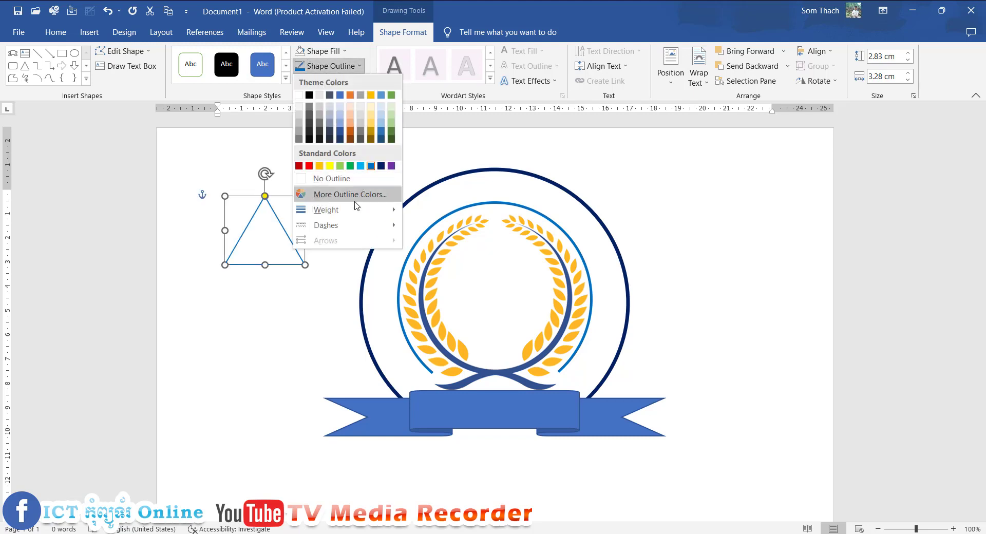
mouse_move(326, 210)
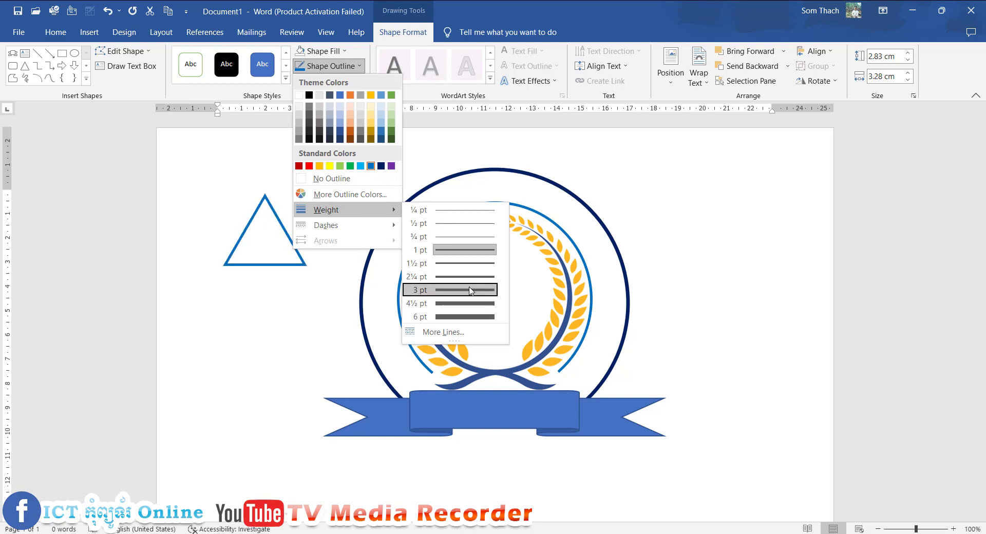
click(470, 278)
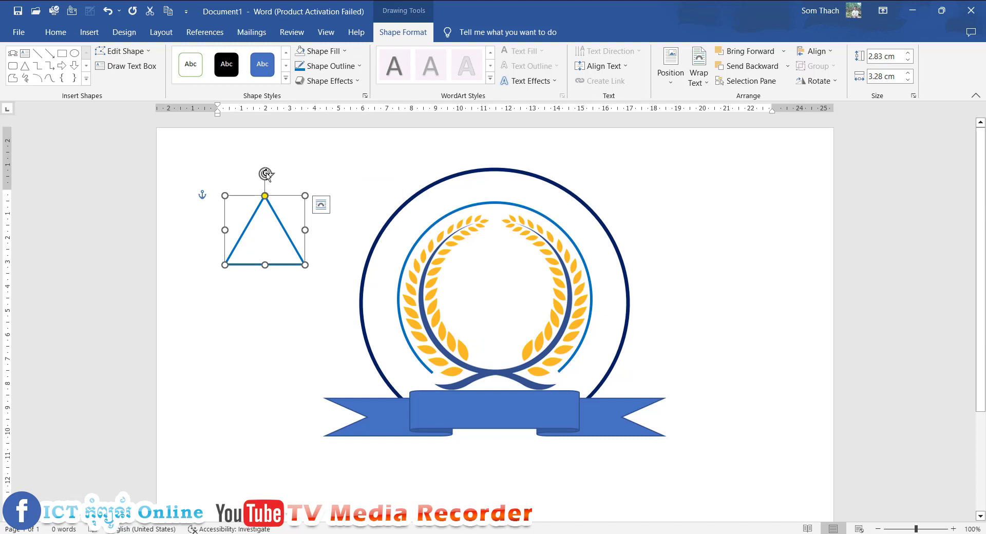
Copy the blue triangle, turn the copy upside down and overlap it on the original.
key(ctrl+v)
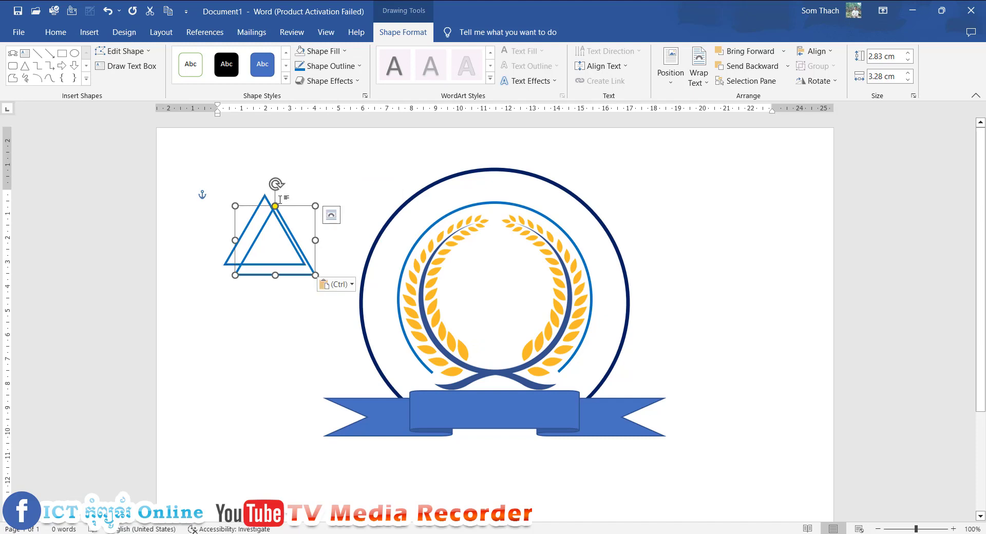
mouse_move(276, 185)
mouse_down()
mouse_move(335, 232)
mouse_move(338, 203)
mouse_up()
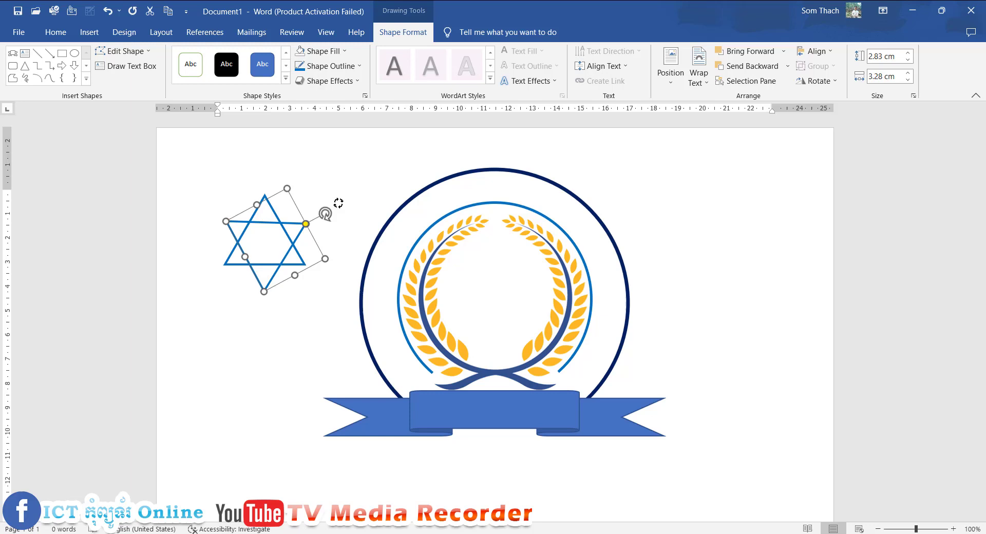
drag(325, 214, 278, 297)
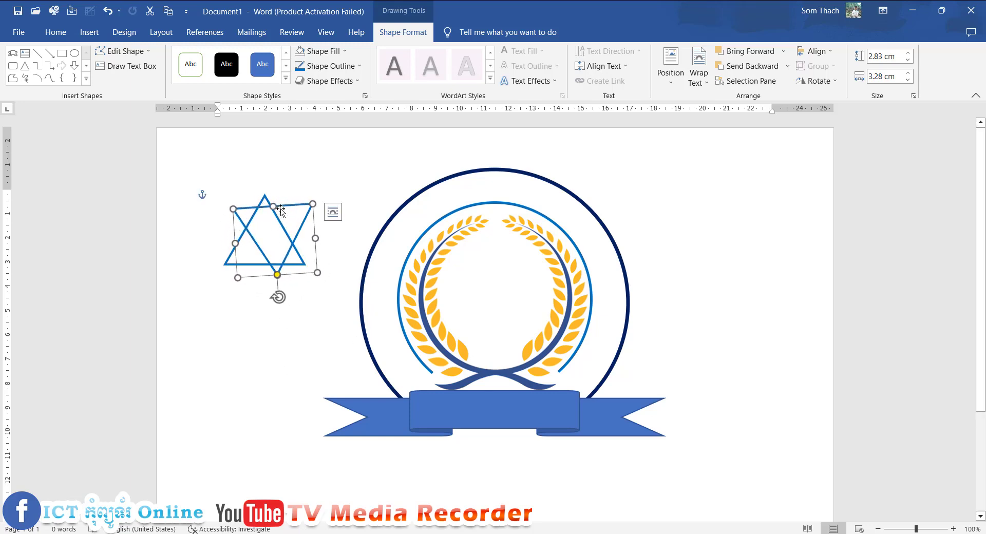
drag(282, 213, 272, 220)
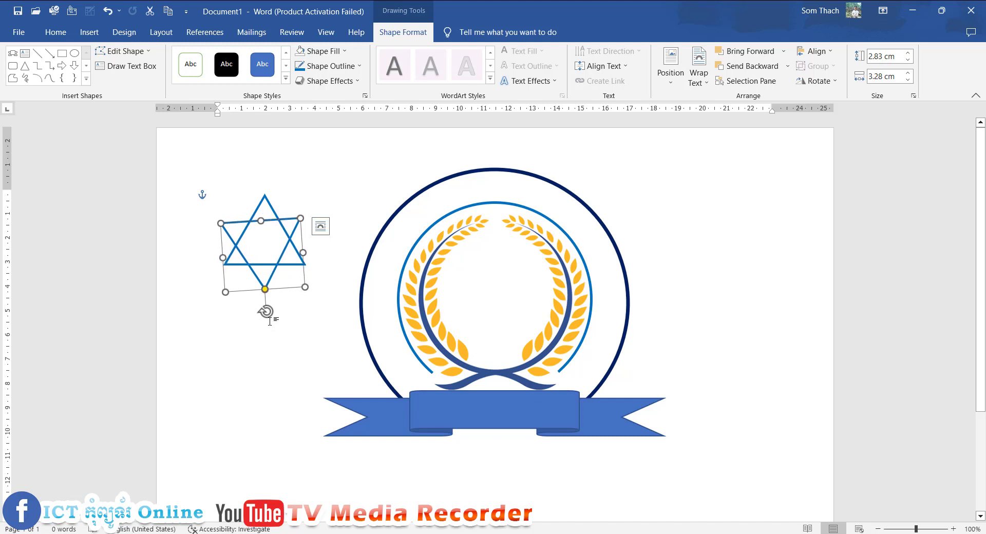
drag(264, 312, 262, 312)
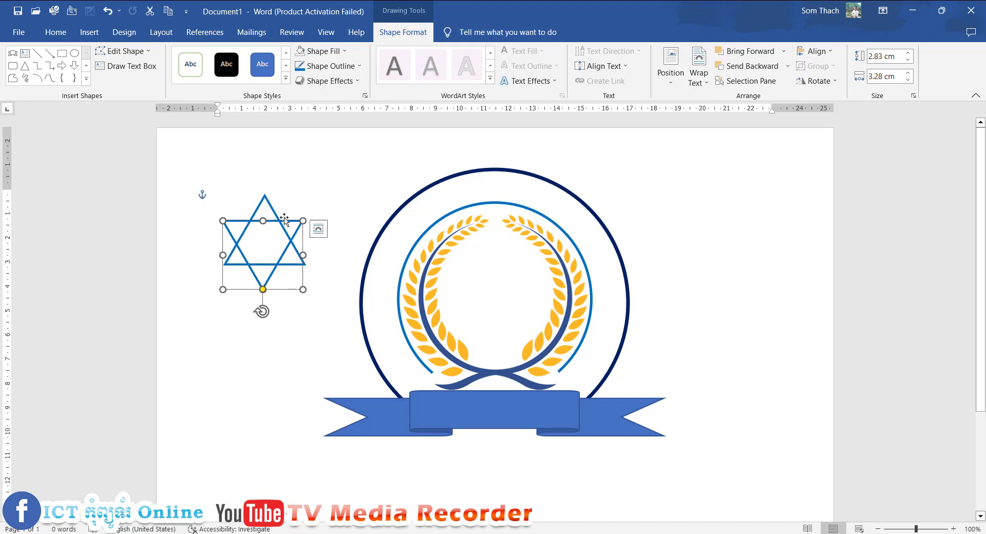
drag(285, 221, 287, 221)
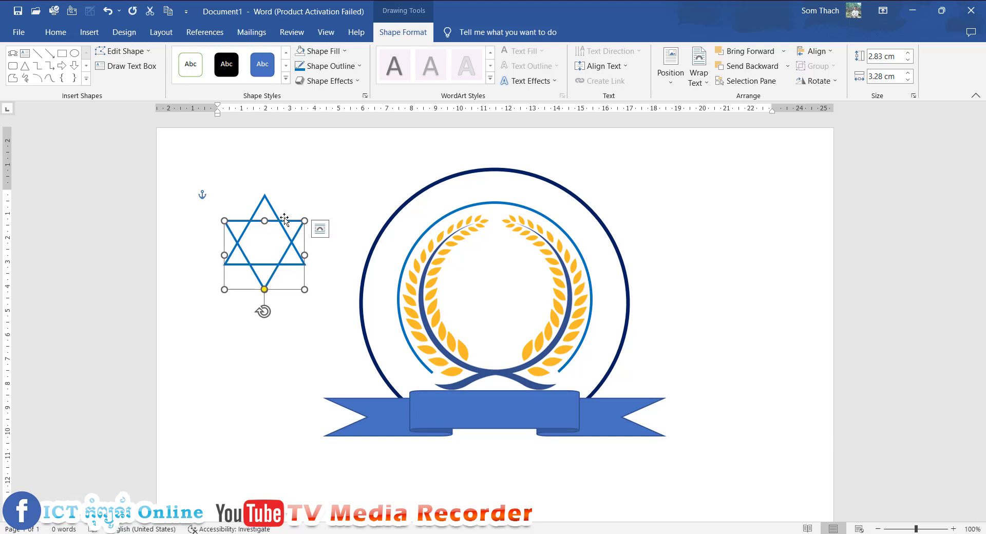
key(Up)
key(Up)
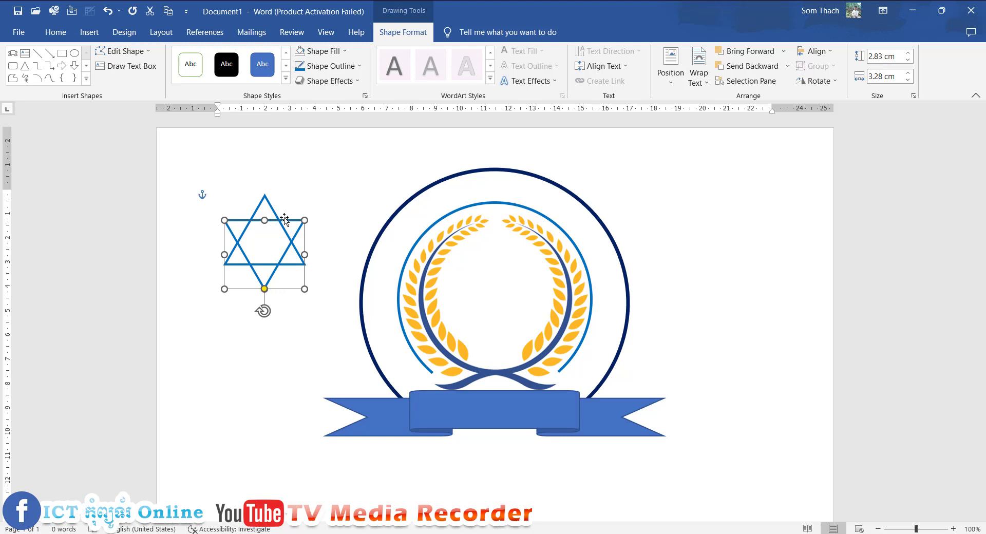
click(287, 209)
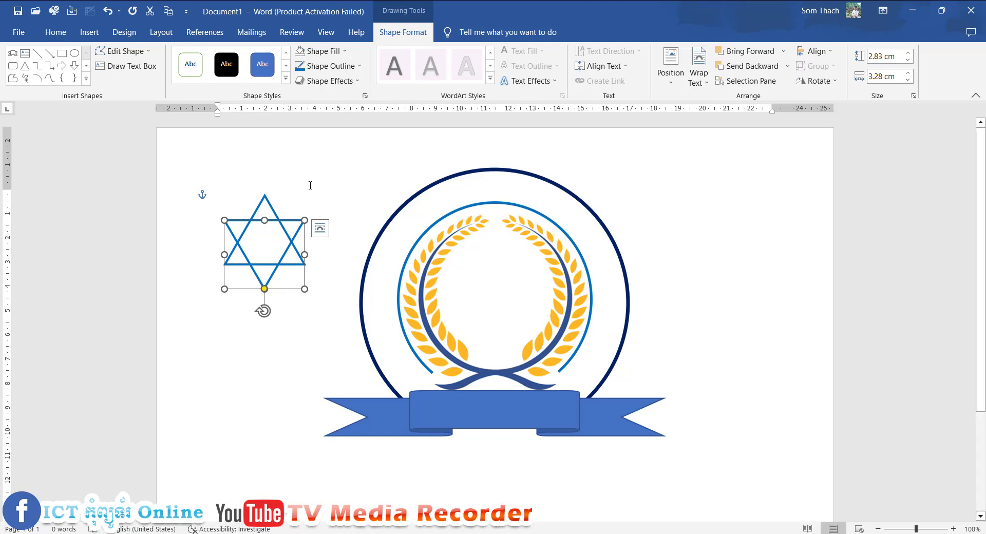
Select both triangles and group them into a single star shape.
click(266, 207)
click(276, 202)
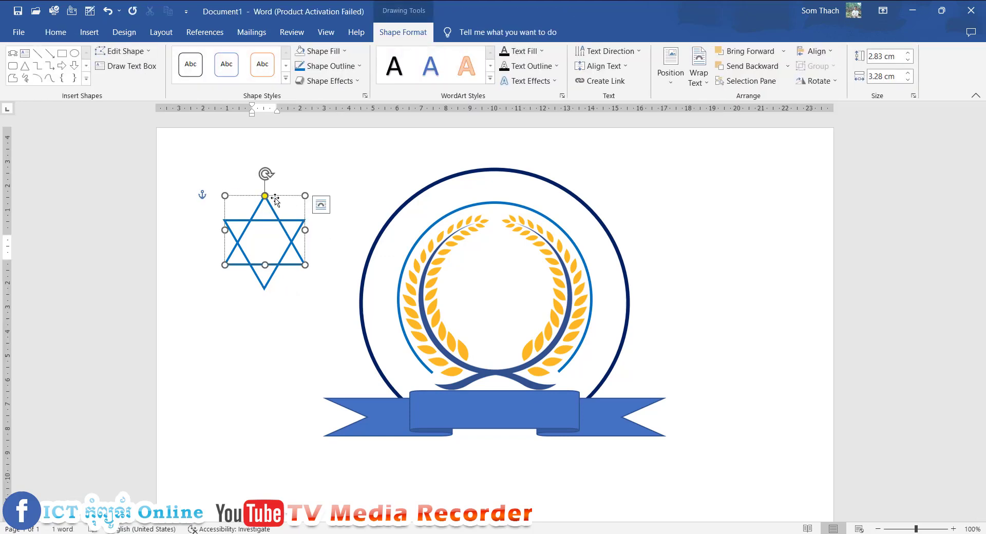
click(276, 209)
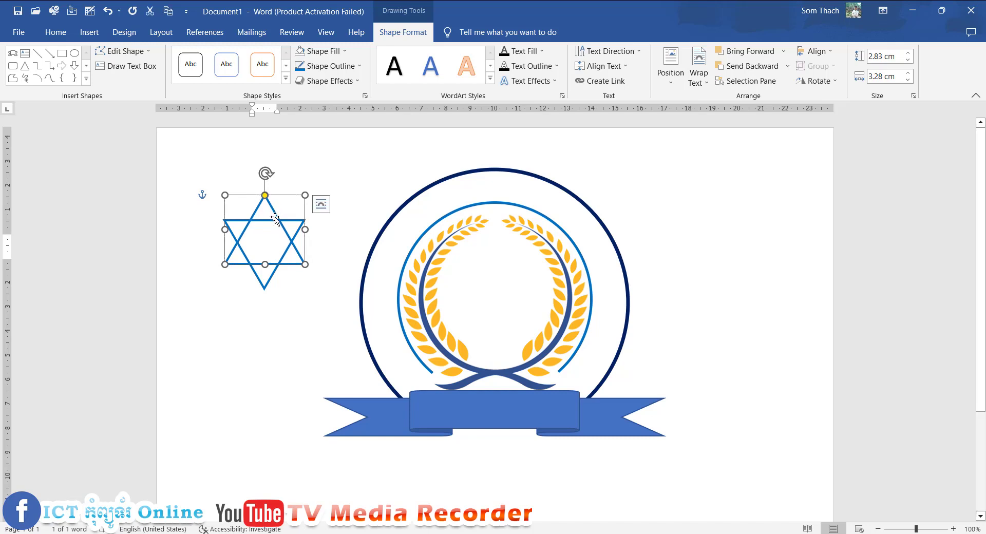
shift+click(285, 223)
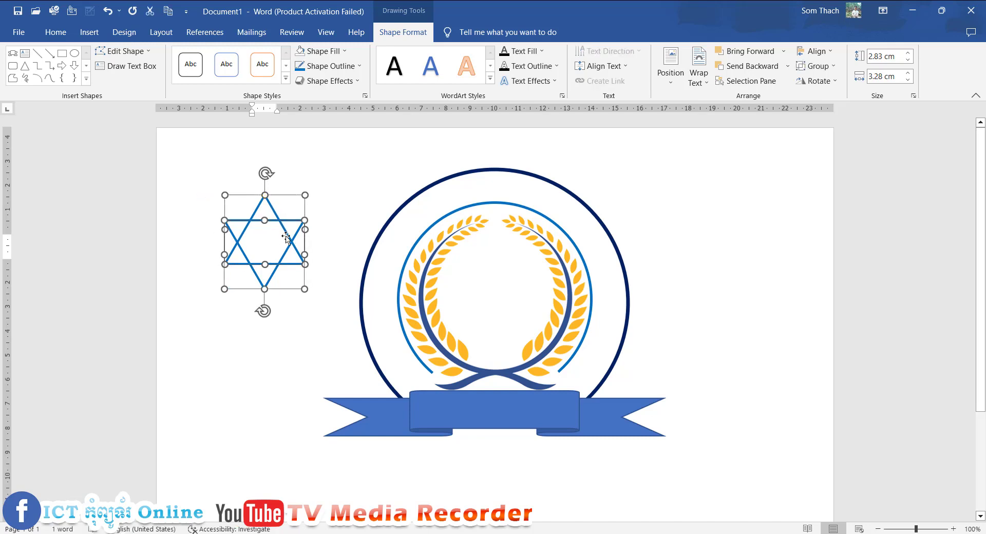
right_click(285, 220)
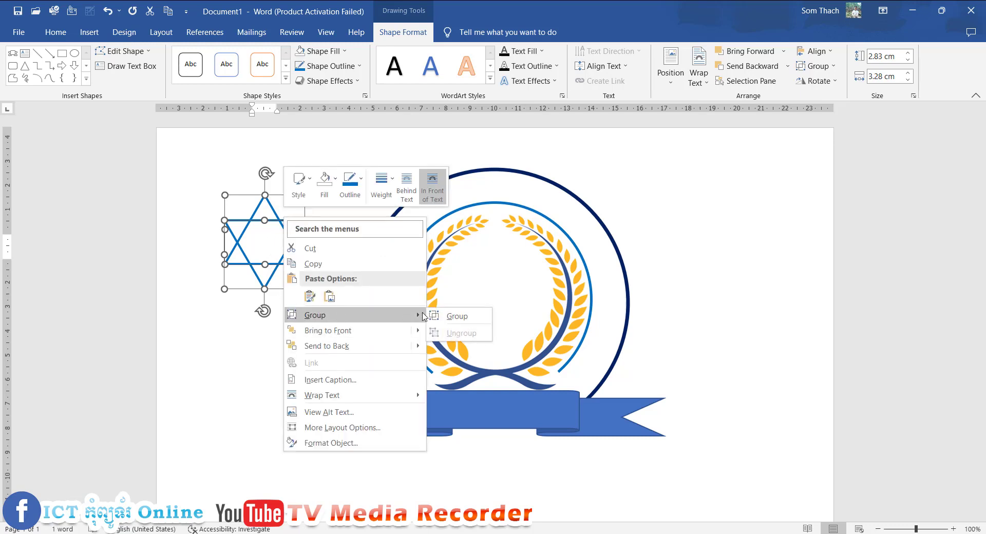
click(453, 315)
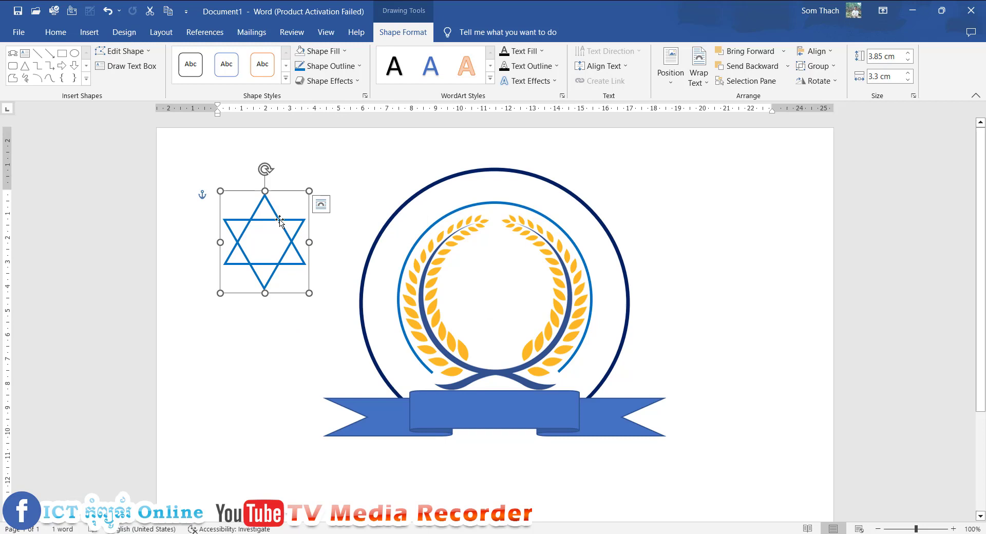
Move the star into the laurel wreath, enlarge it to about 4.4 × 3.77 cm, and centre it.
mouse_move(278, 221)
mouse_down()
mouse_move(247, 269)
mouse_move(507, 296)
mouse_up()
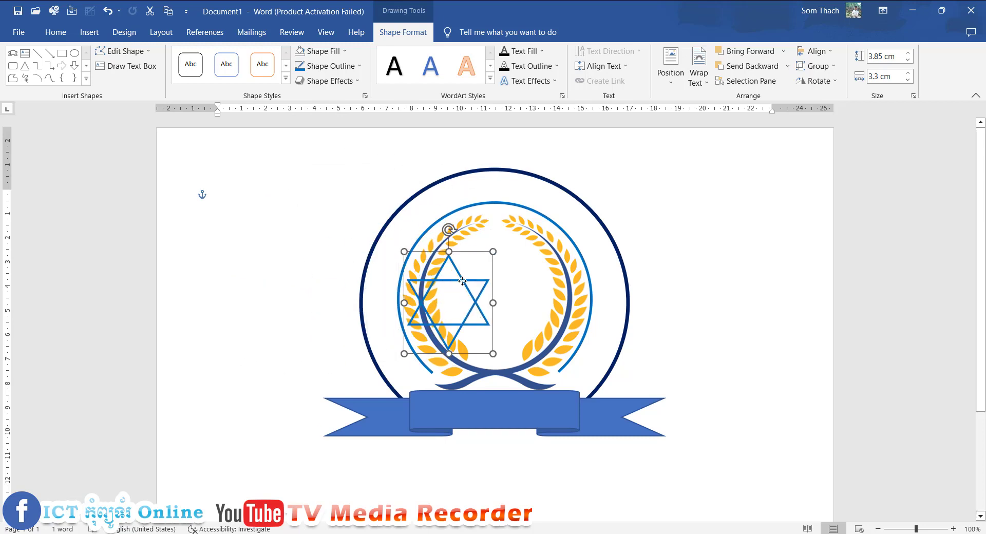
key(Up)
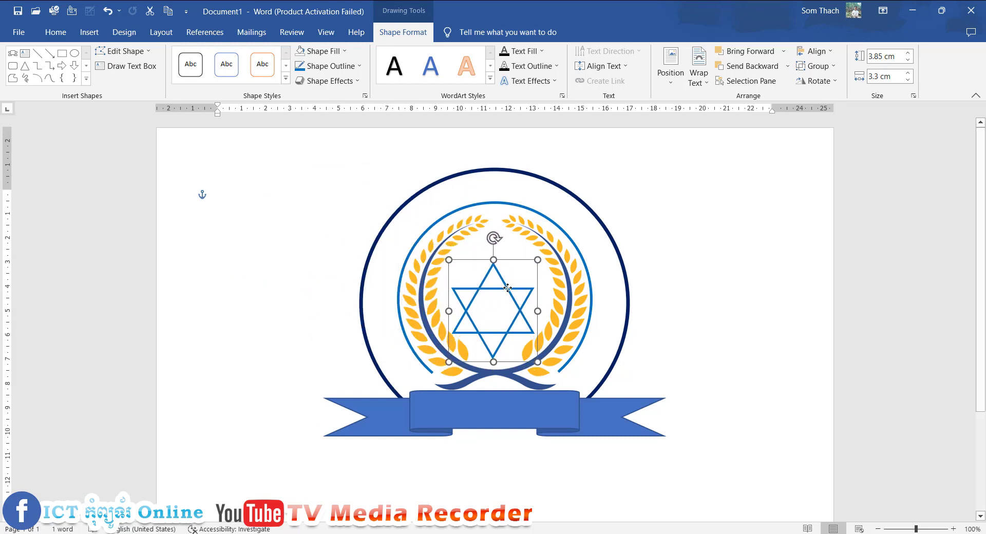
key(Right)
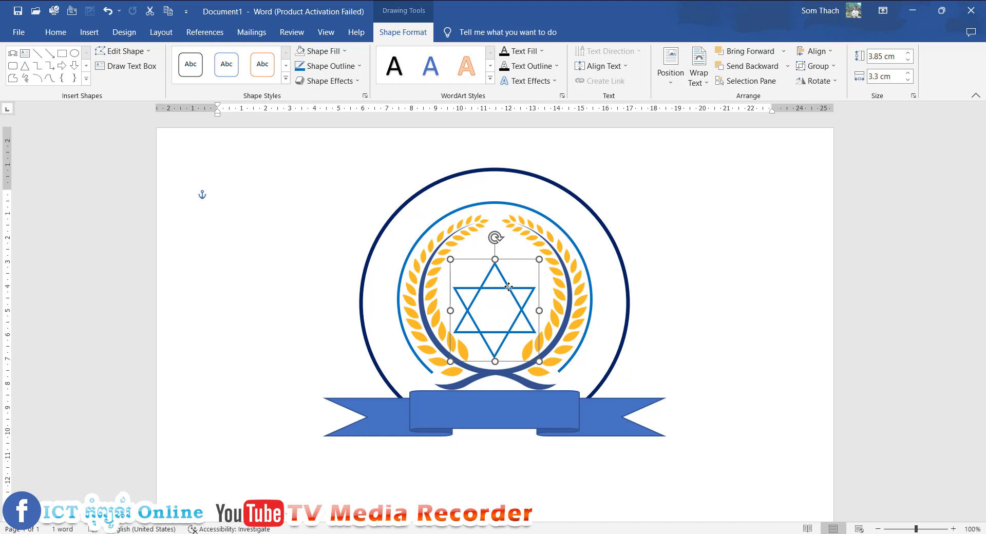
mouse_move(539, 259)
mouse_down()
mouse_move(544, 250)
mouse_move(546, 266)
mouse_move(549, 245)
mouse_up()
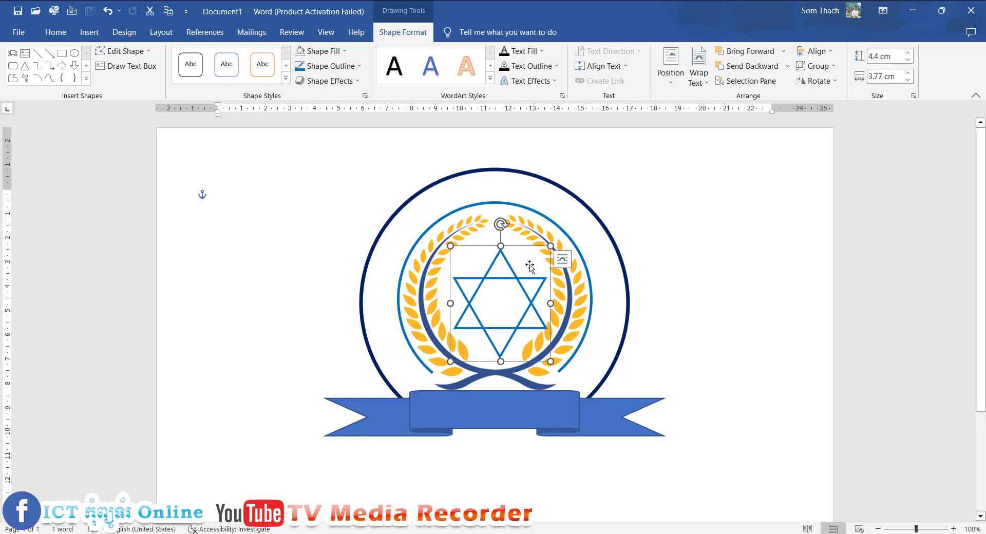
key(Left)
key(Left)
key(Left)
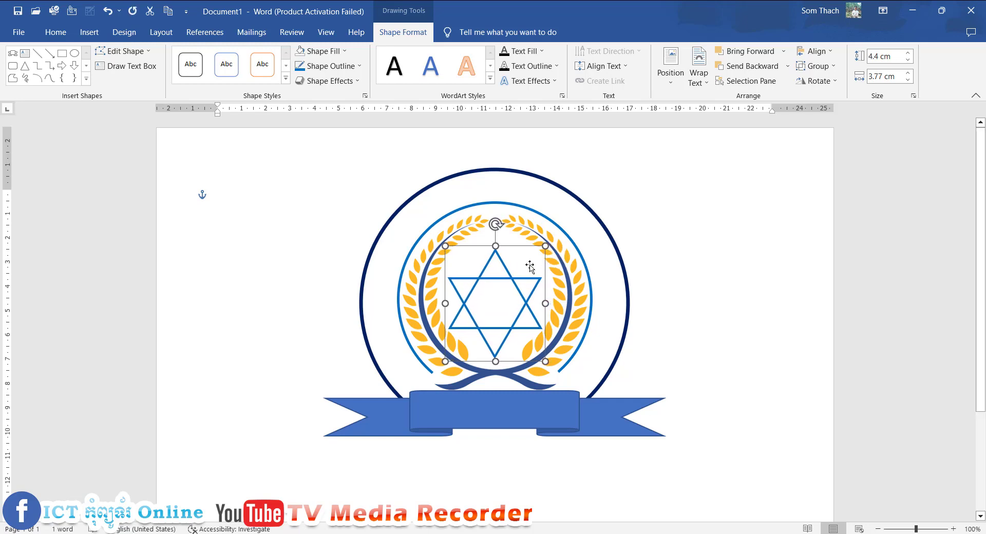
key(Left)
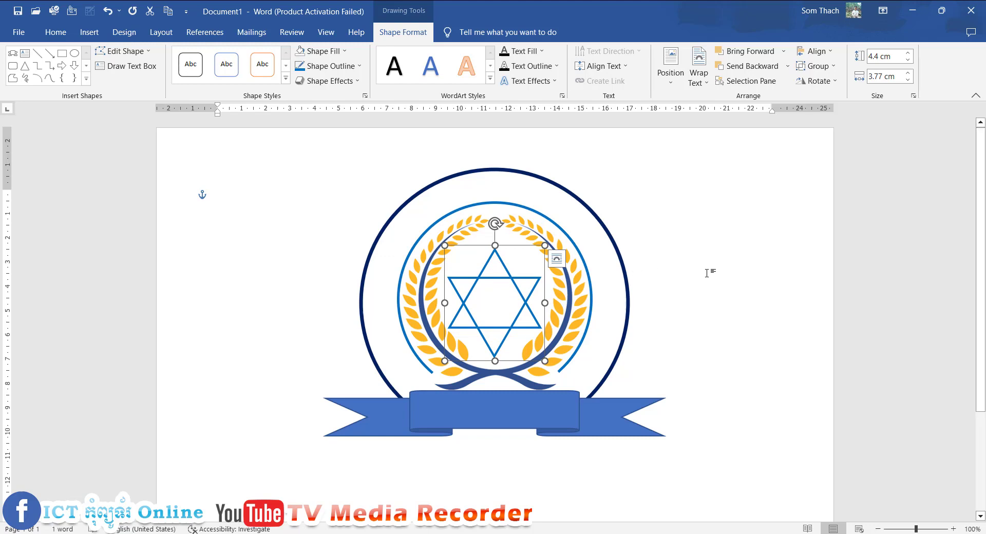
click(713, 273)
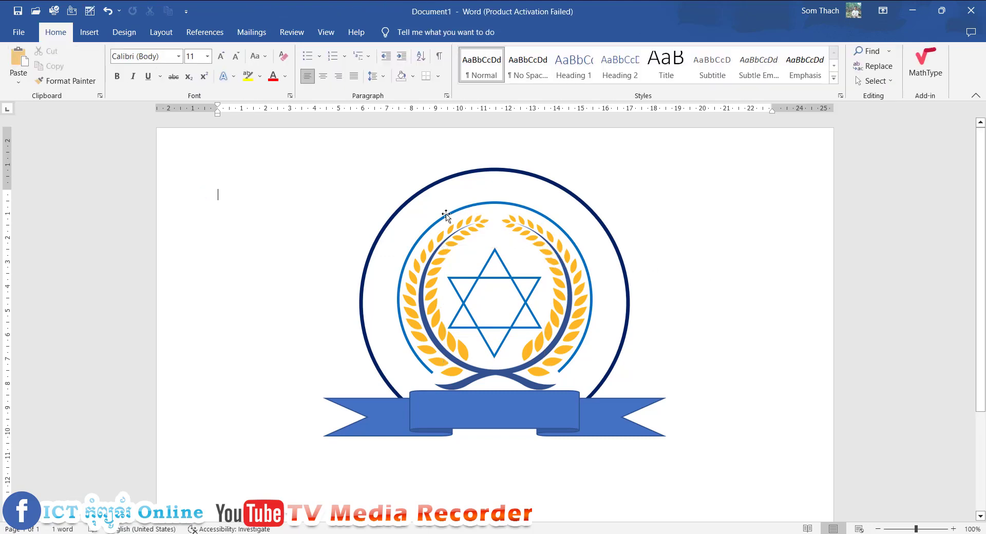
Insert the Wingdings open-book symbol (code 38) at the top-left of the page.
click(89, 32)
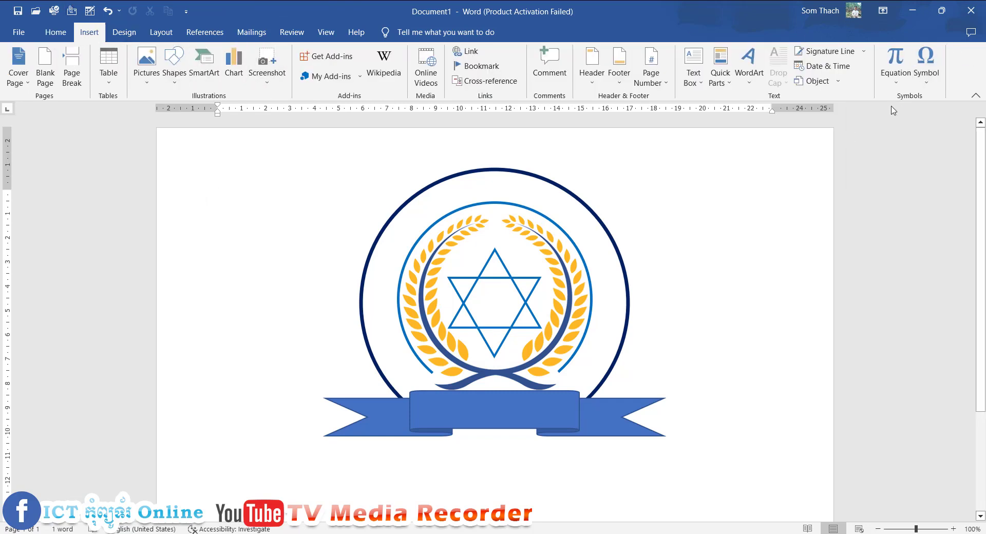
click(925, 69)
click(928, 177)
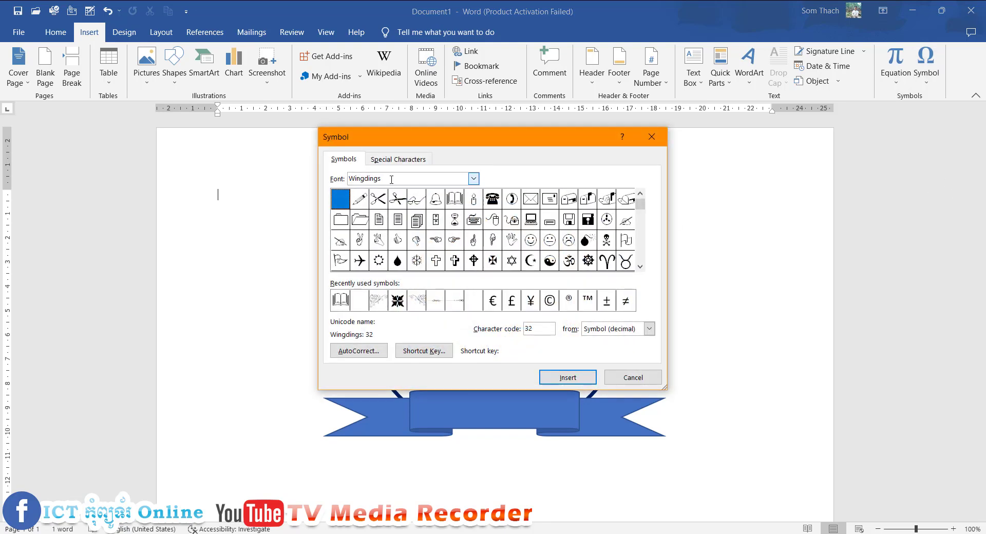
click(391, 179)
click(395, 178)
click(405, 178)
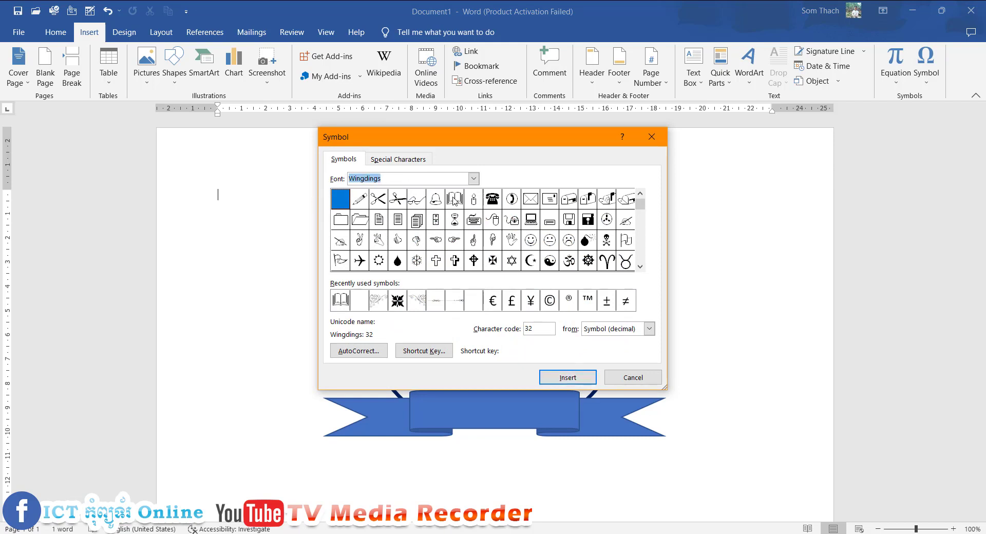
click(455, 199)
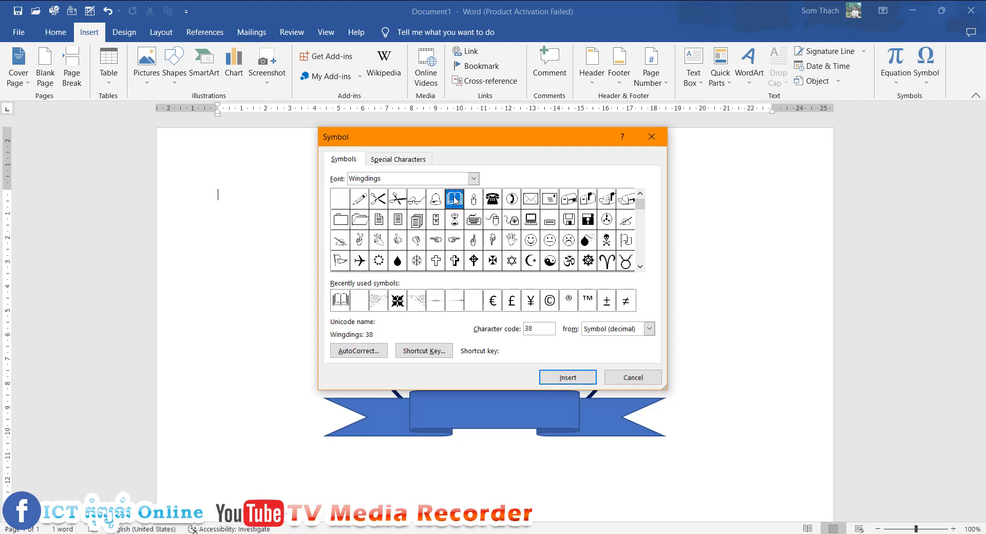
click(567, 377)
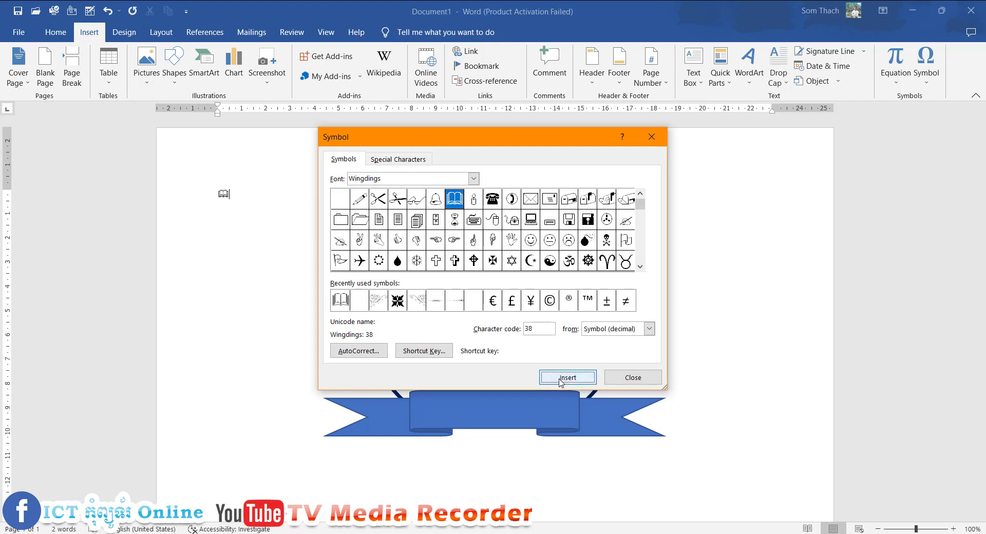
Convert the book symbol to WordArt and move it into the star's centre.
click(651, 136)
drag(230, 193, 219, 193)
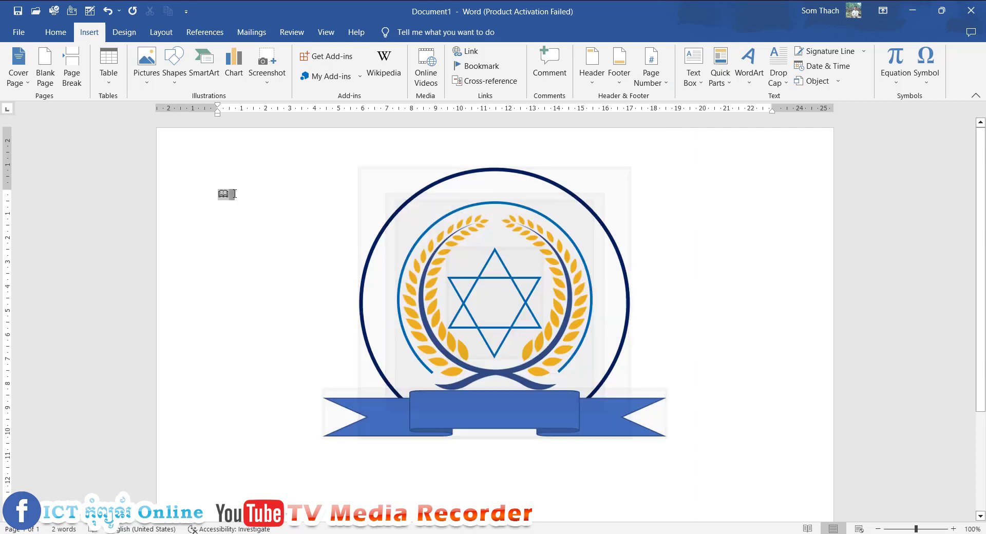
click(223, 194)
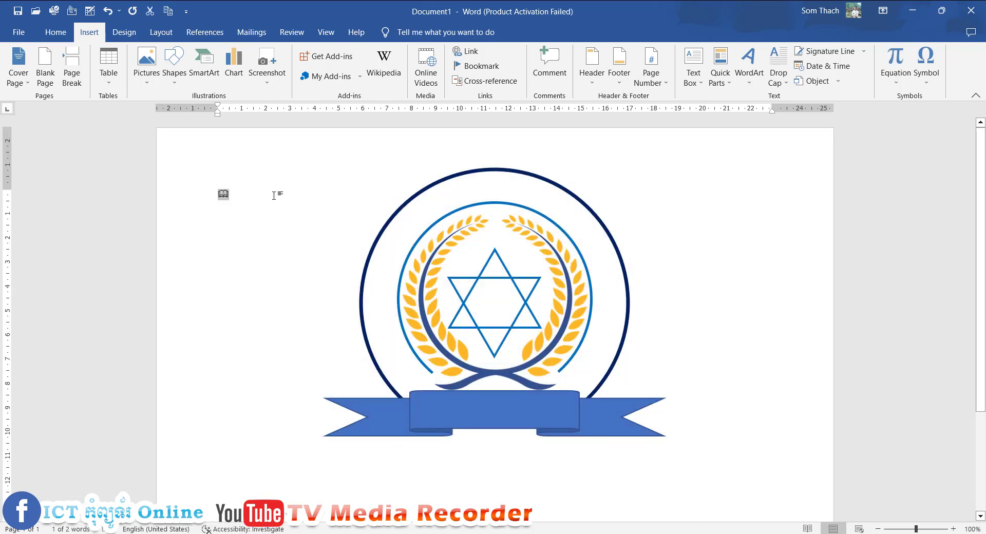
click(749, 61)
click(752, 109)
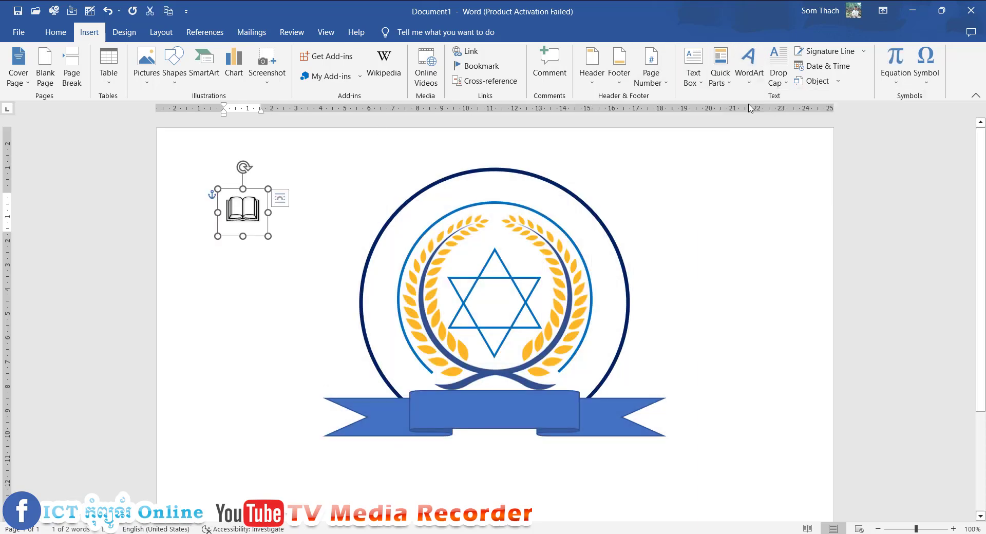
drag(252, 193, 502, 282)
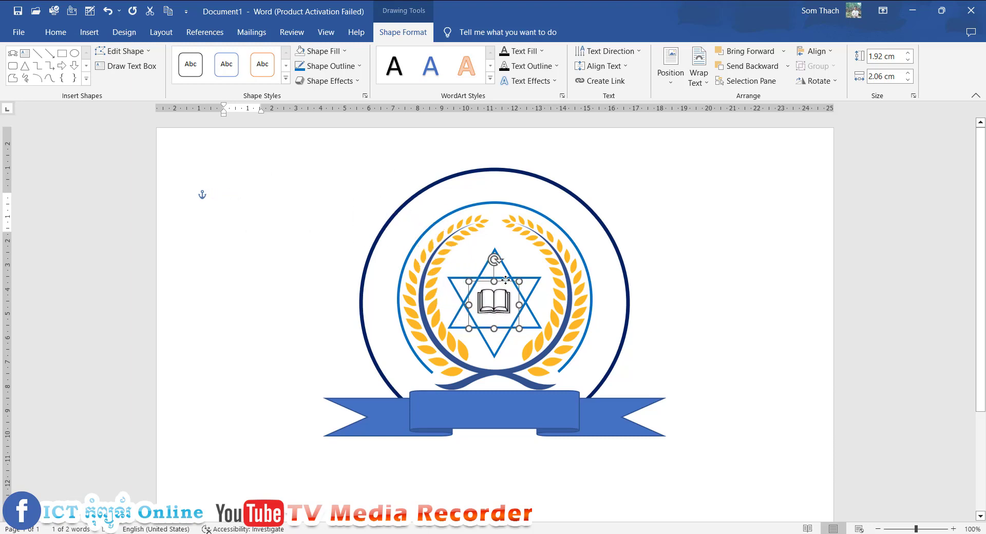
click(502, 283)
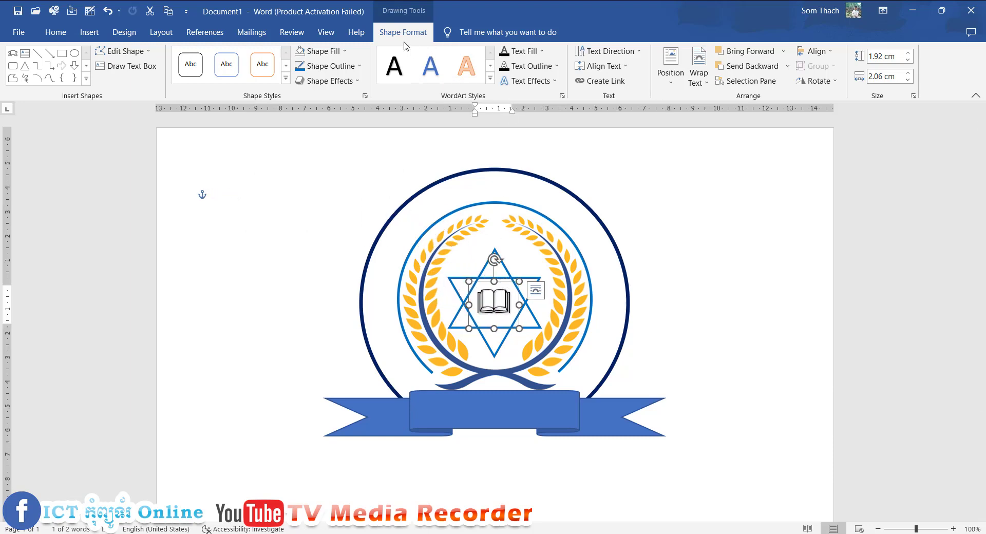
Give the book icon a gold text outline, then change it to orange.
click(556, 67)
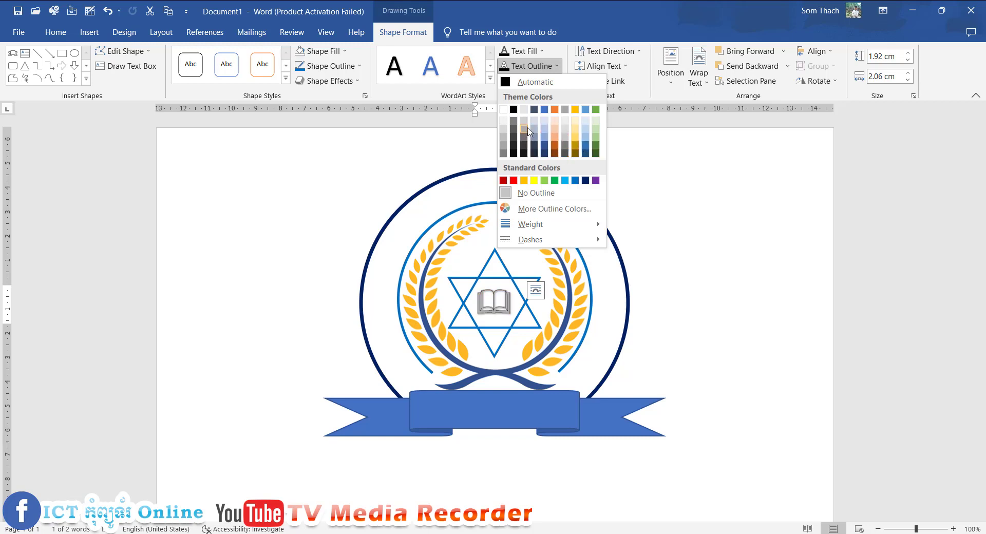
click(574, 150)
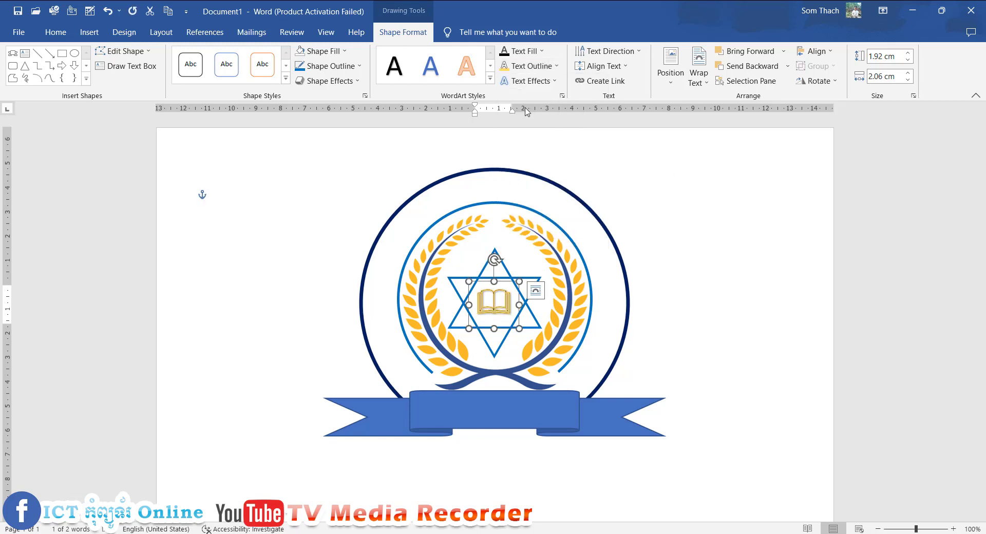
click(531, 65)
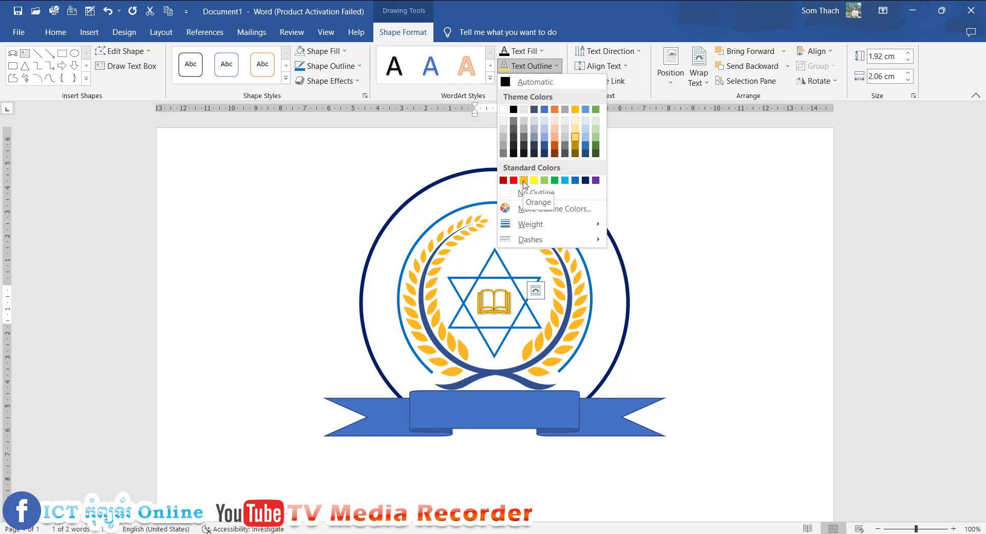
click(524, 182)
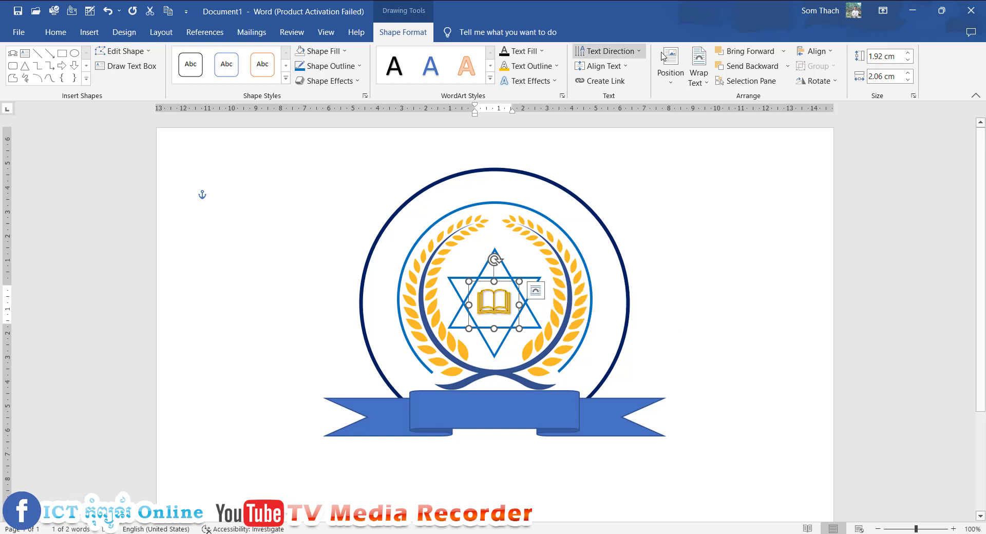
click(88, 31)
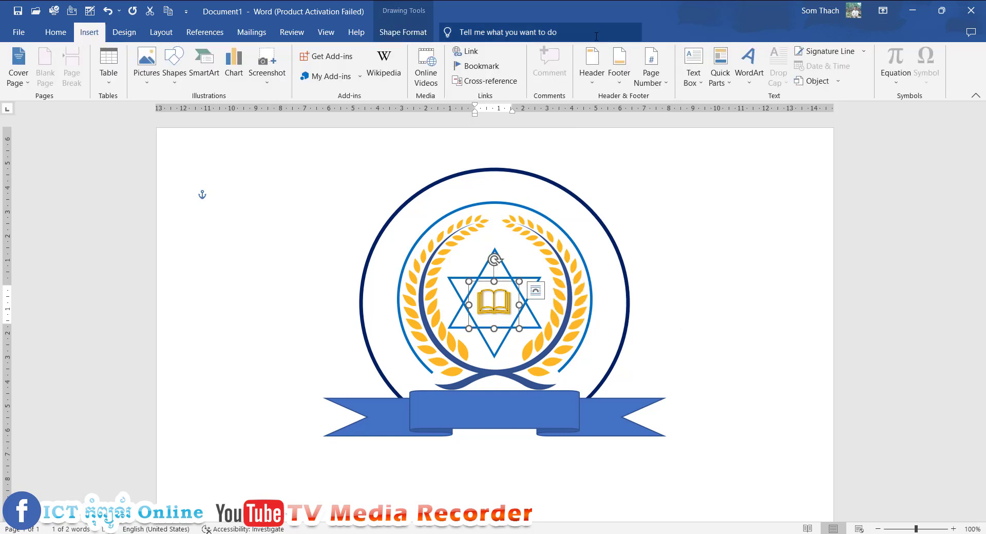
click(748, 60)
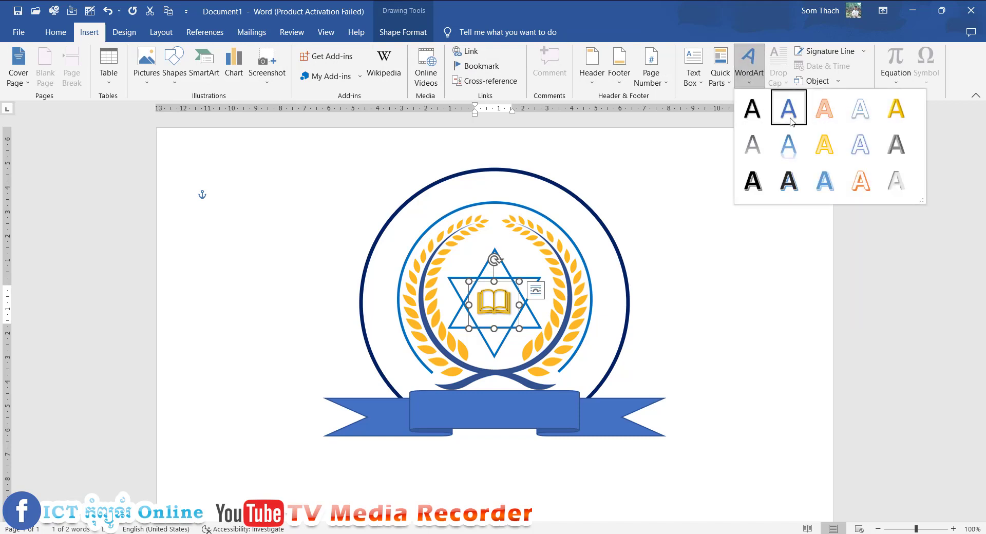
key(Escape)
click(217, 177)
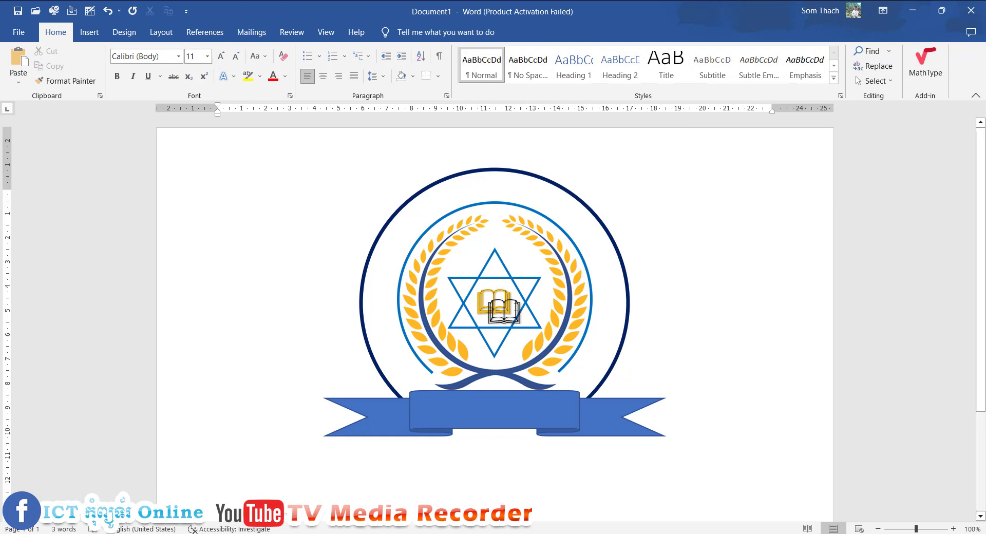
click(515, 307)
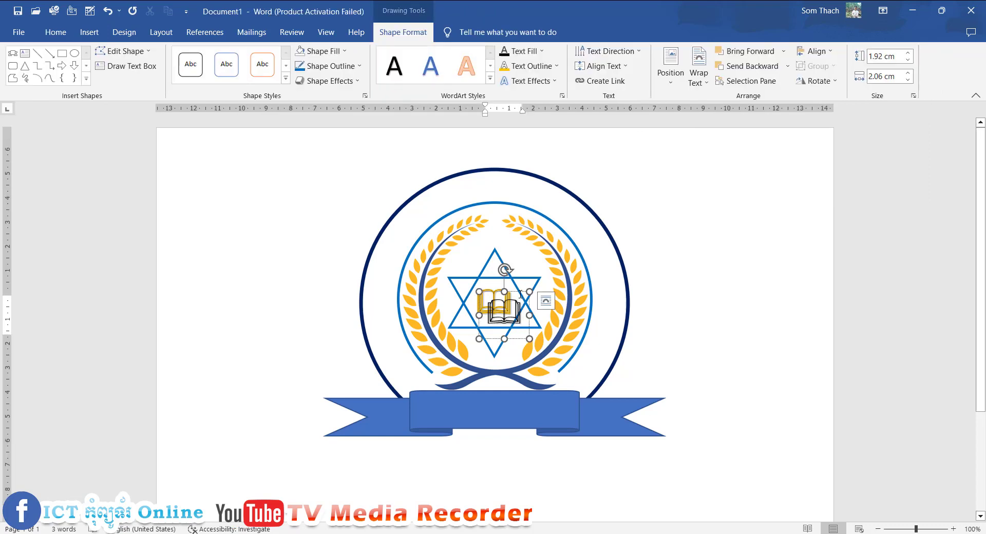
drag(516, 294, 686, 273)
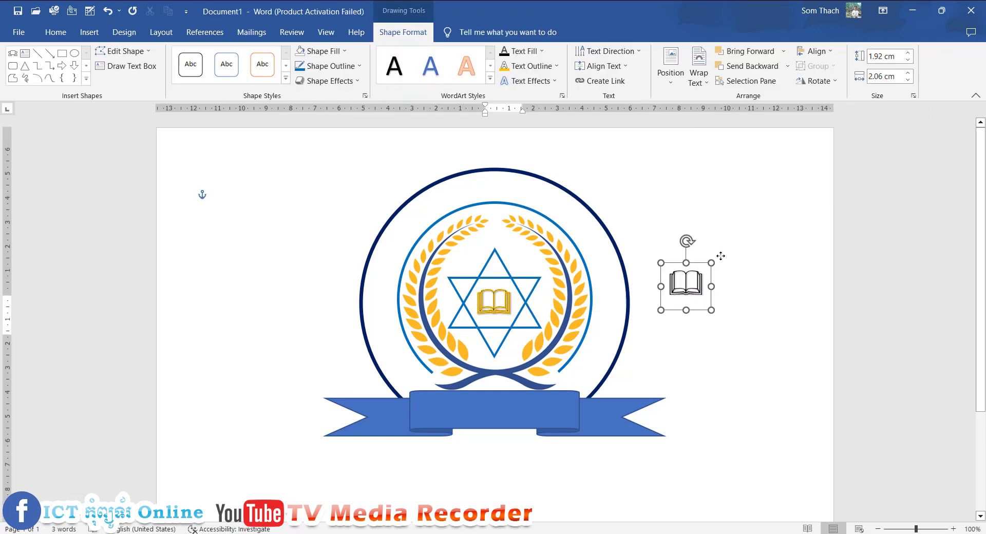
key(ctrl+z)
click(241, 166)
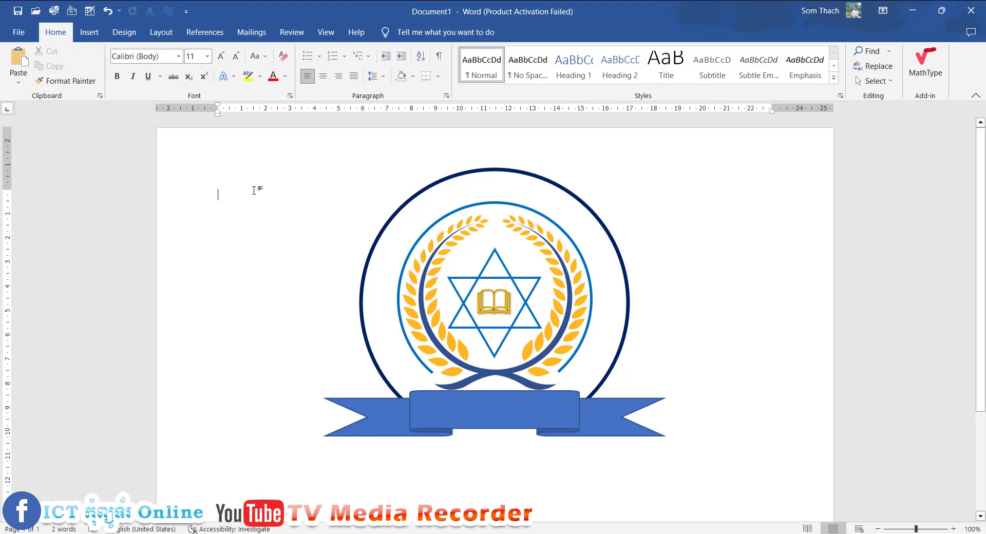
Insert a new WordArt text box and move it higher, above the badge.
click(89, 31)
click(748, 69)
click(754, 105)
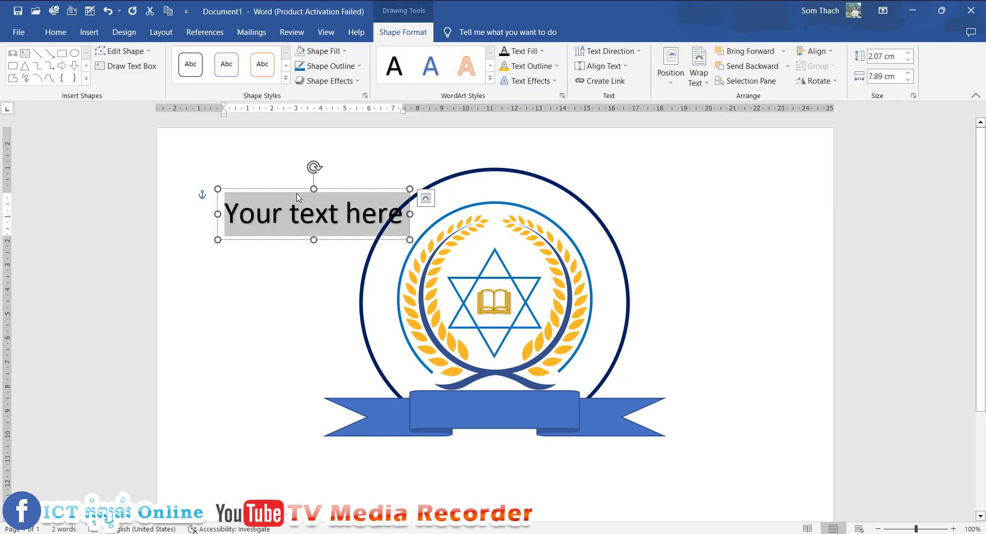
drag(297, 194, 285, 157)
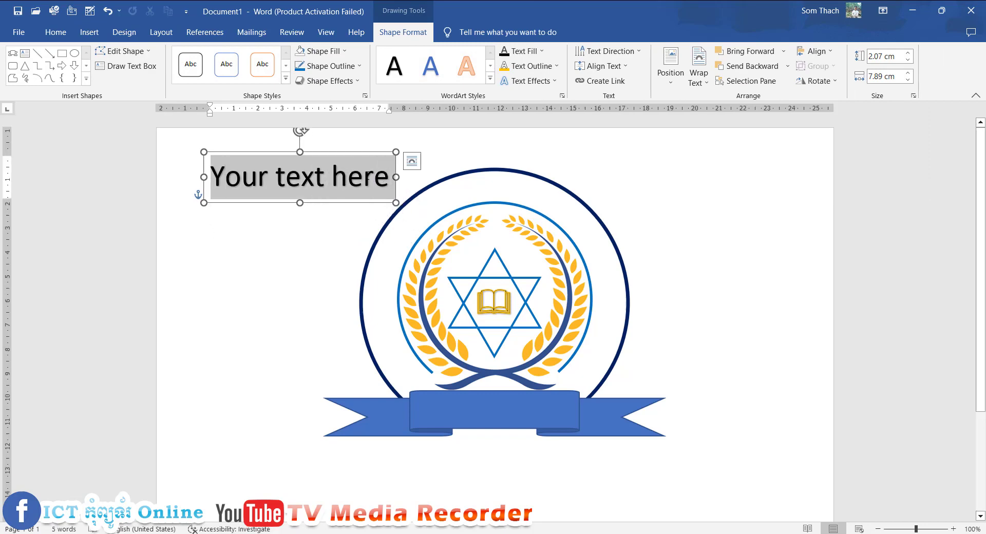
Replace the WordArt placeholder with 'Type Your School & College Name Here' copied from Notepad.
key(alt+Tab)
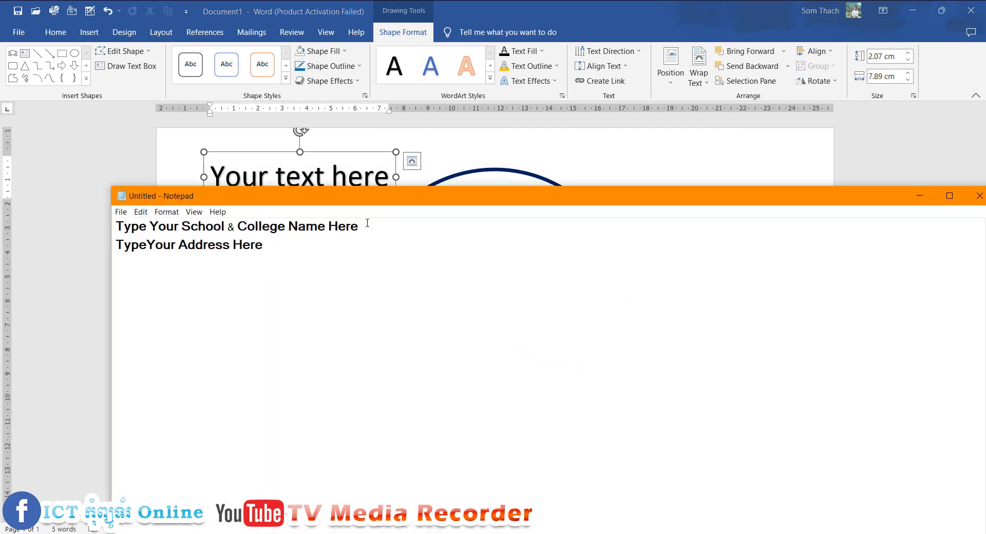
drag(368, 226, 78, 238)
key(ctrl+c)
key(alt+Tab)
click(300, 175)
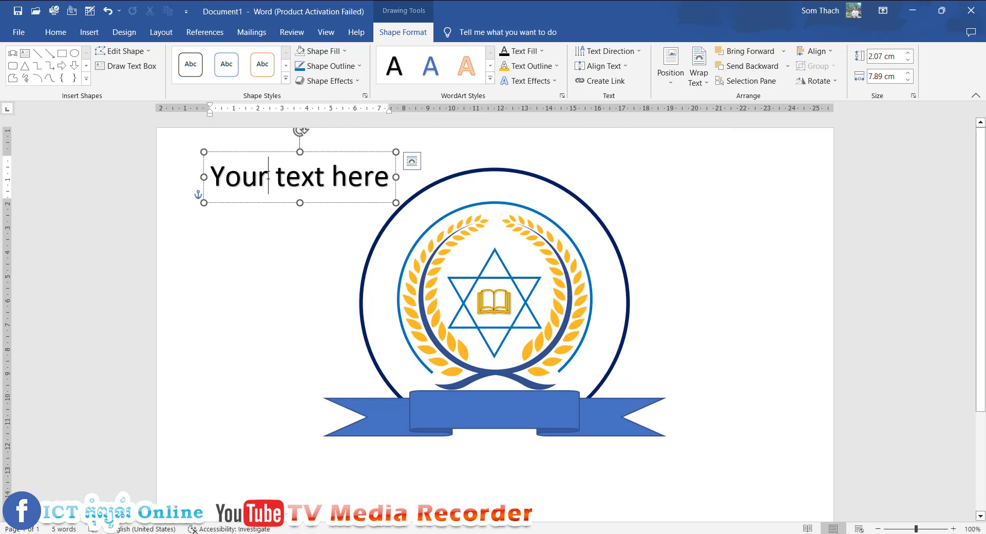
key(ctrl+a)
key(ctrl+v)
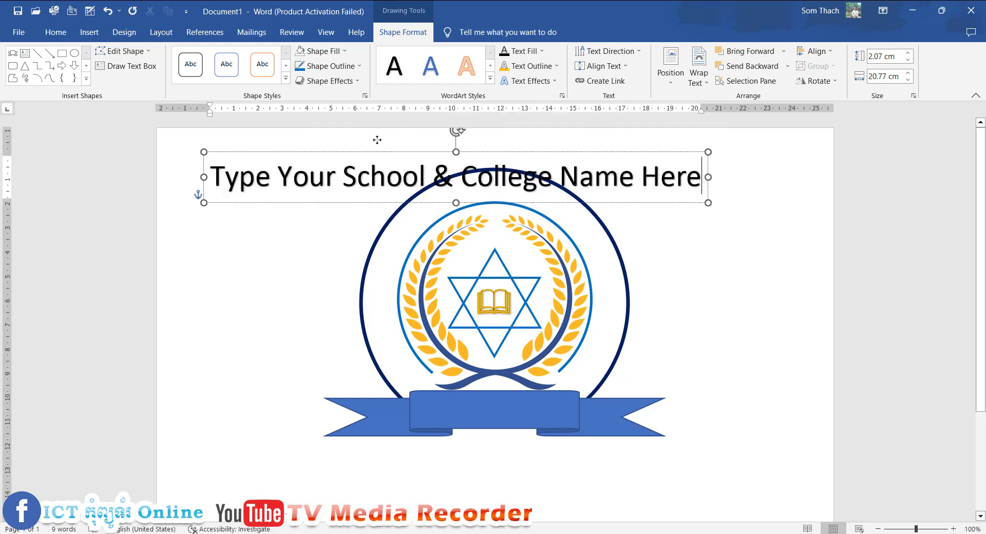
drag(354, 152, 374, 141)
mouse_move(231, 163)
mouse_down()
mouse_move(718, 165)
mouse_move(231, 164)
mouse_up()
click(717, 165)
Give the school name an orange text outline and a gold text fill.
click(556, 66)
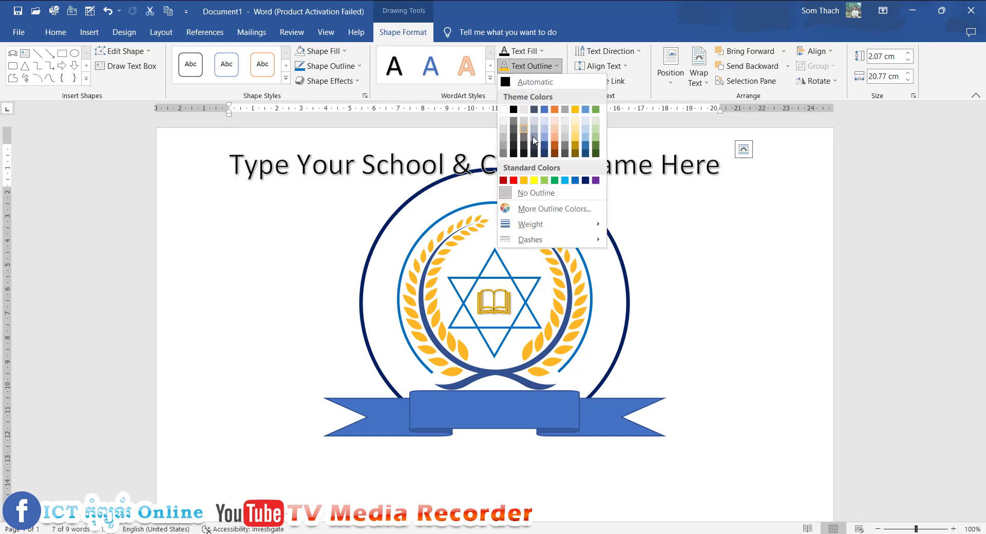
click(523, 181)
click(540, 51)
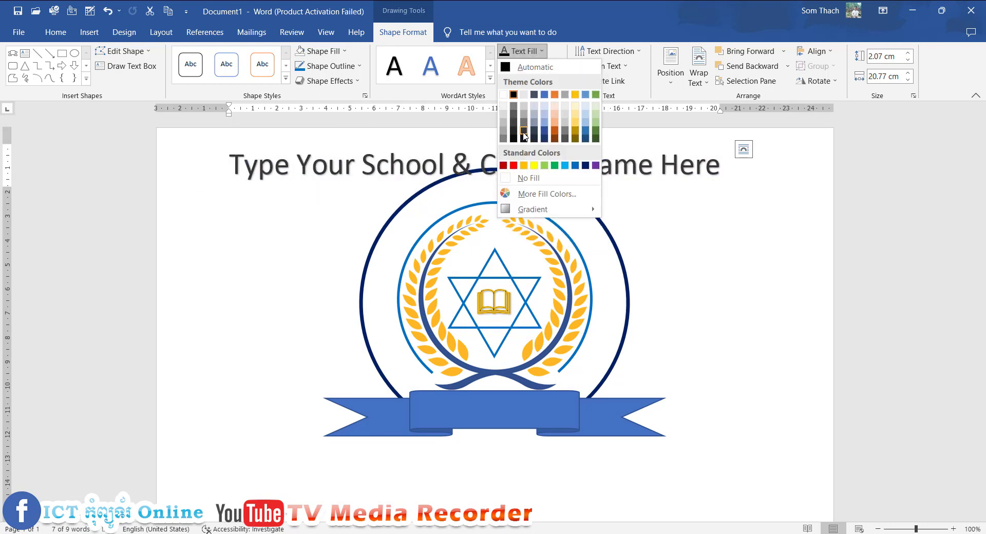
click(534, 165)
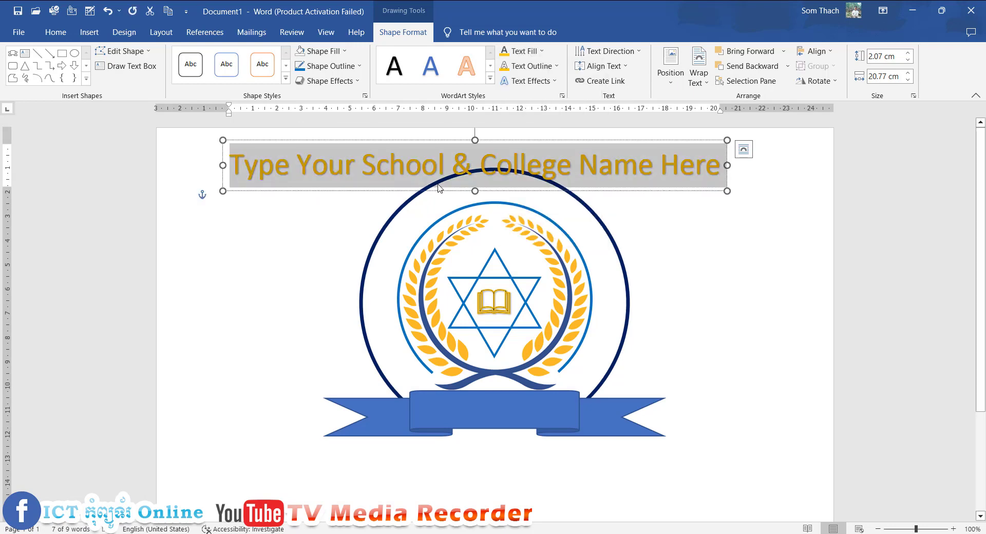
click(531, 81)
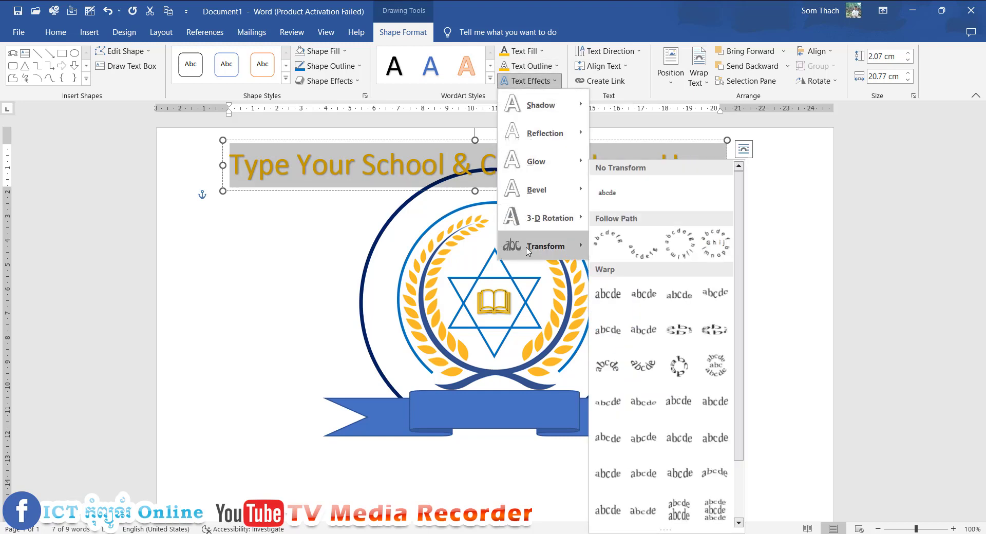
mouse_move(543, 245)
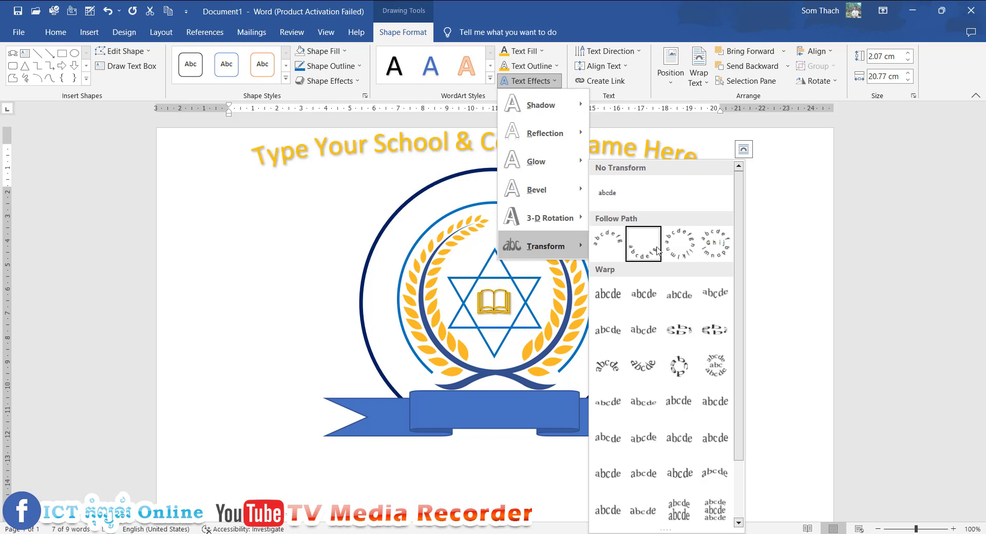
Apply an upward arch to the school name and size it centred across the ring.
click(607, 243)
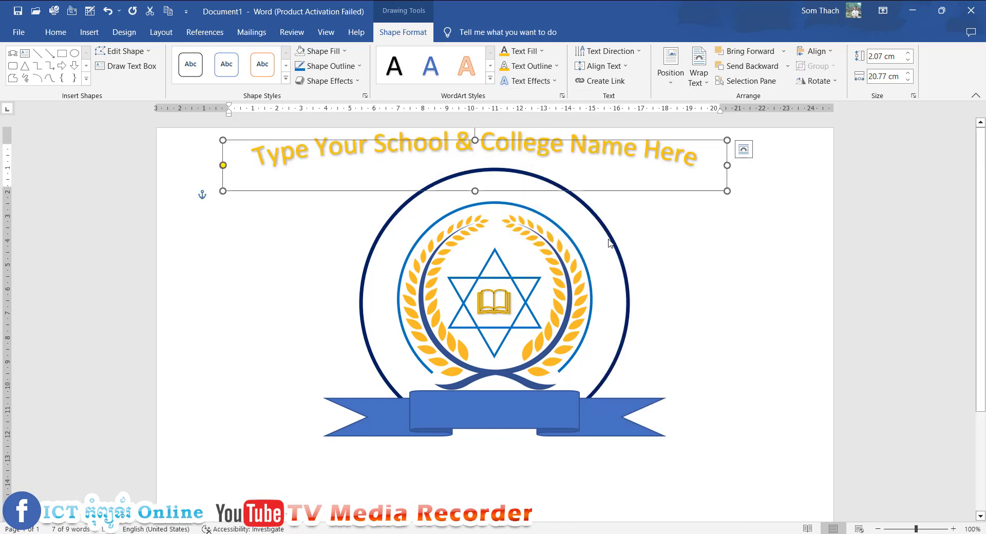
drag(524, 191, 491, 275)
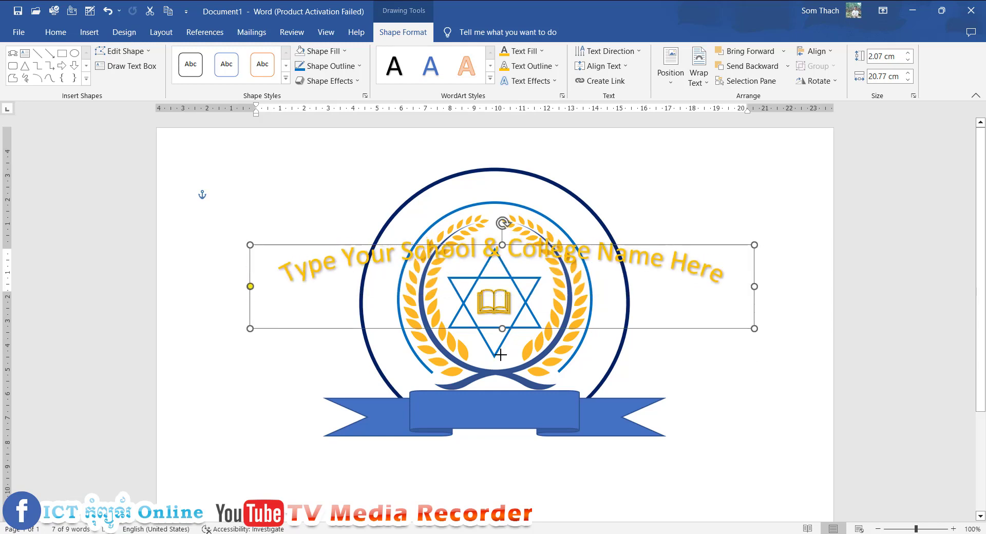
drag(500, 297, 501, 517)
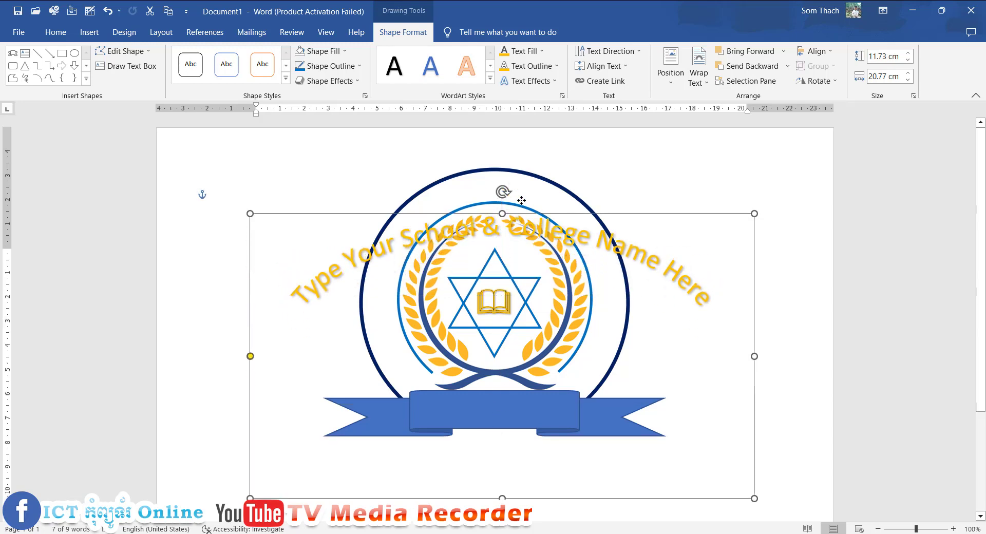
drag(517, 248, 516, 164)
drag(751, 303, 536, 303)
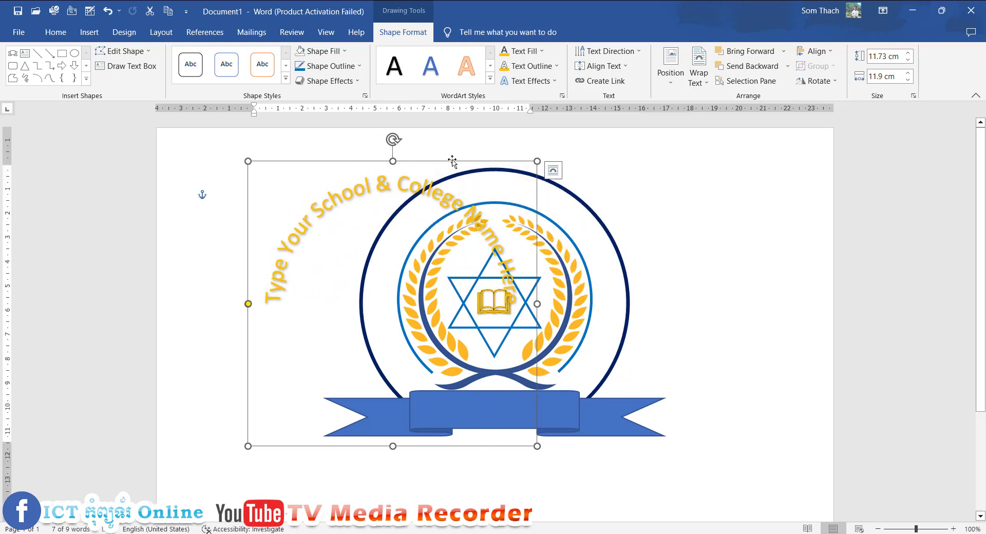
drag(452, 161, 556, 166)
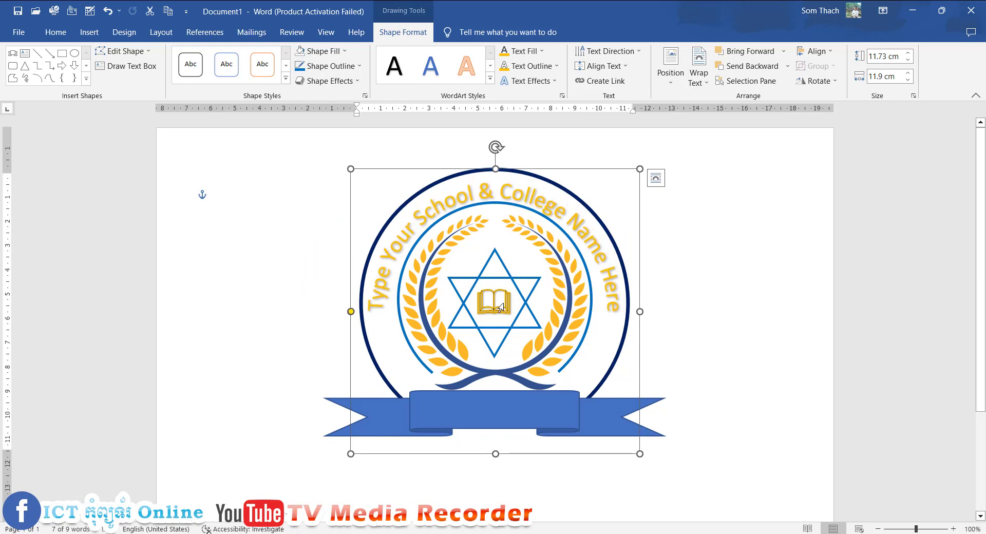
Reselect the arched name box, narrow it slightly and raise its top edge.
click(539, 208)
drag(540, 208, 417, 173)
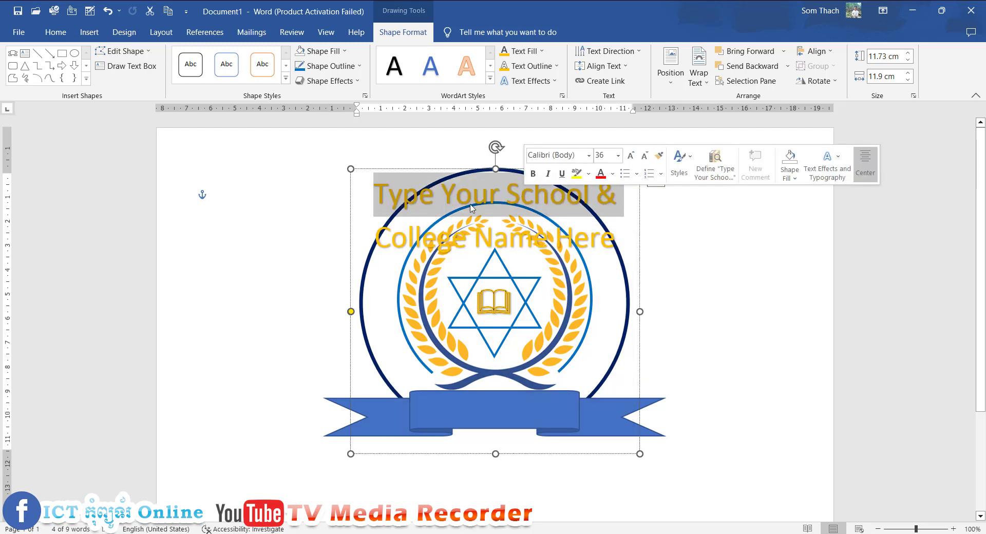
click(713, 319)
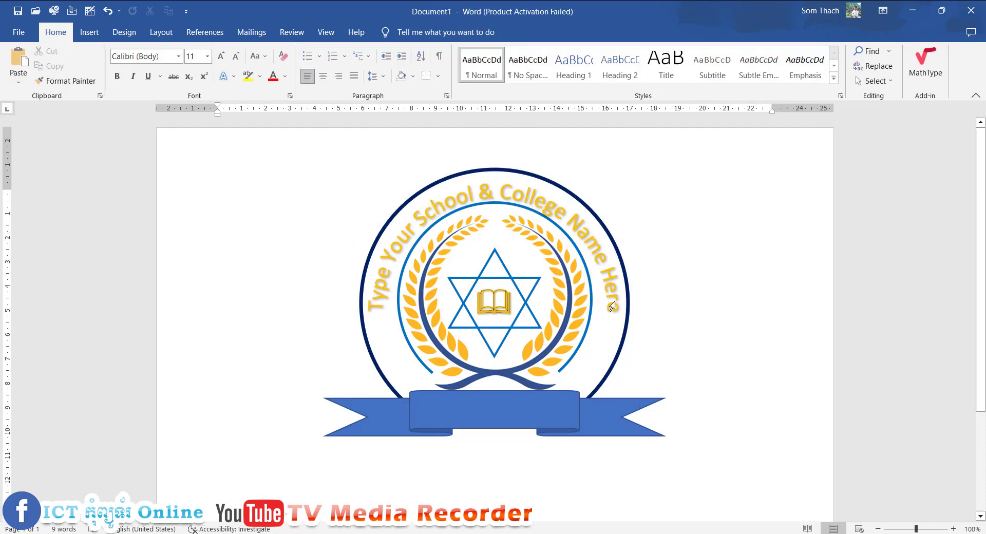
click(381, 299)
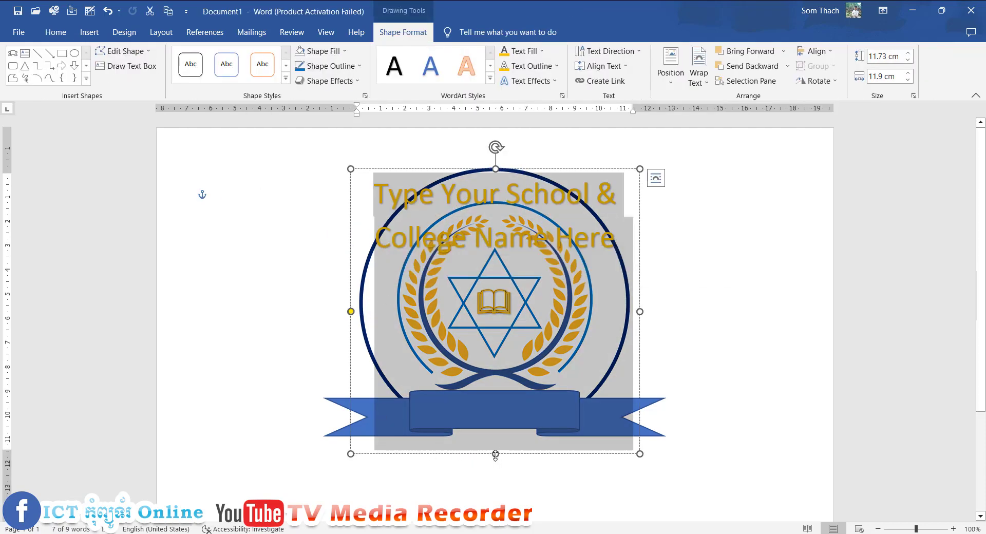
drag(495, 470, 487, 528)
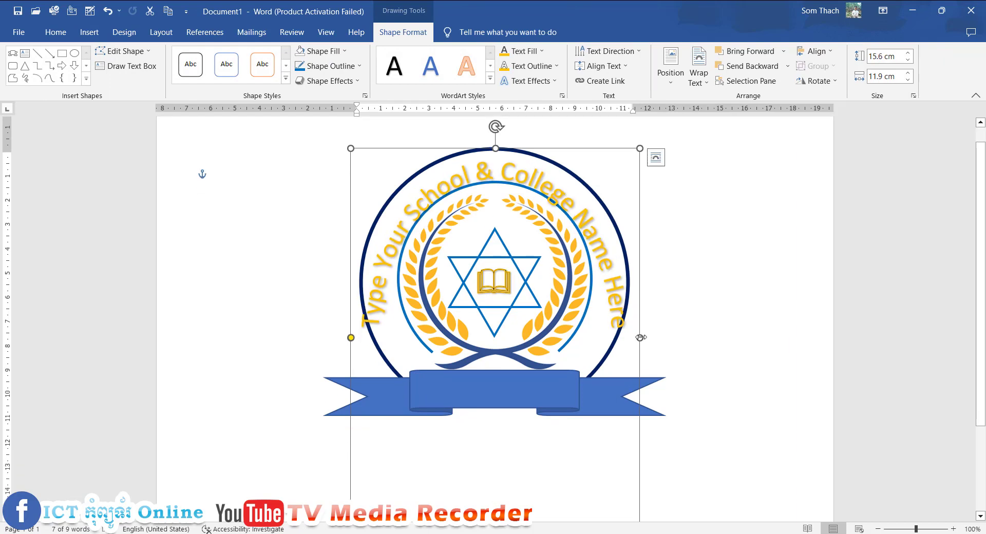
mouse_move(640, 337)
mouse_down()
mouse_move(628, 337)
mouse_move(644, 286)
mouse_up()
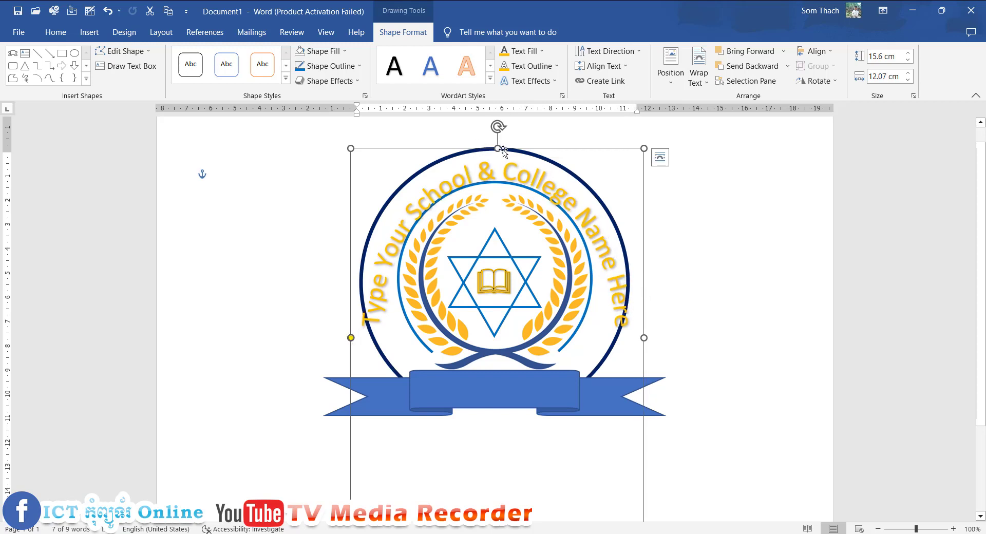
drag(498, 148, 498, 142)
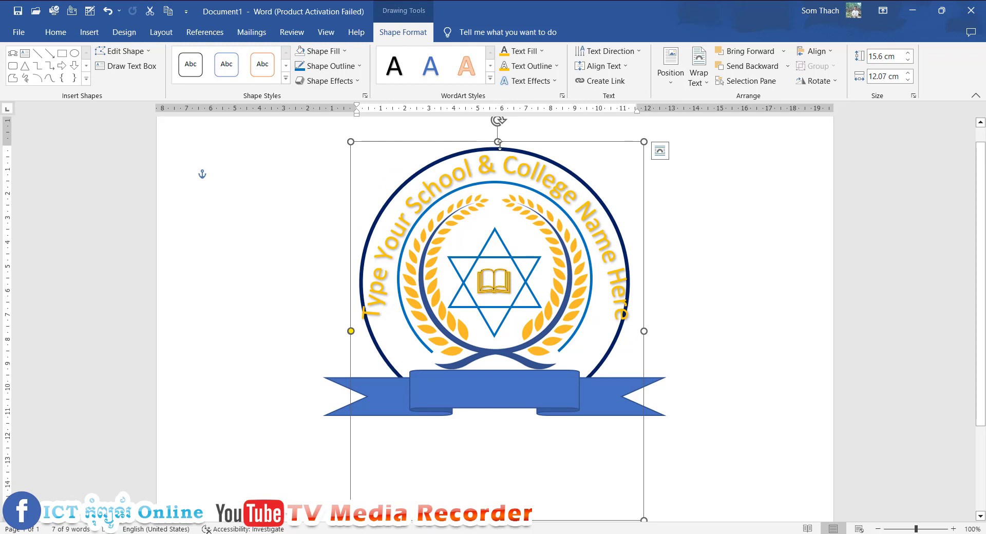
Shorten, narrow and nudge the name box so the arc sits inside the outer ring.
key(Left)
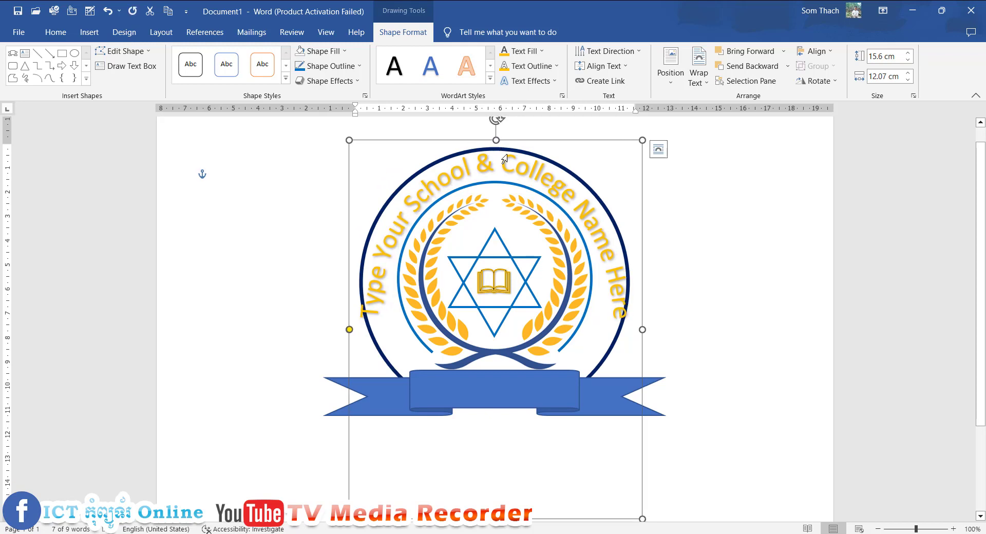
drag(642, 329, 649, 329)
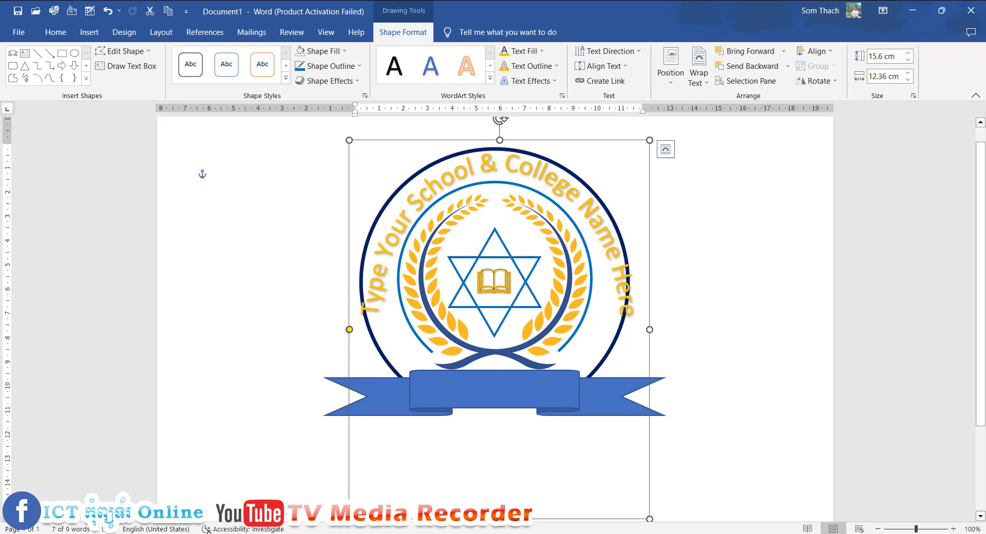
drag(500, 517, 499, 415)
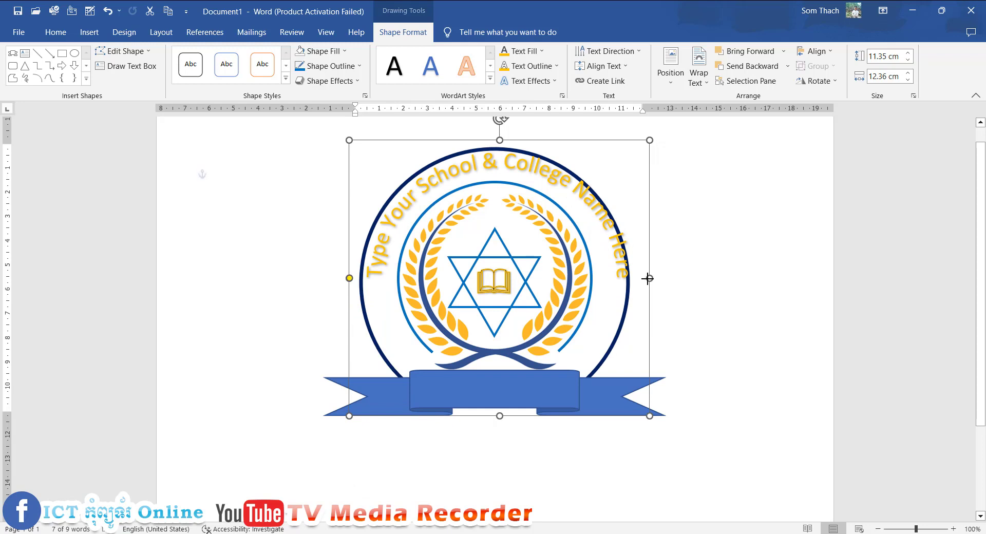
drag(649, 278, 640, 282)
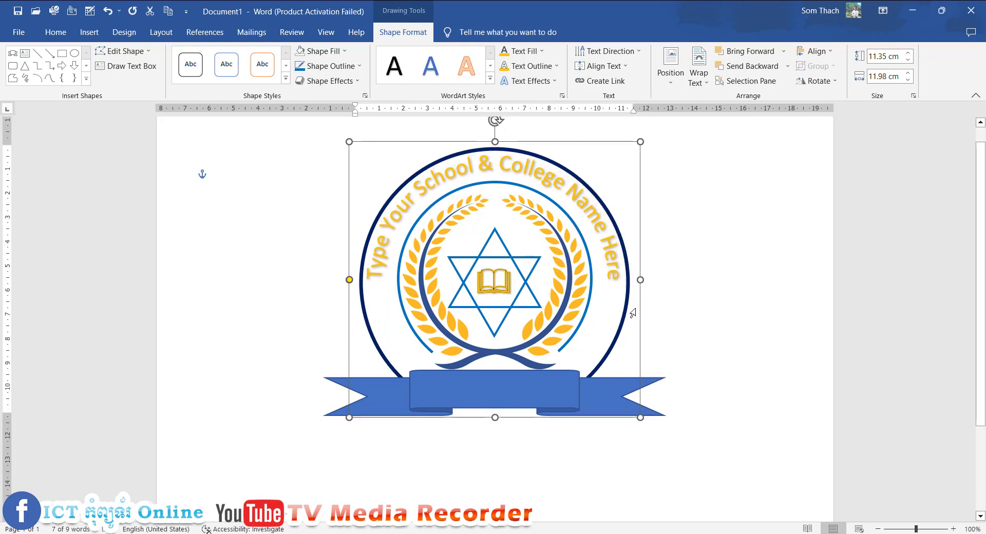
key(Down)
key(Down)
key(Down)
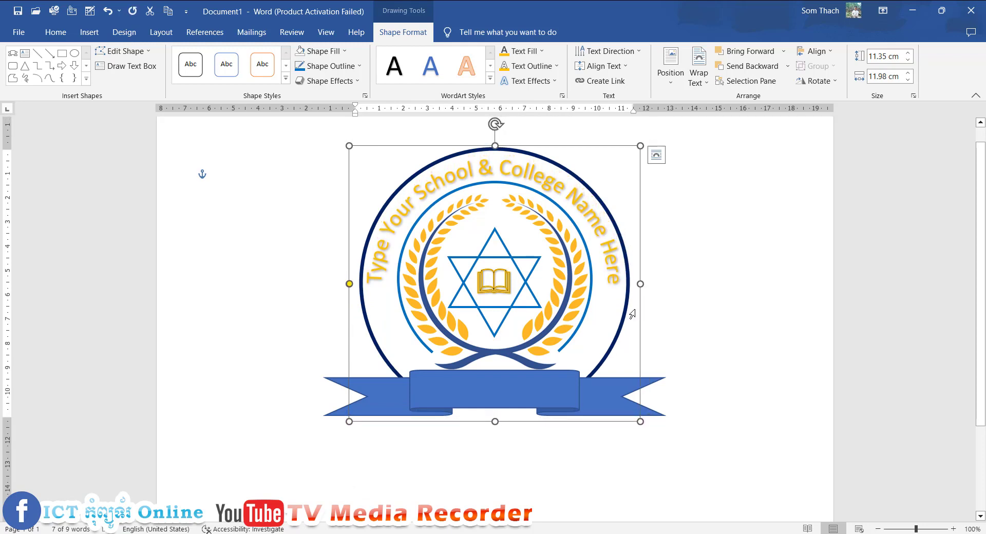
key(Down)
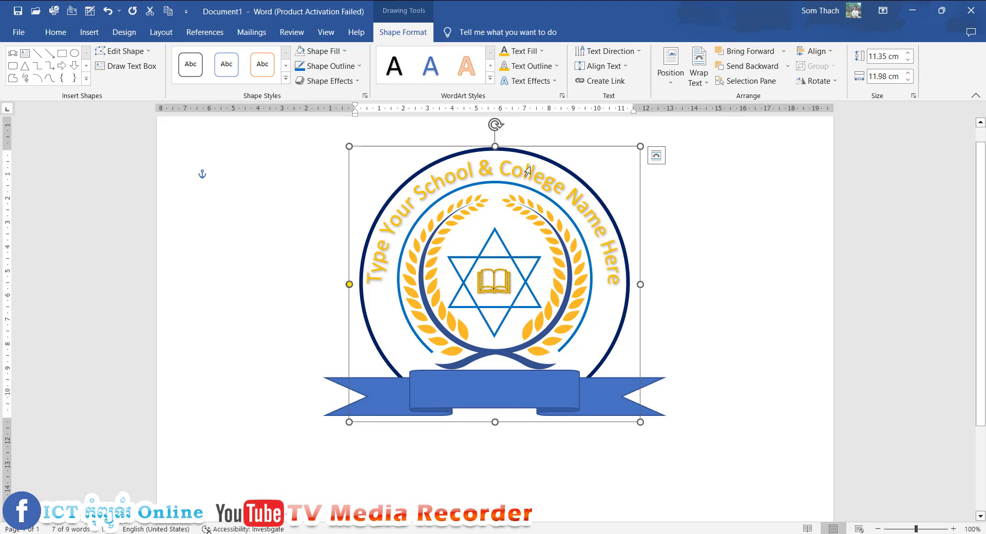
click(531, 179)
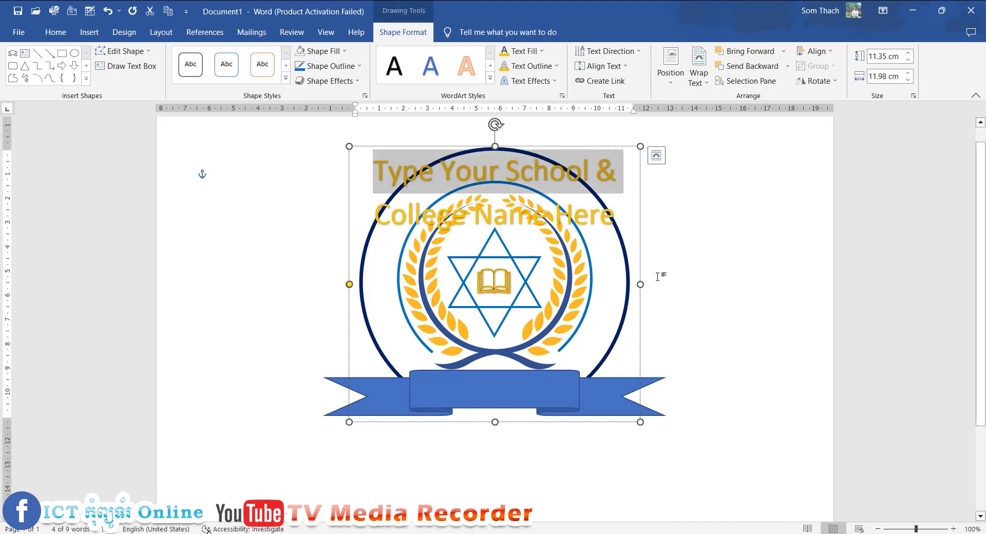
click(732, 286)
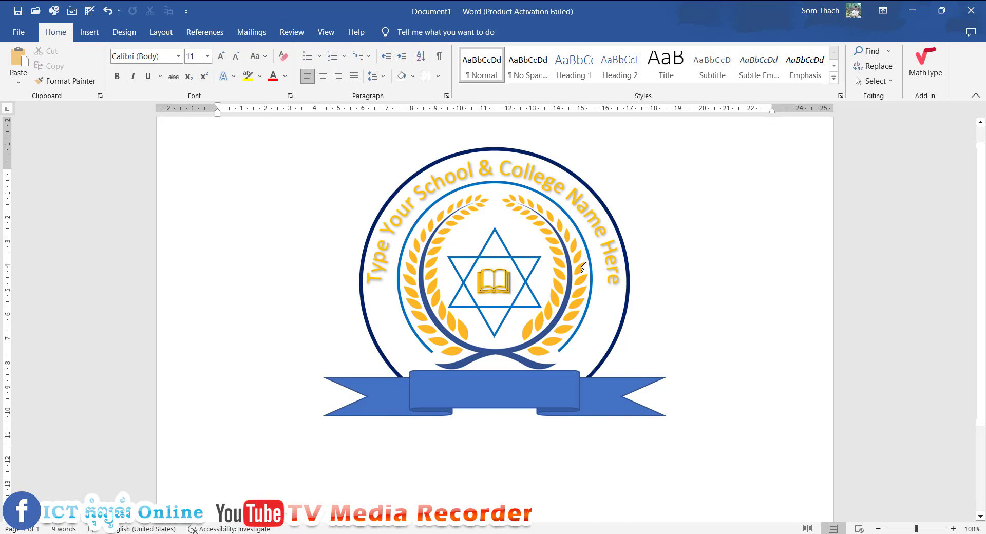
click(89, 32)
Draw a 0.57 cm dot left of the emblem and place a copy beside 'Here'.
click(173, 72)
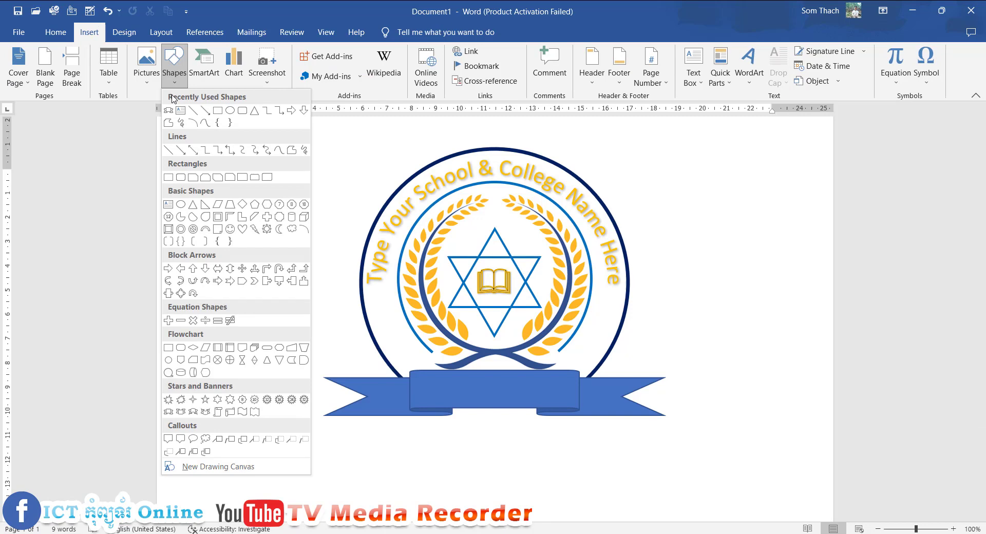
click(182, 205)
mouse_move(288, 320)
mouse_down()
mouse_move(305, 334)
mouse_move(382, 299)
mouse_up()
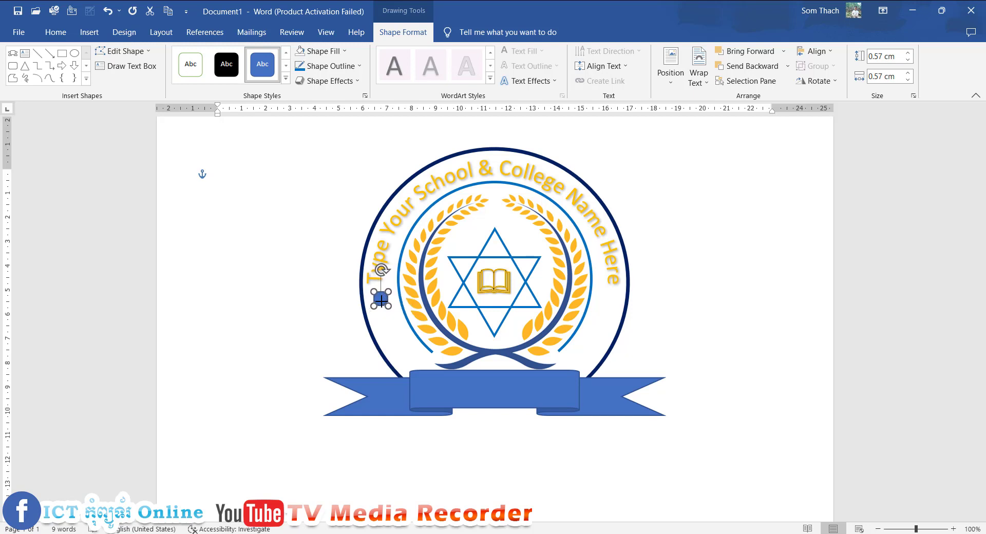
key(ctrl+d)
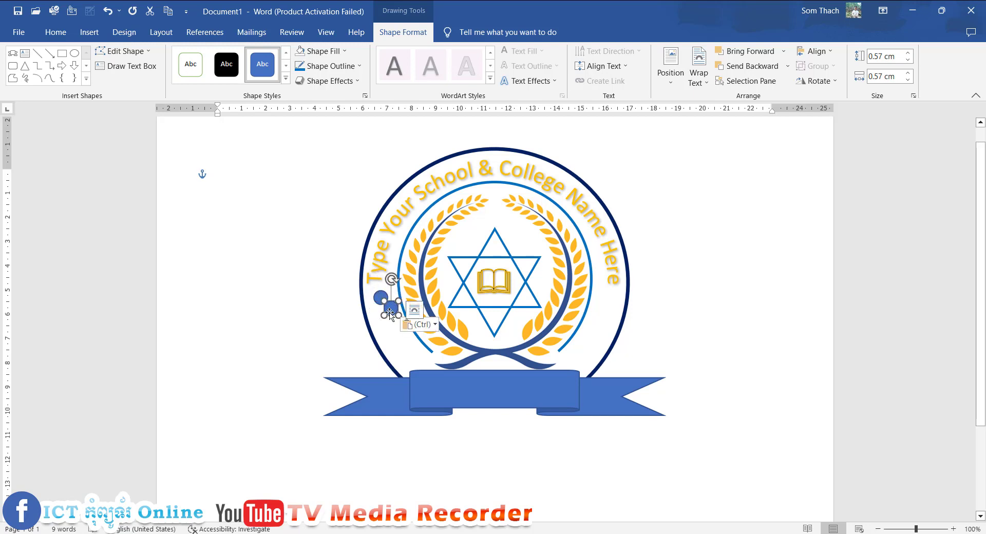
click(414, 310)
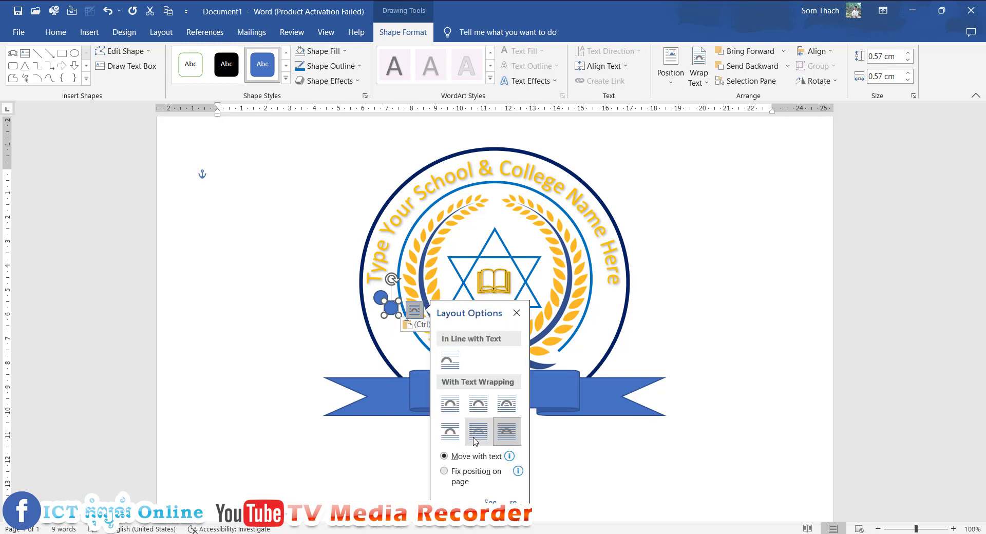
click(414, 310)
drag(391, 308, 608, 298)
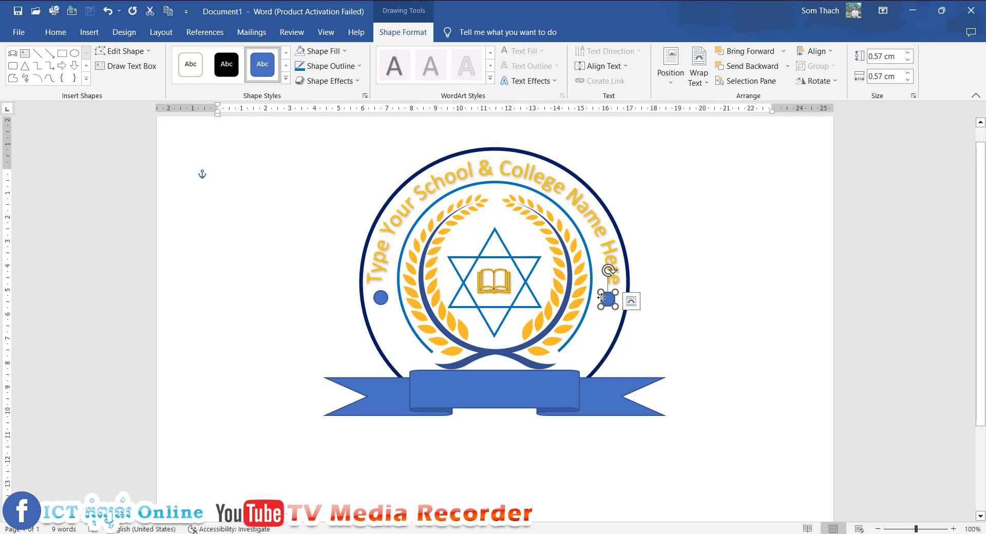
Give the right and left small dots white shape outlines.
click(336, 68)
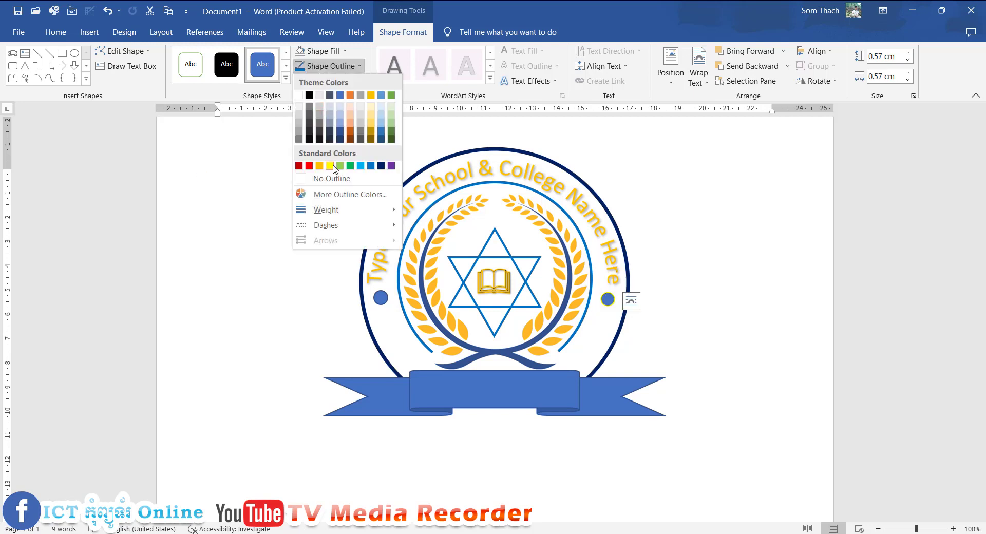
click(300, 96)
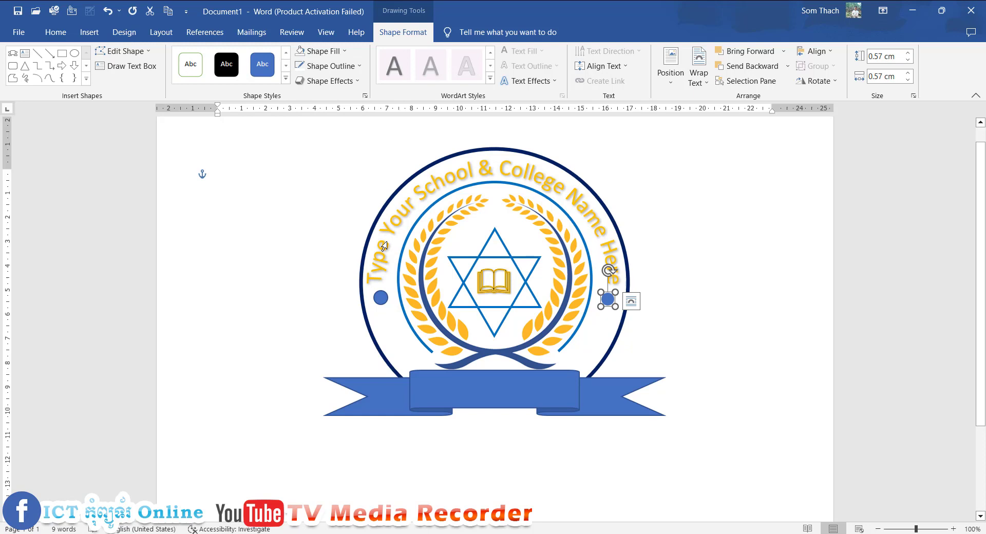
click(383, 299)
click(337, 67)
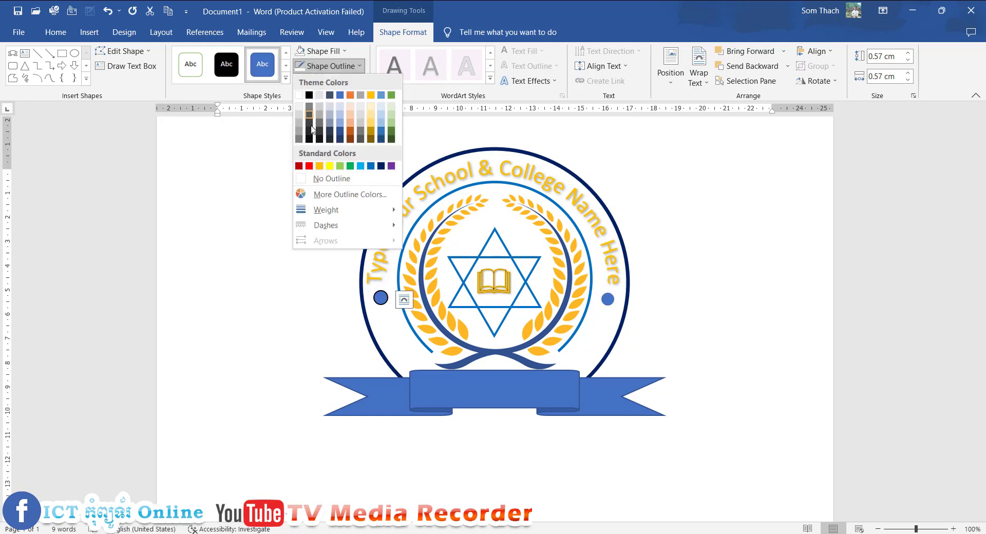
click(300, 95)
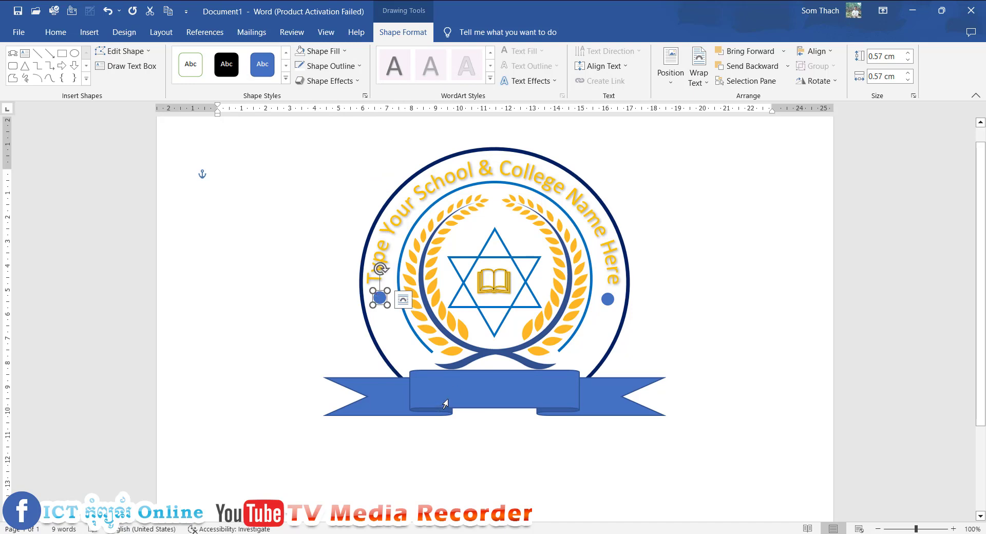
Select the curved name text and blue ribbon, then deselect to review the badge.
click(532, 393)
click(494, 403)
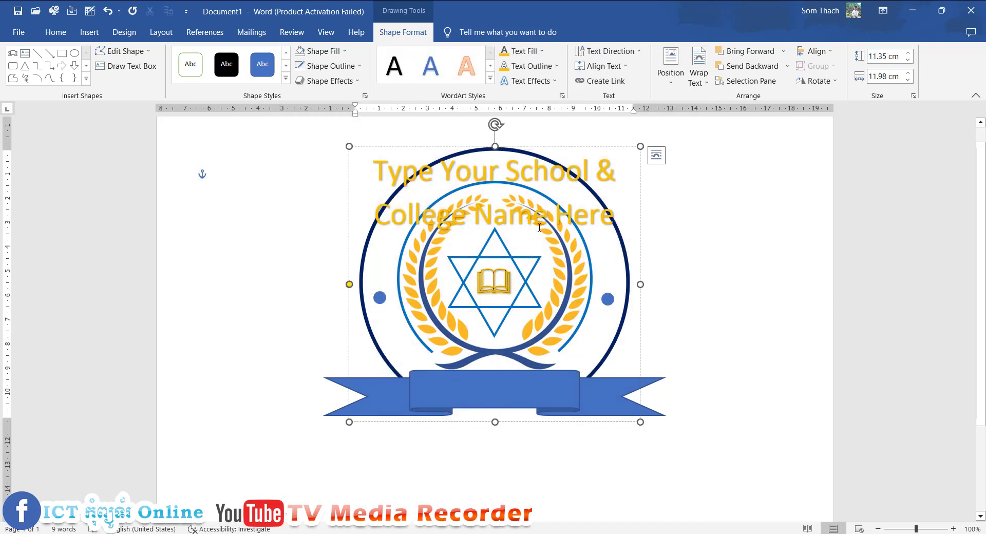
click(732, 231)
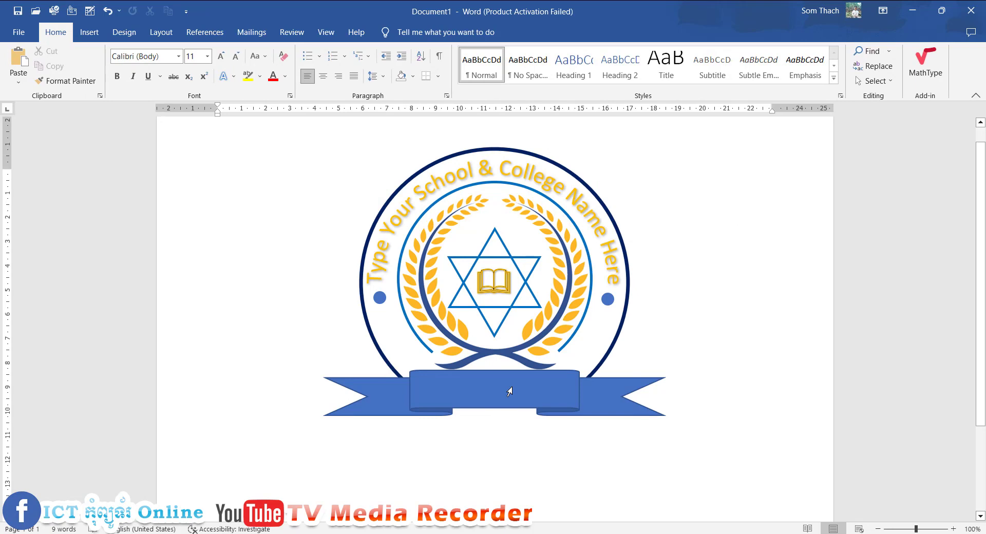
click(600, 409)
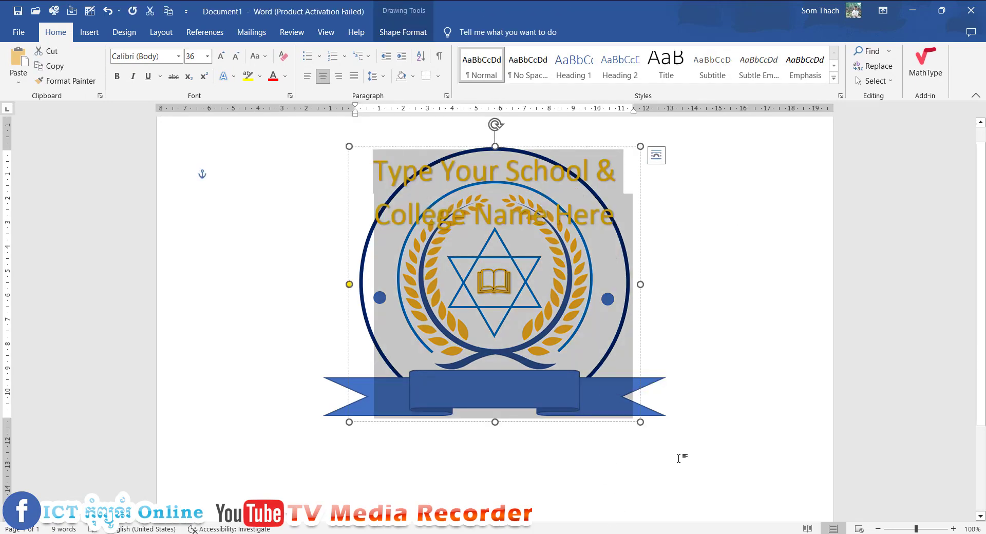
click(677, 431)
click(483, 403)
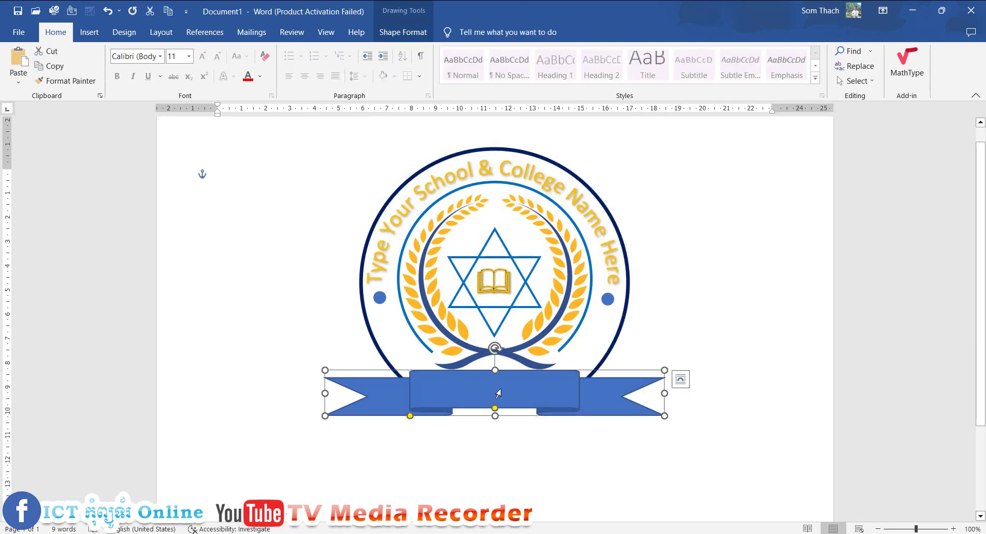
click(511, 176)
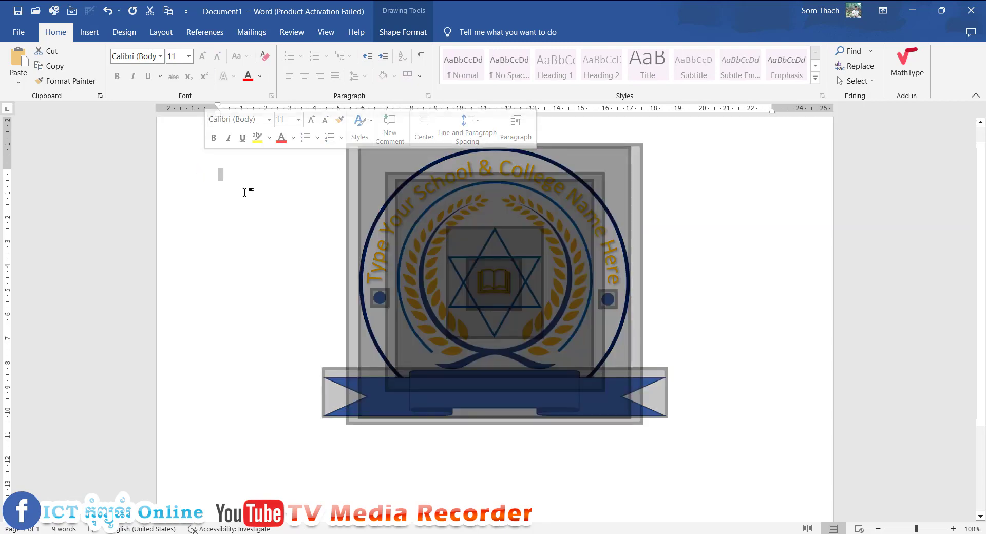
Insert a new WordArt text box and select its placeholder text.
click(218, 233)
click(89, 32)
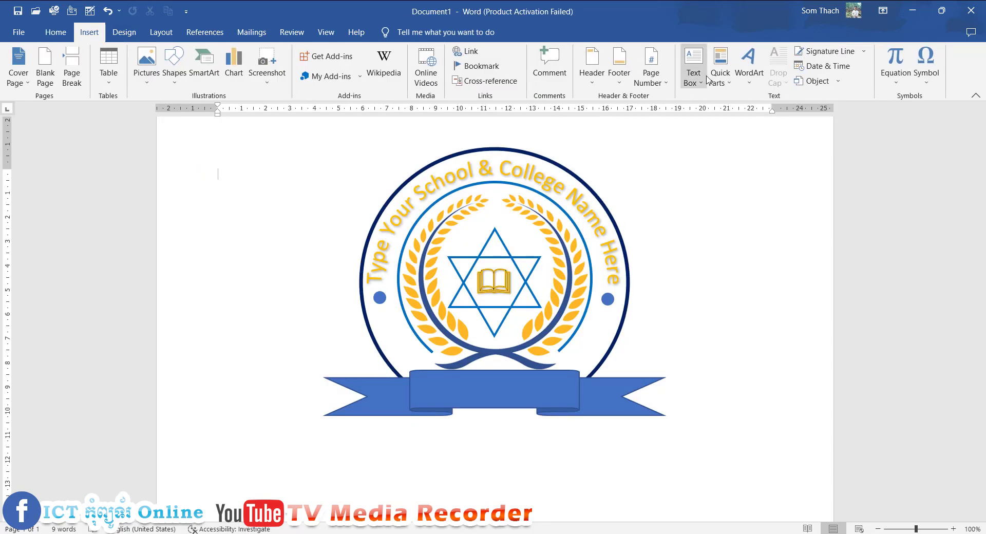
click(749, 65)
click(752, 109)
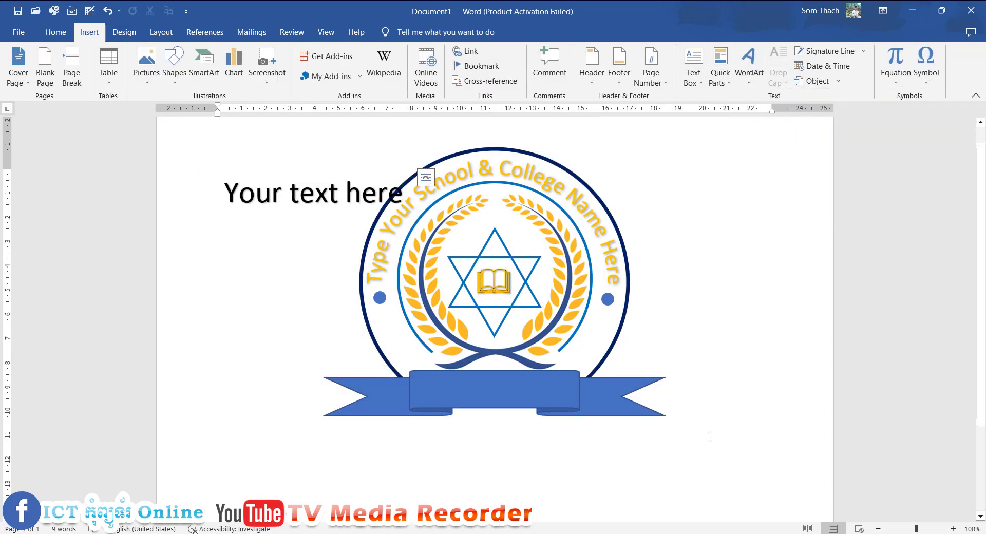
click(320, 193)
Copy the address line from Notepad and paste it over the WordArt placeholder.
key(alt+Tab)
click(314, 294)
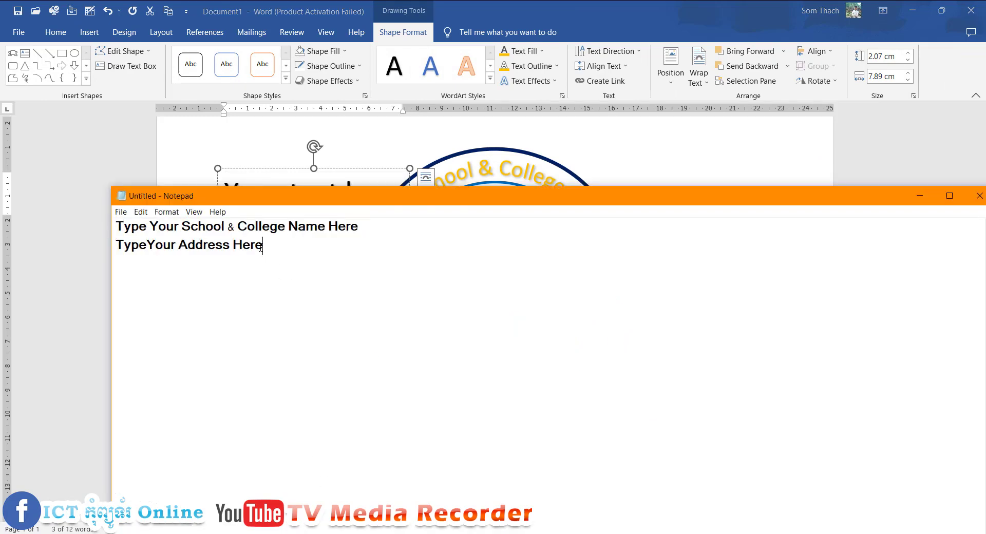
drag(264, 245, 100, 247)
key(ctrl+c)
key(alt+Tab)
key(ctrl+a)
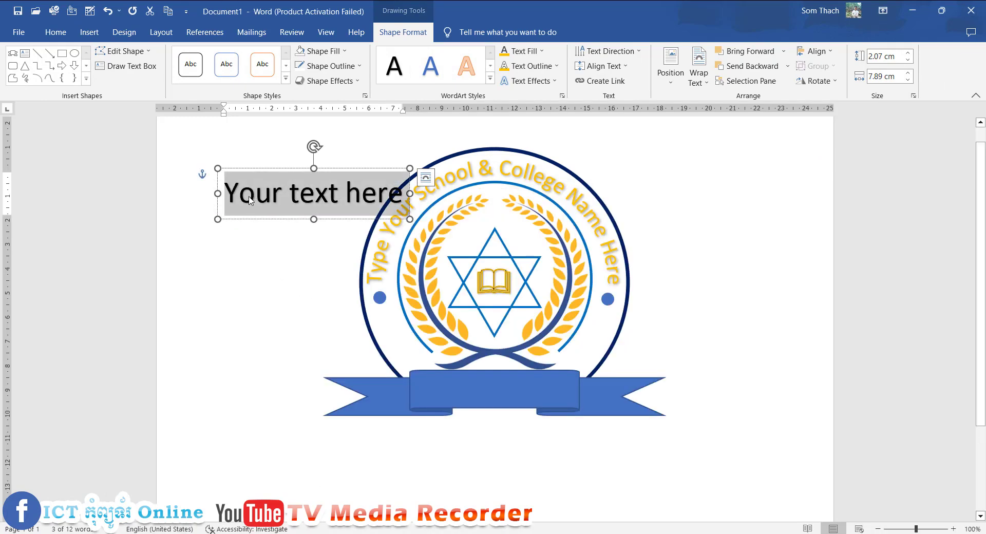
key(ctrl+v)
key(ctrl+a)
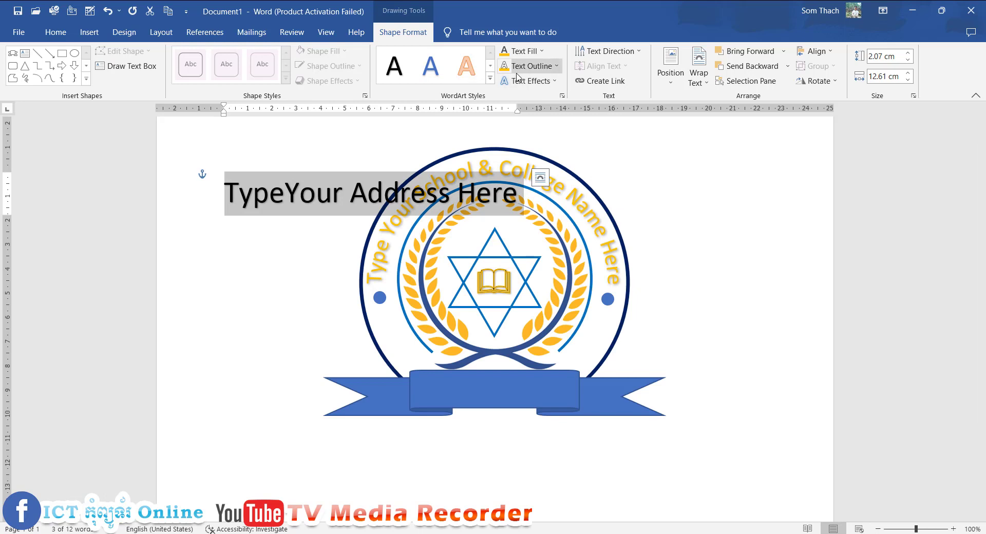
Give the address text a dark outline and a gold fill.
click(505, 66)
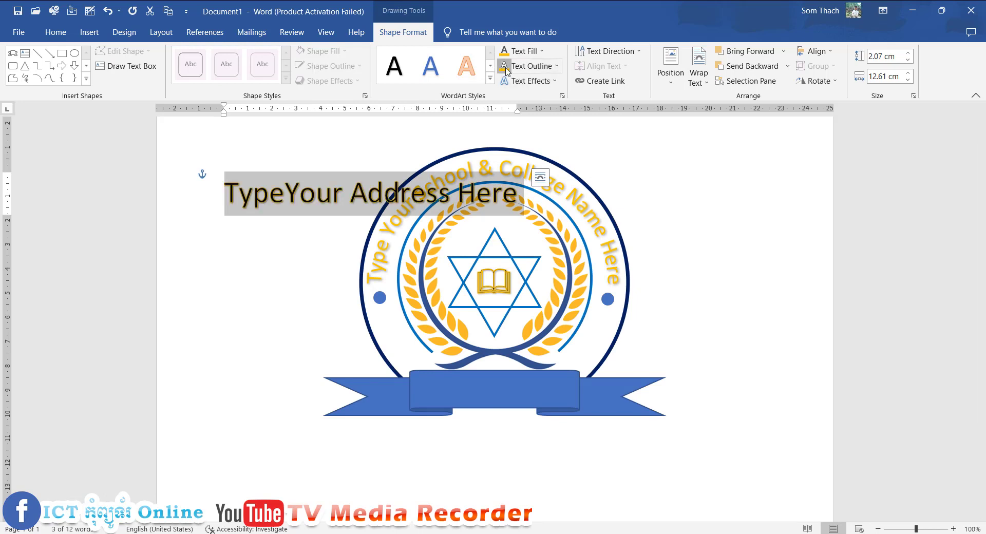
click(556, 66)
click(531, 192)
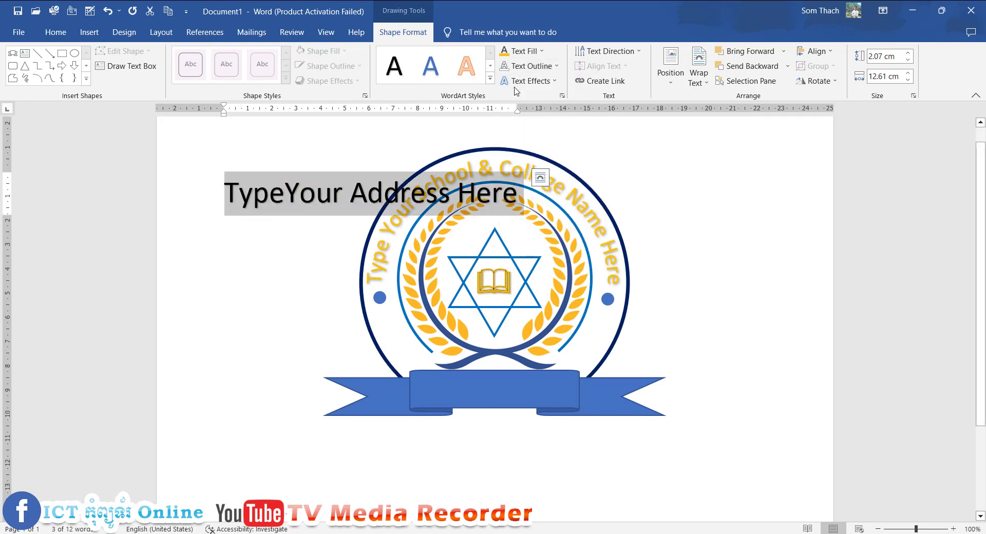
click(541, 51)
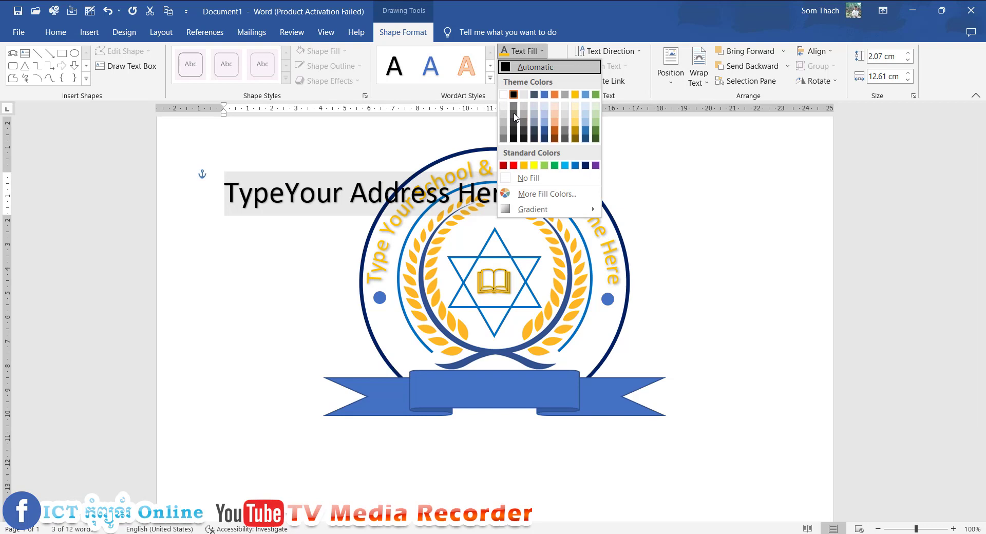
click(524, 166)
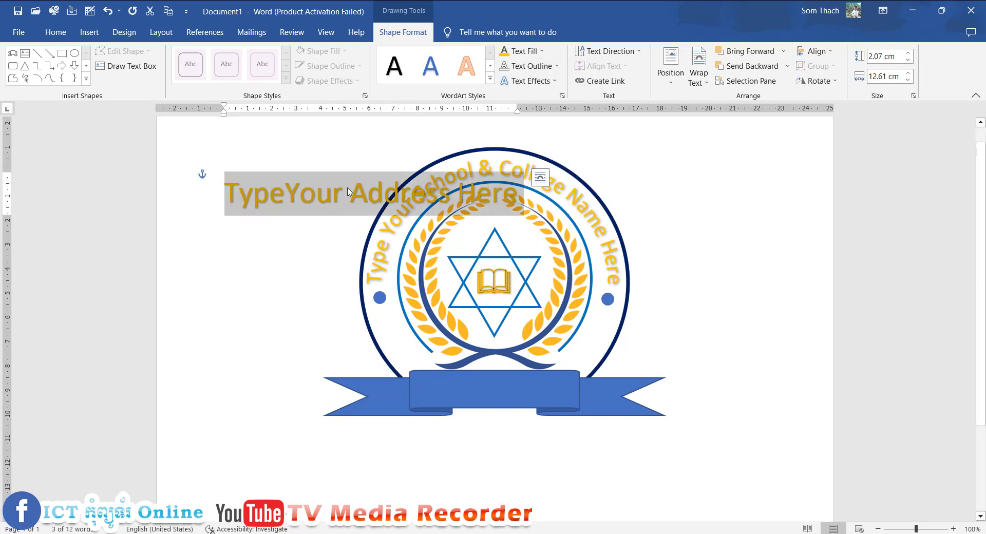
click(285, 194)
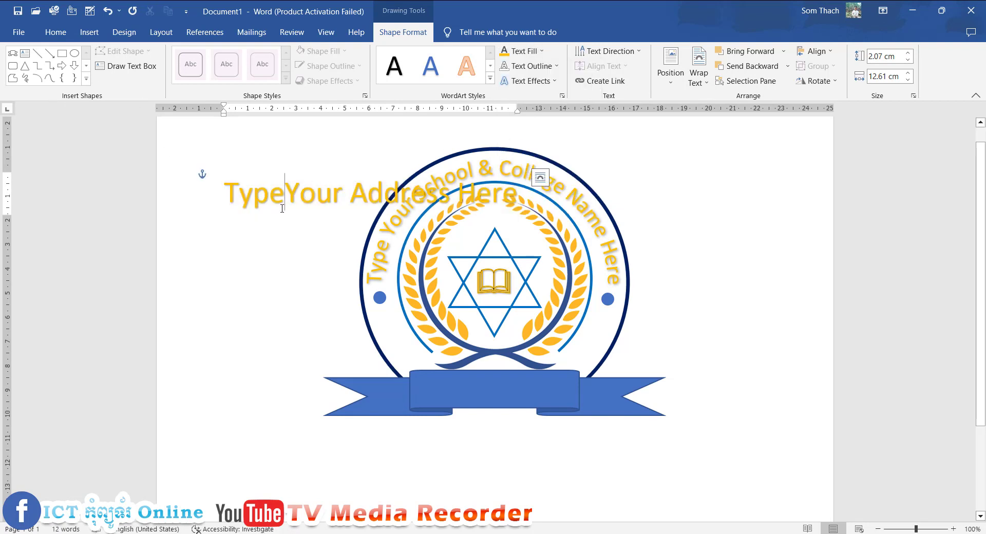
Move the address WordArt onto the blue ribbon and narrow its box.
click(284, 177)
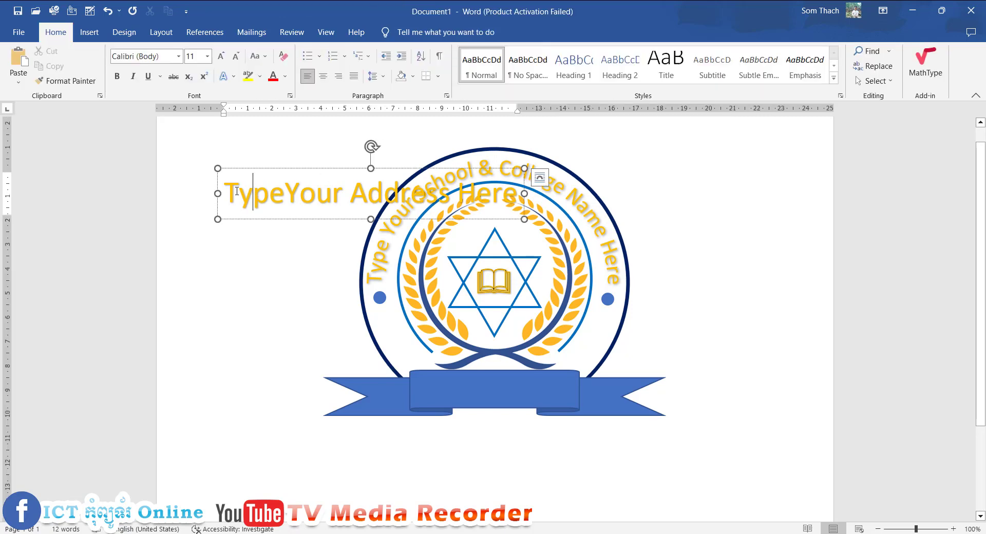
mouse_move(300, 179)
mouse_down()
mouse_move(431, 222)
mouse_move(485, 391)
mouse_up()
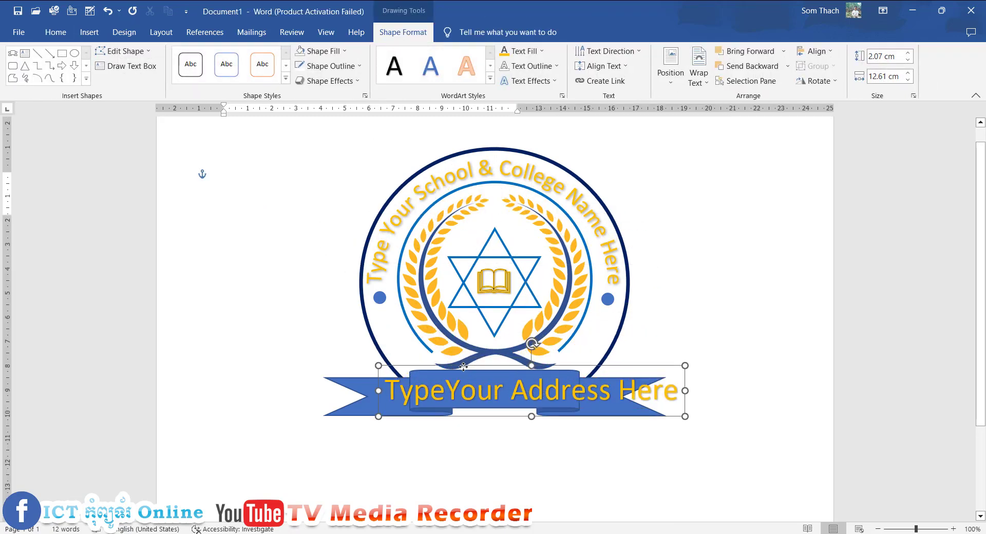
drag(686, 366, 619, 366)
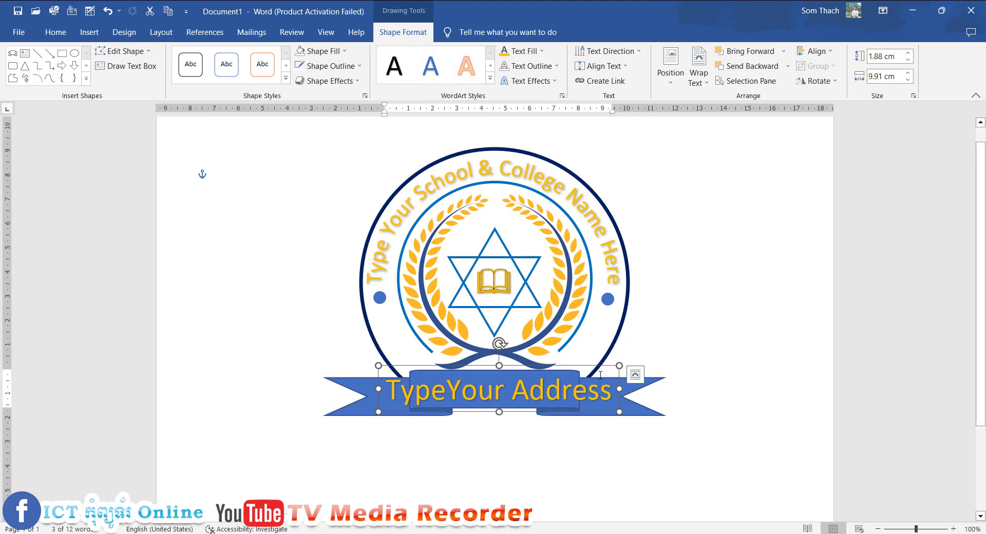
Set the address text to size 20 and nudge it slightly lower on the ribbon.
triple_click(564, 391)
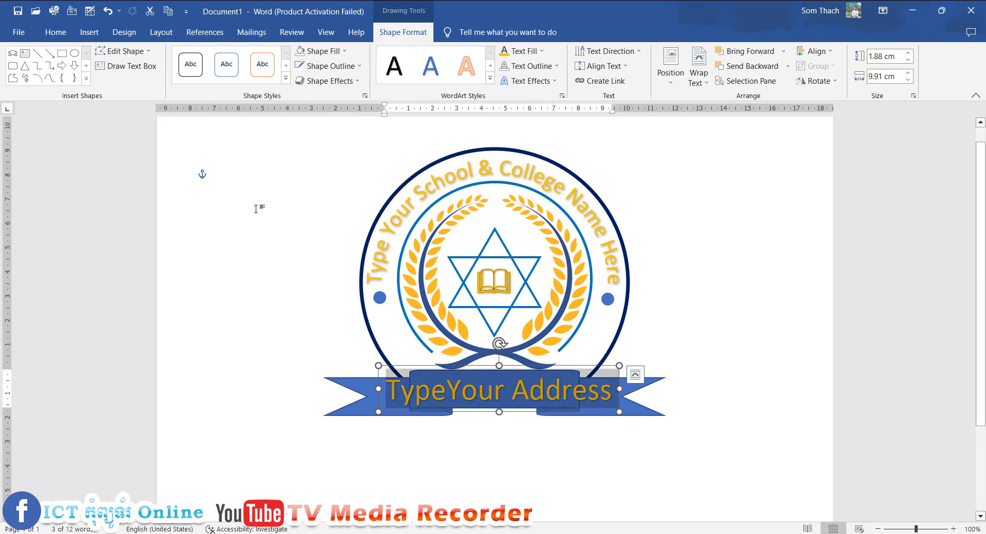
click(56, 31)
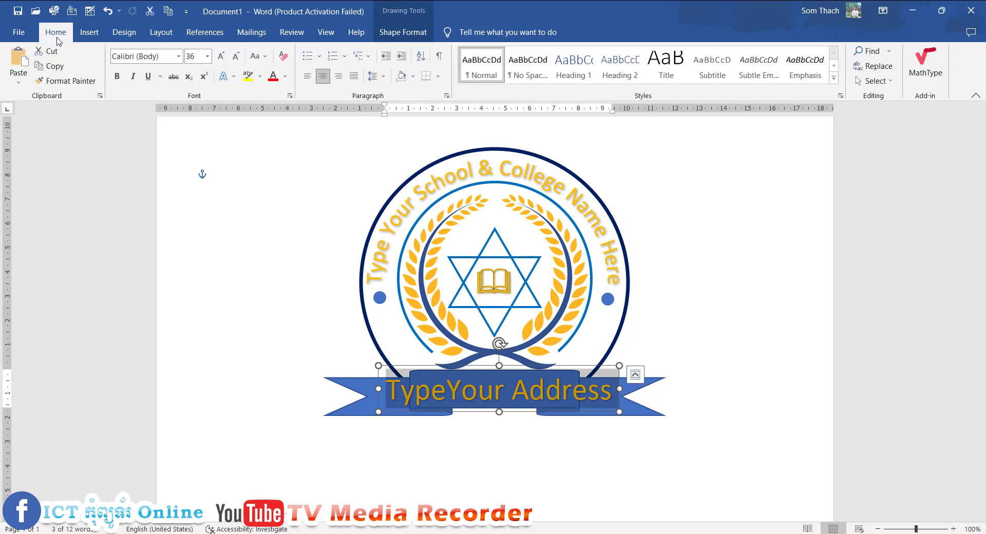
click(208, 56)
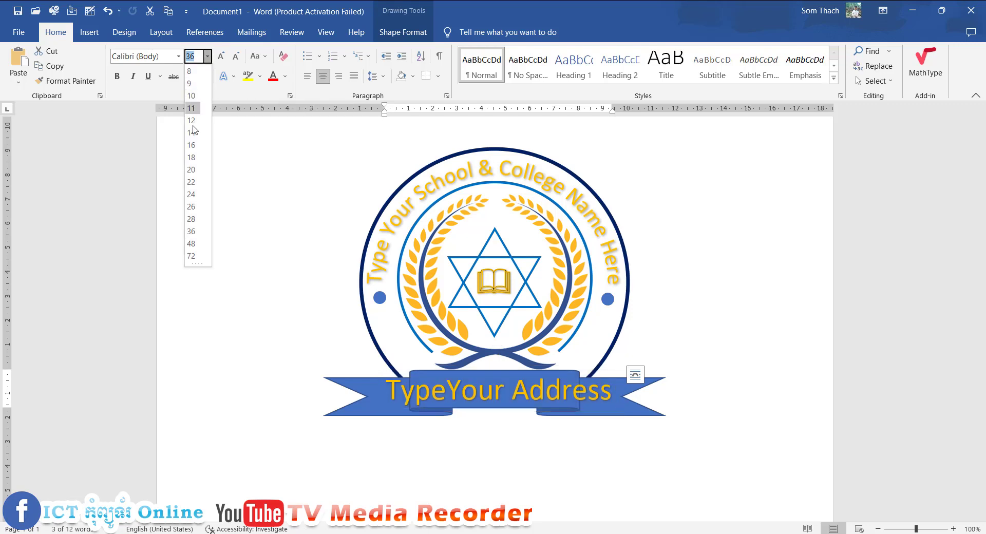
click(191, 170)
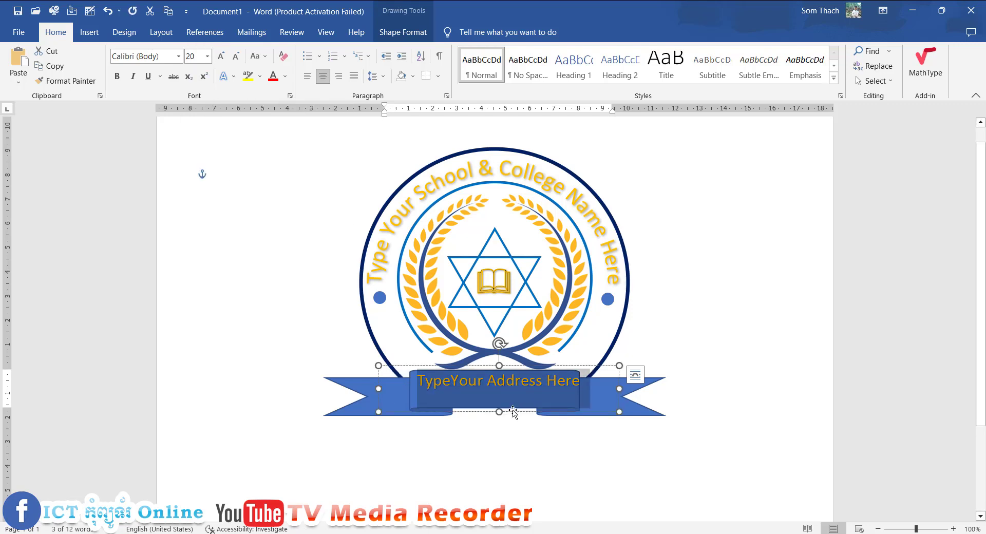
drag(513, 412, 512, 417)
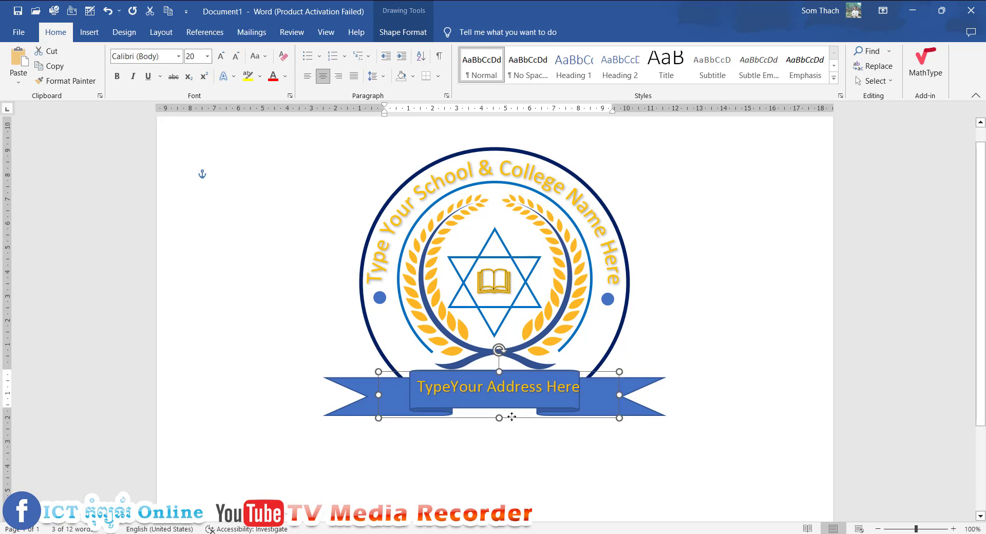
Recolour the 'TypeYour Address Here' text with a yellow fill and an orange outline.
click(766, 341)
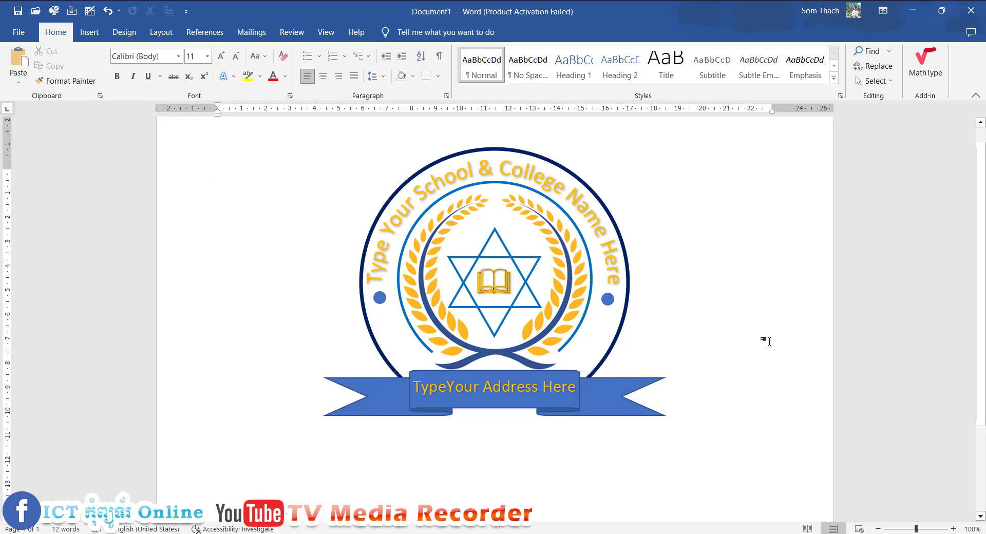
click(504, 387)
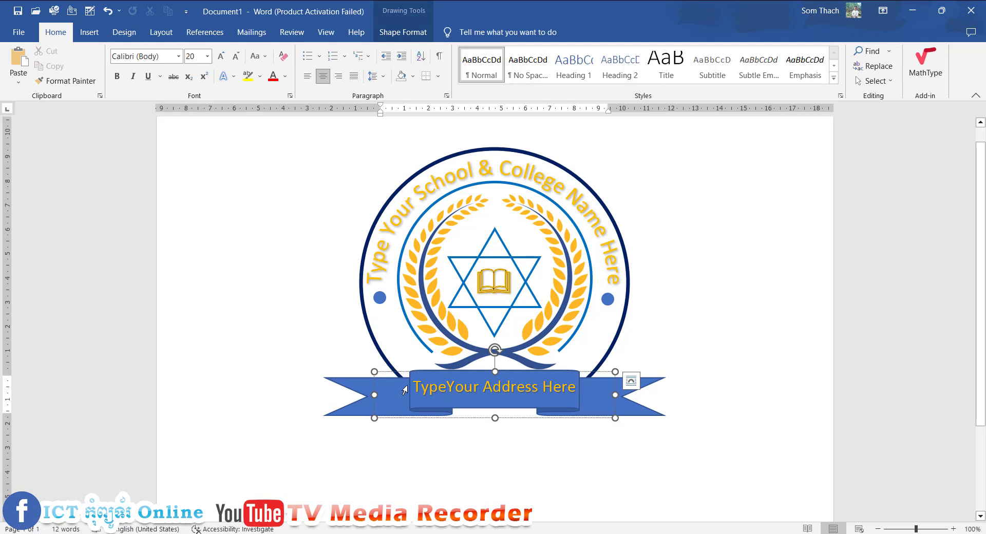
key(ctrl+a)
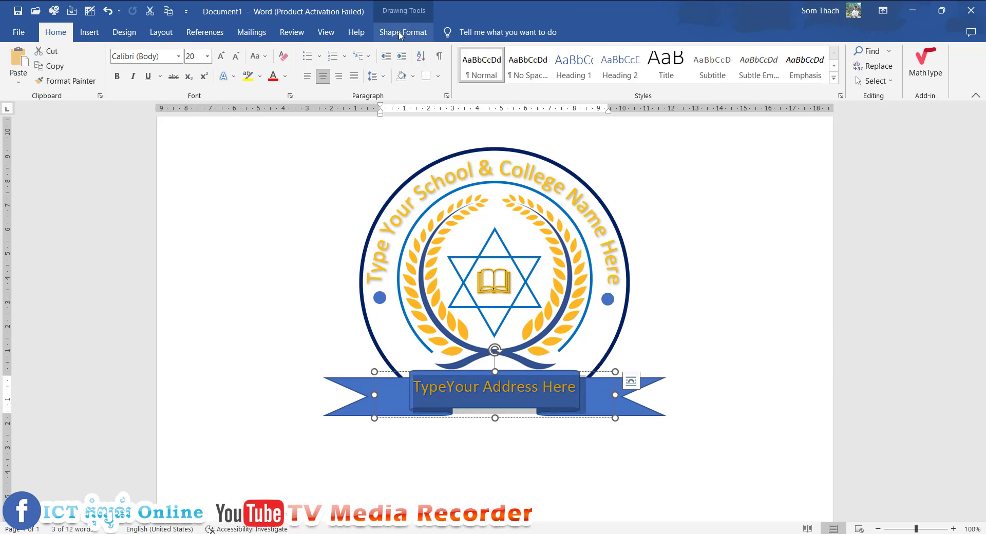
click(402, 31)
click(556, 67)
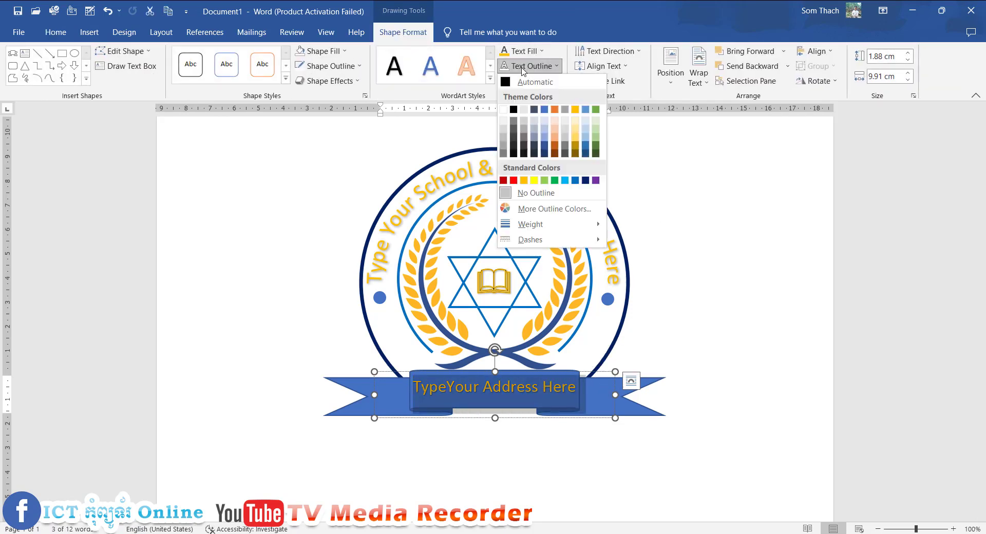
click(522, 52)
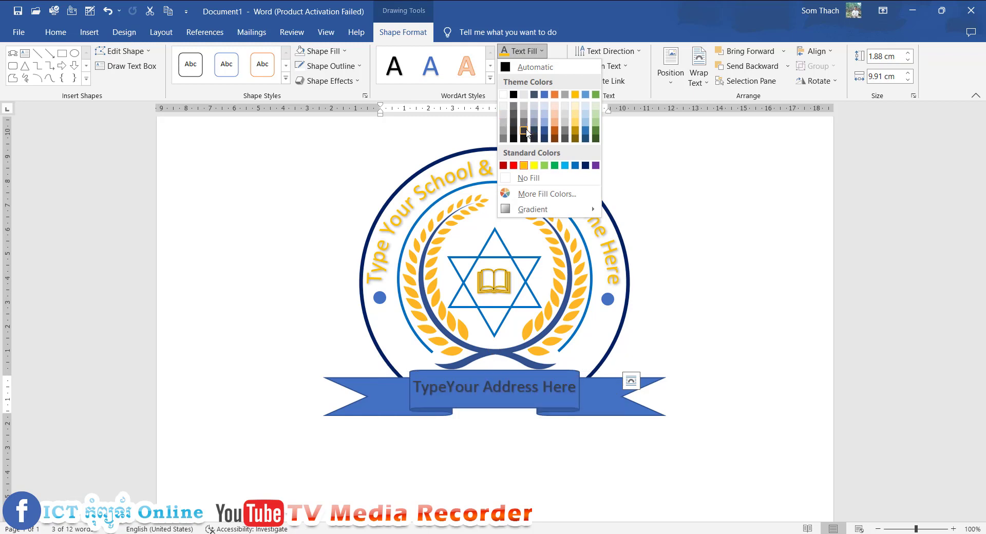
click(533, 165)
click(556, 66)
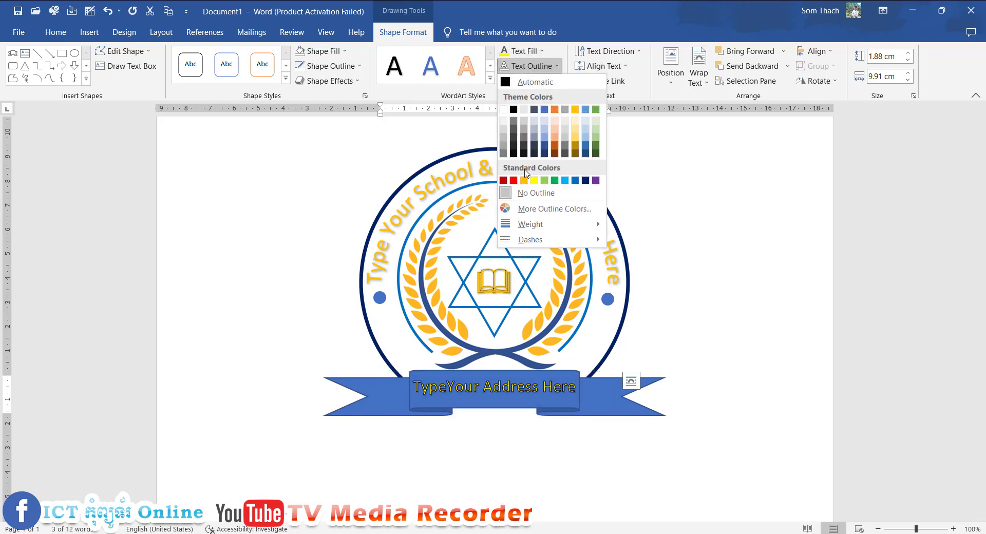
click(524, 180)
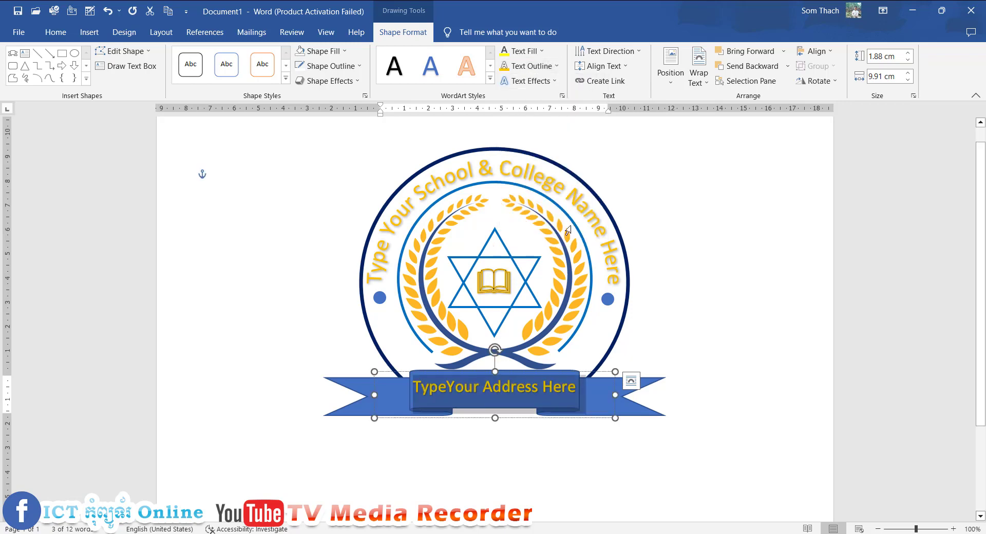
click(726, 410)
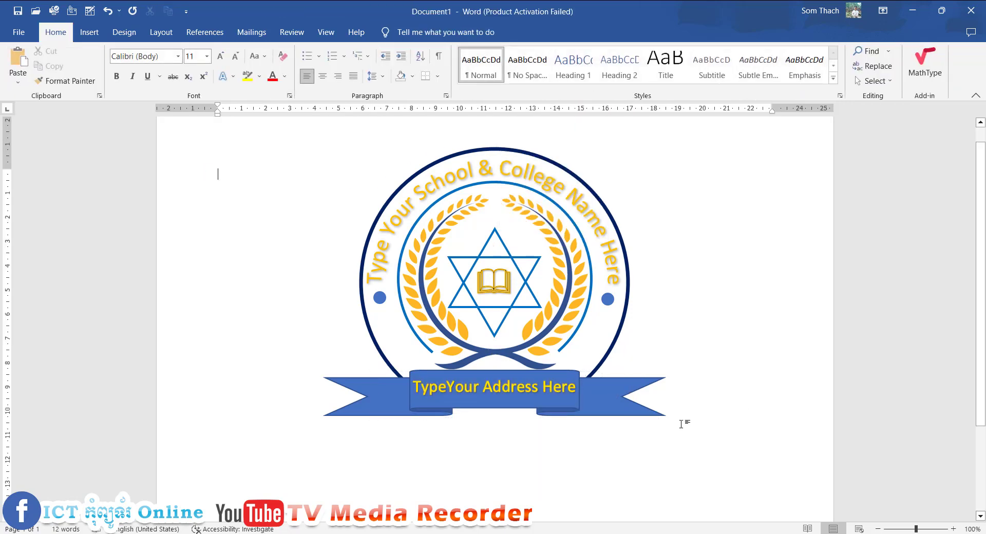
Fill the ribbon banner with theme blue and set its outline to No Outline.
click(644, 418)
click(403, 31)
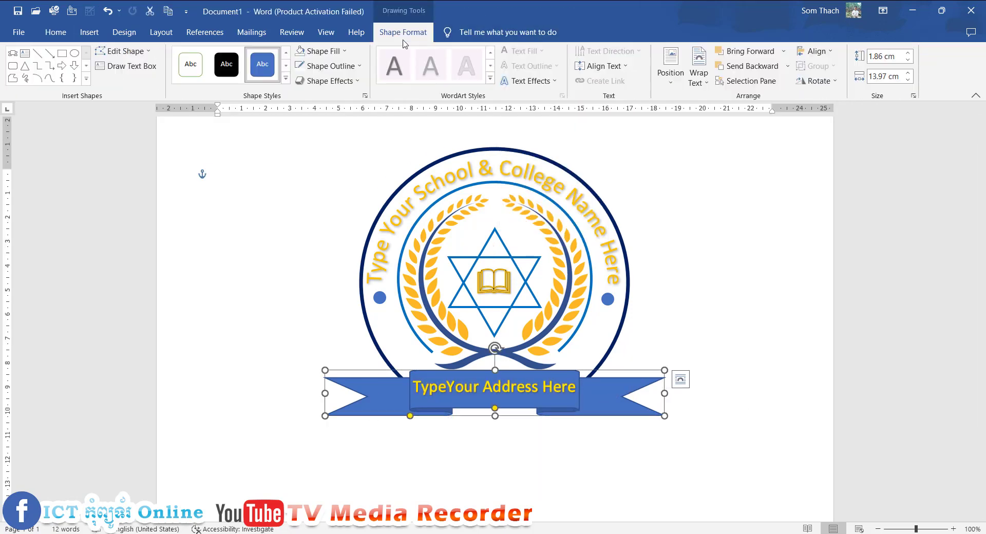
click(331, 52)
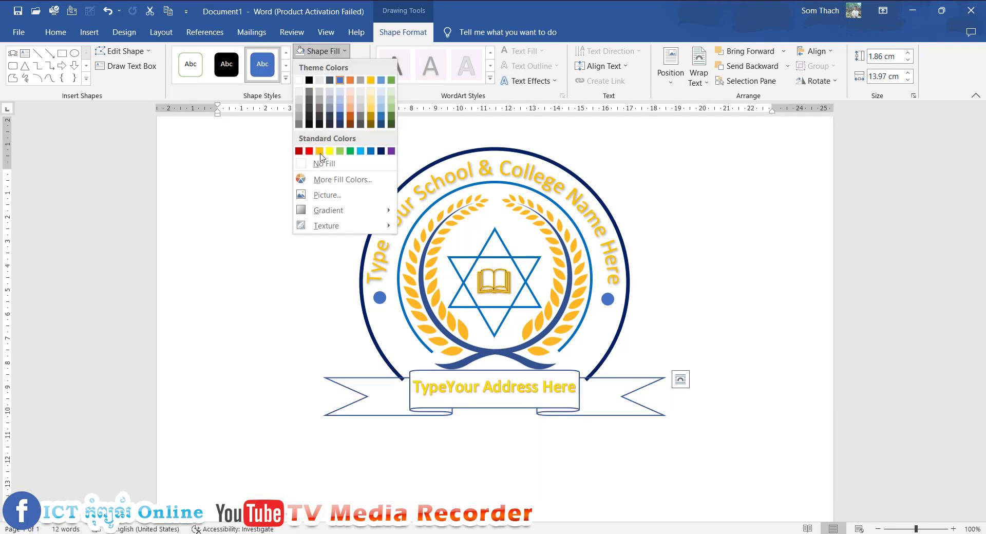
click(329, 80)
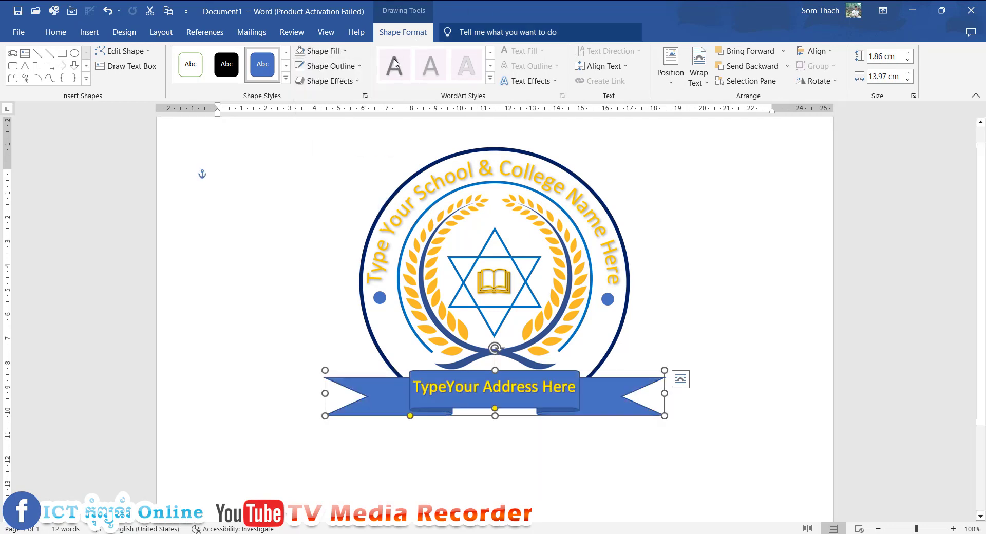
click(330, 66)
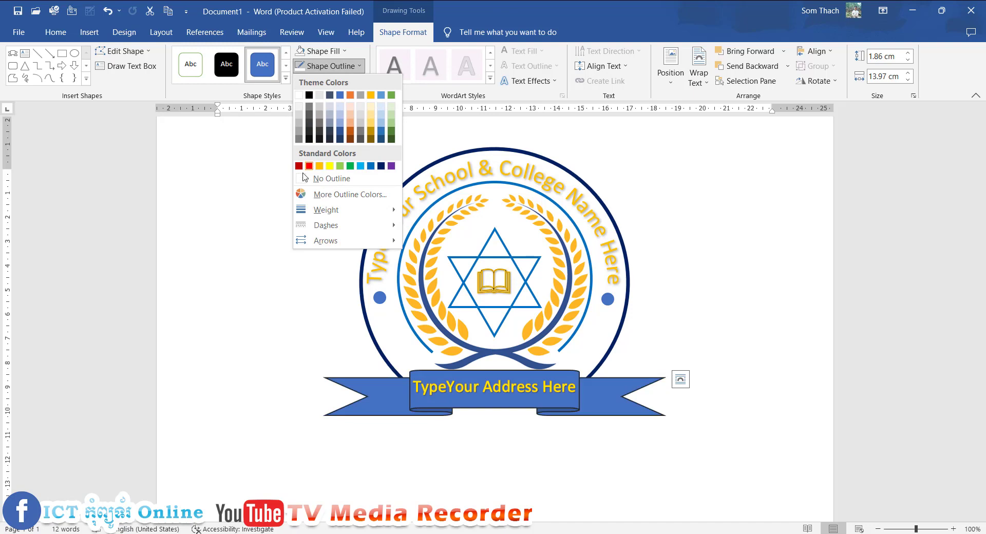
click(299, 94)
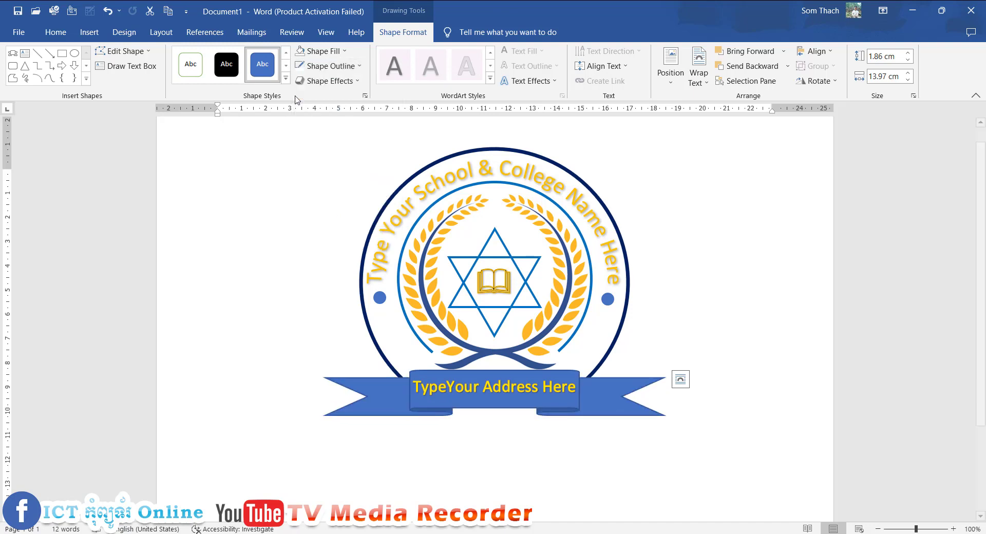
click(583, 441)
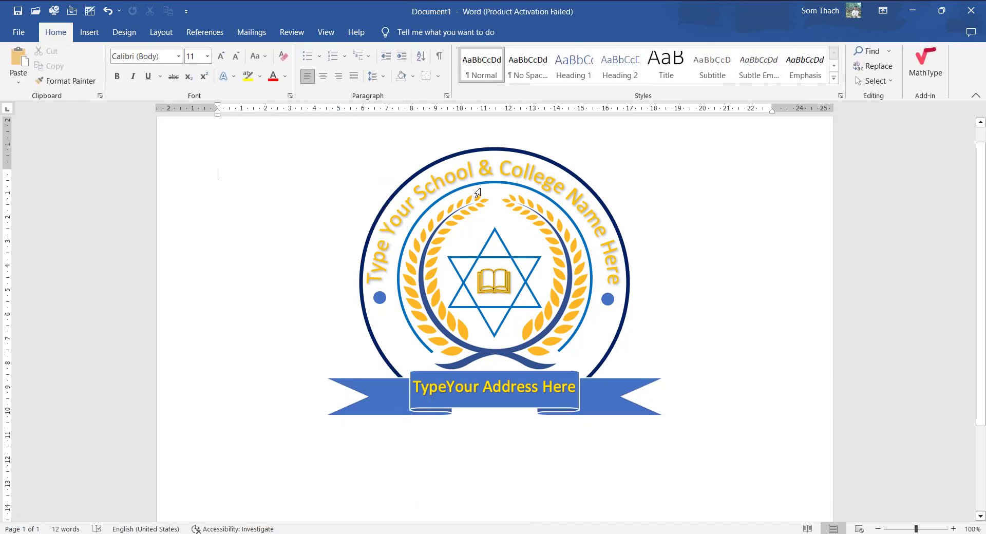